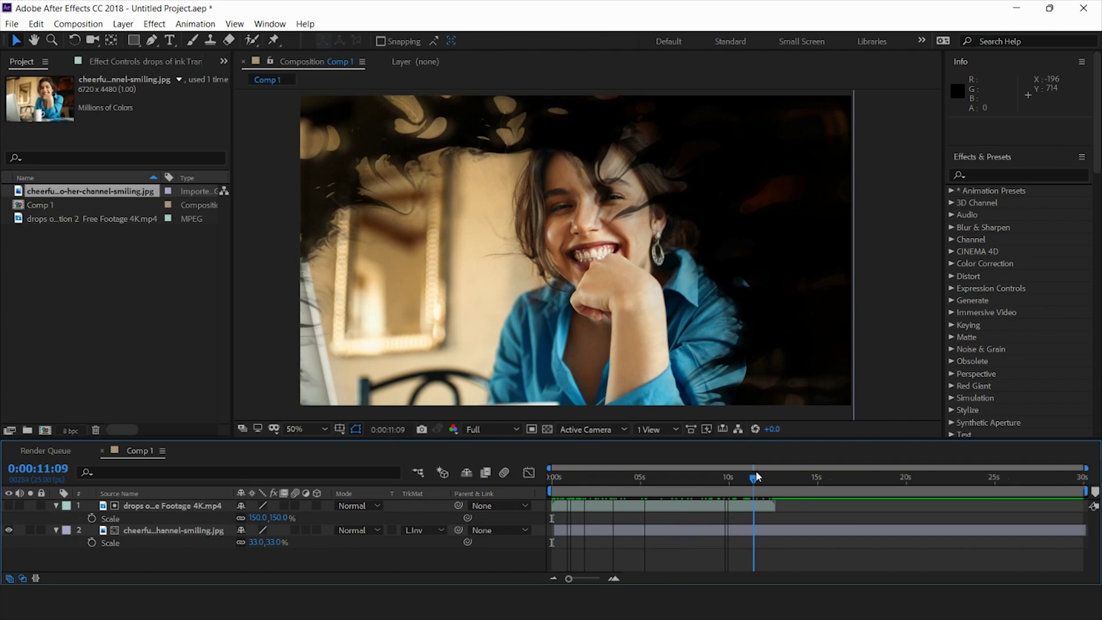
# Step: Check the photo layer's track matte, then scrub the timeline to preview the finished ink reveal
pyautogui.click(439, 528)
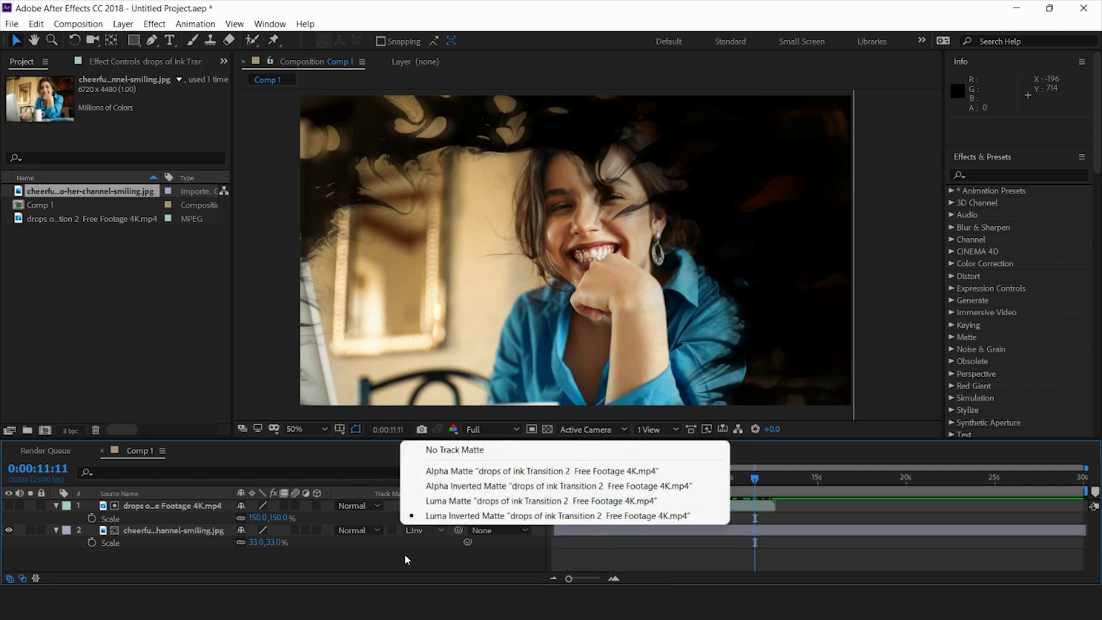
pyautogui.click(403, 553)
pyautogui.moveTo(560, 479); pyautogui.dragTo(772, 466)
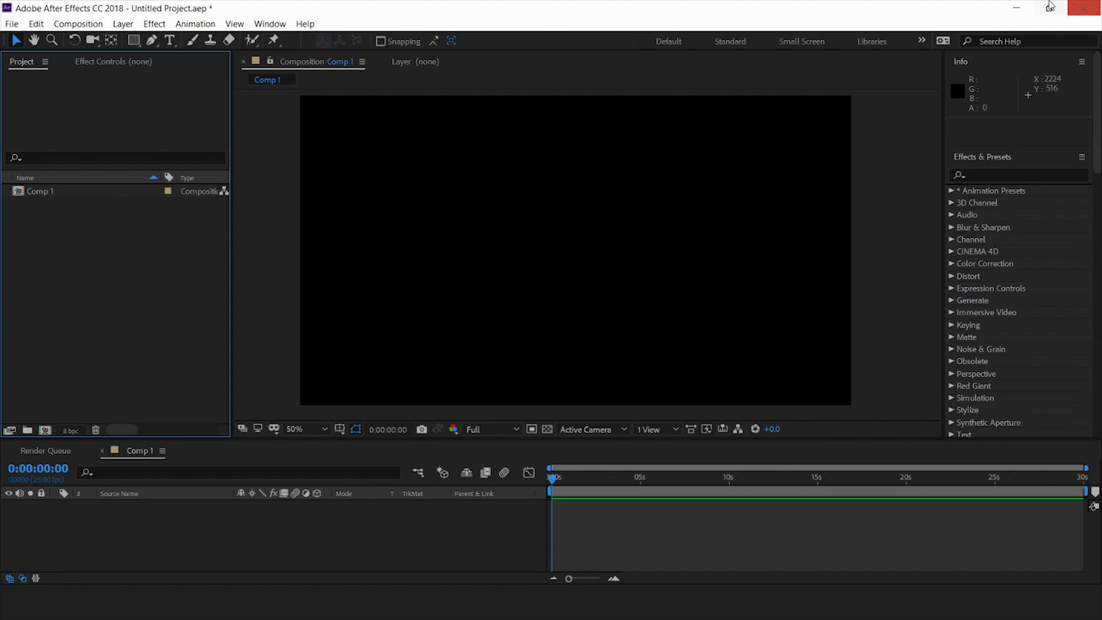
# Step: Import the smiling-woman photo and 'drops of ink Transition 2' clip from File Explorer into the project
pyautogui.click(1019, 8)
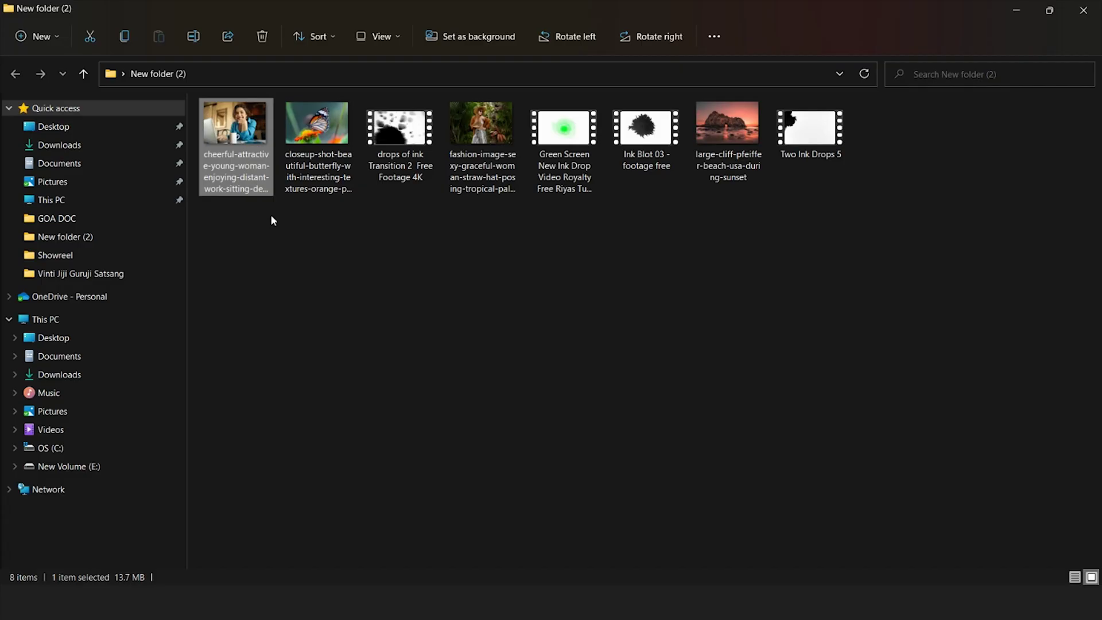
pyautogui.keyDown('ctrl'); pyautogui.click(400, 143); pyautogui.keyUp('ctrl')
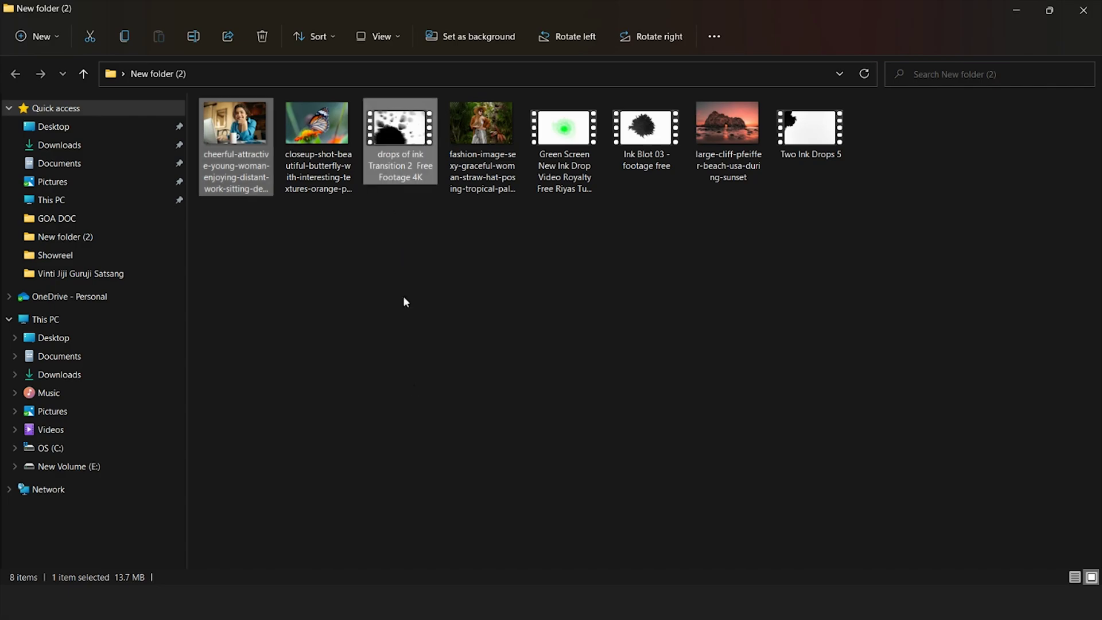
pyautogui.moveTo(598, 608)
pyautogui.click(631, 608)
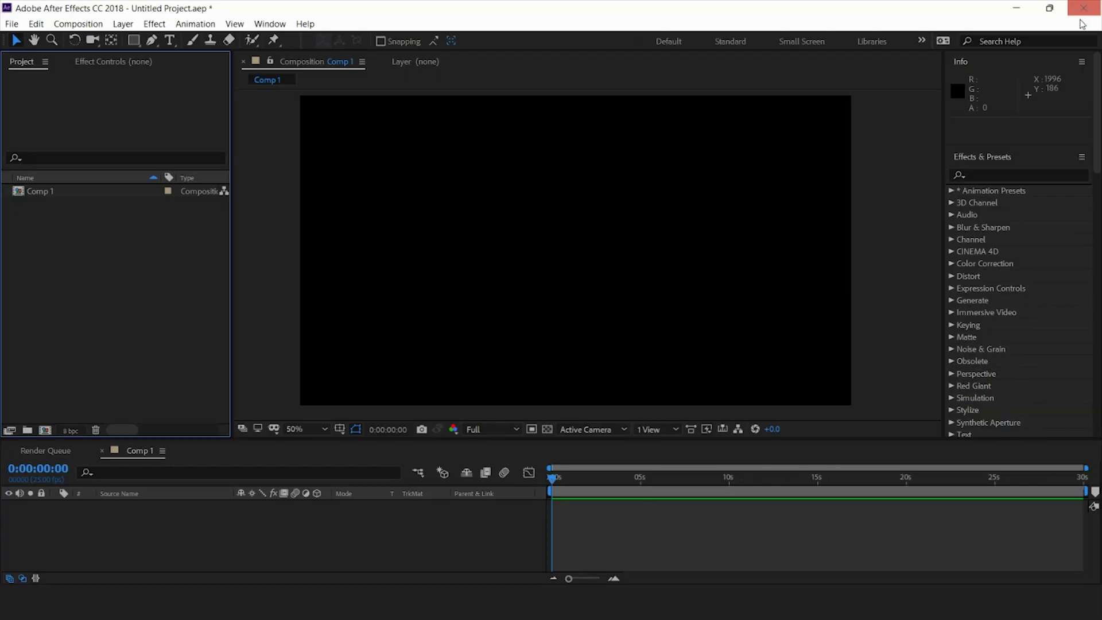
pyautogui.click(1049, 8)
pyautogui.moveTo(415, 147); pyautogui.dragTo(841, 367)
pyautogui.doubleClick(870, 198)
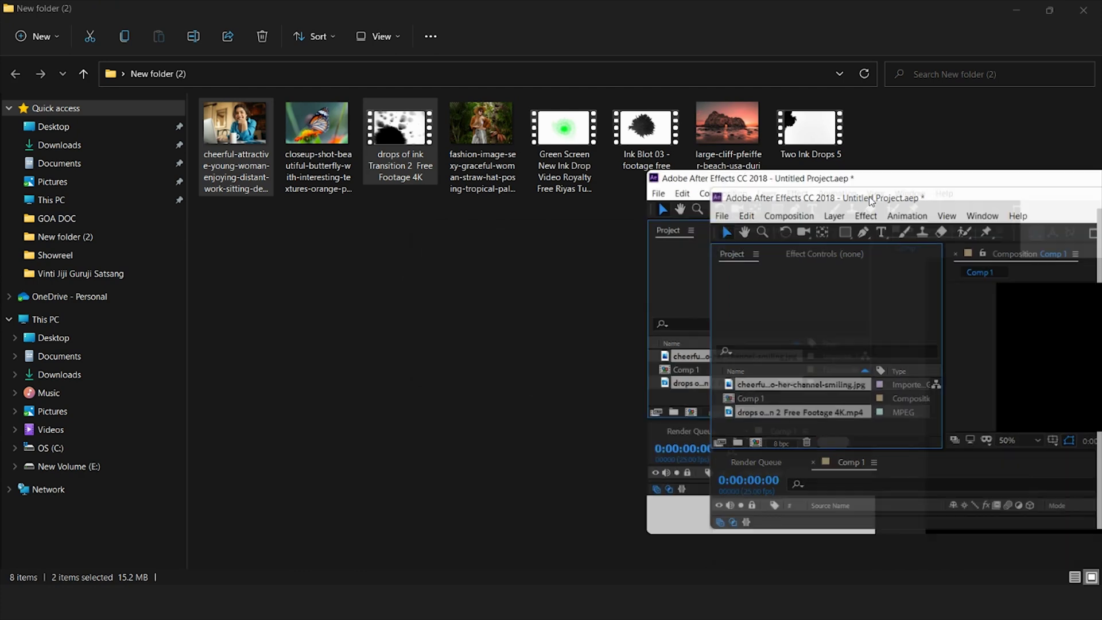
# Step: Add the drops of ink video to Comp 1 and scrub ahead to watch the ink spread
pyautogui.click(67, 210)
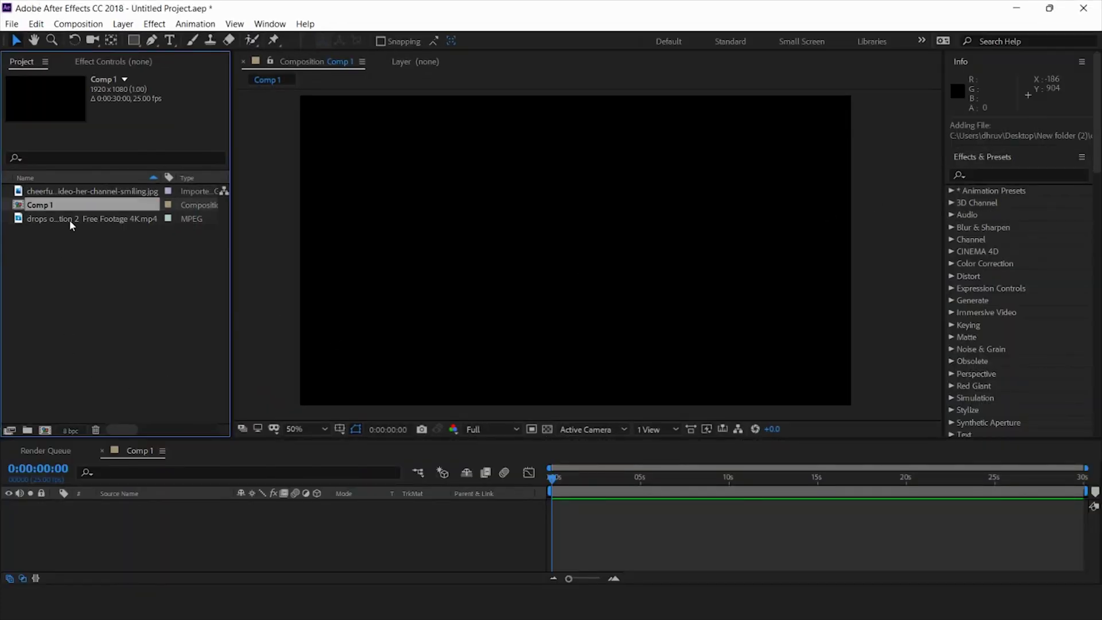
pyautogui.moveTo(72, 220); pyautogui.dragTo(81, 523)
pyautogui.moveTo(556, 477); pyautogui.dragTo(618, 477)
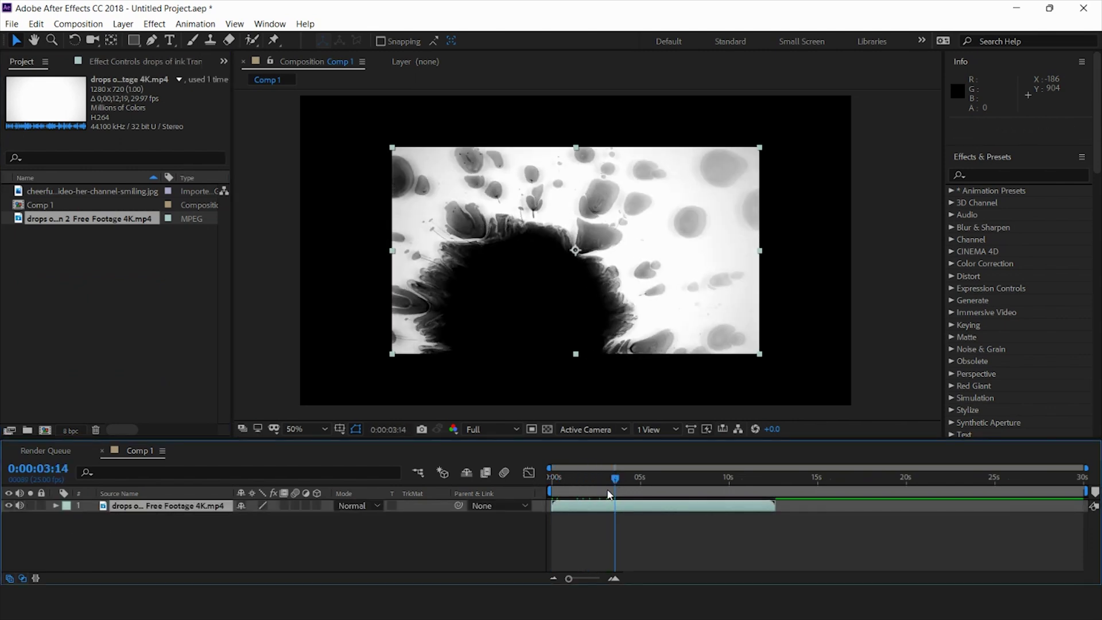
pyautogui.moveTo(616, 475)
pyautogui.mouseDown()
pyautogui.moveTo(585, 475)
pyautogui.moveTo(643, 482)
pyautogui.mouseUp()
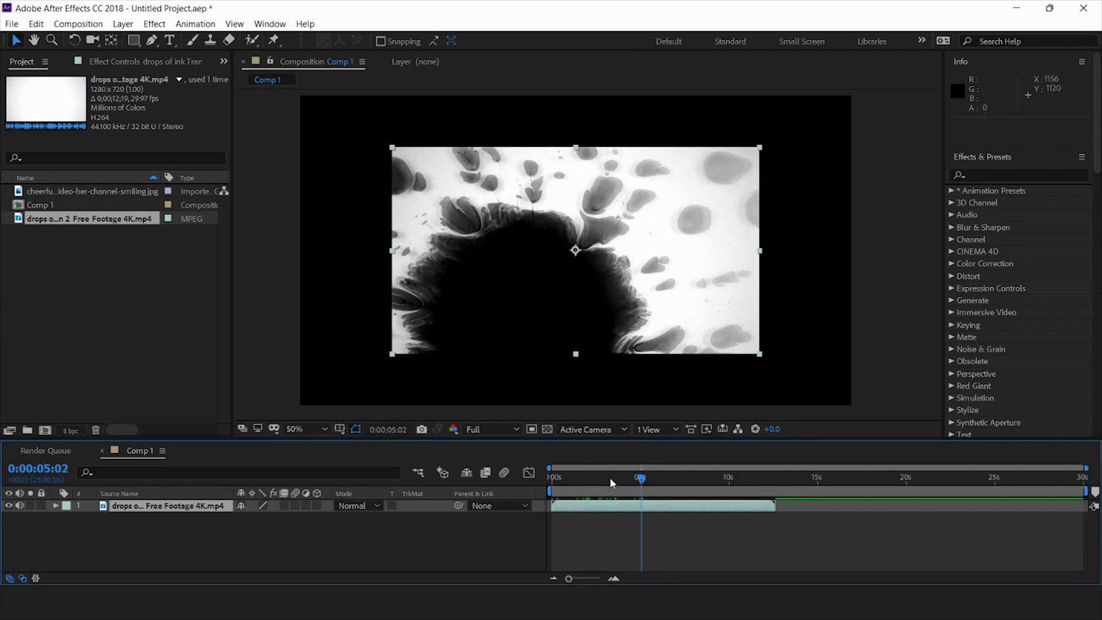
# Step: Scale the ink layer to 150% so it fills the frame
pyautogui.press('s')
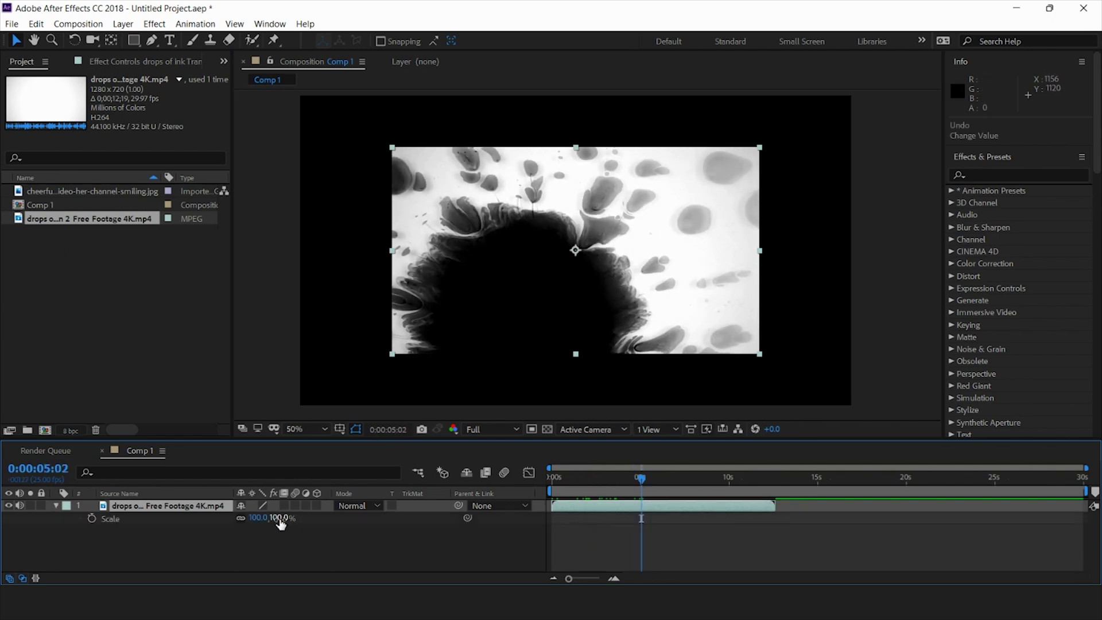
pyautogui.moveTo(280, 520); pyautogui.dragTo(325, 528)
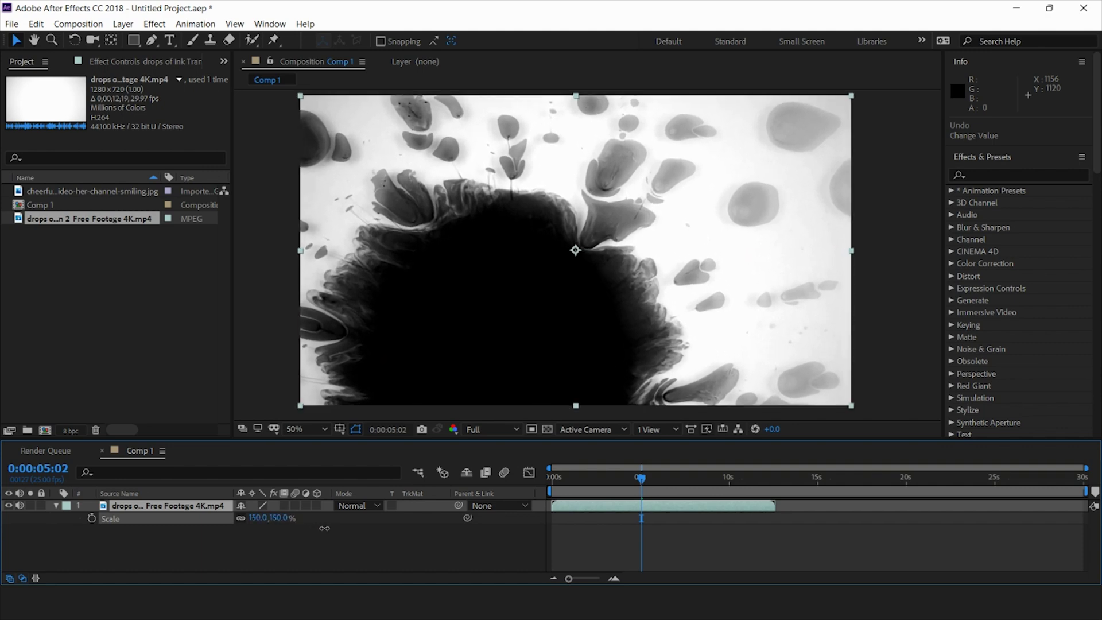
pyautogui.moveTo(627, 477); pyautogui.dragTo(773, 476)
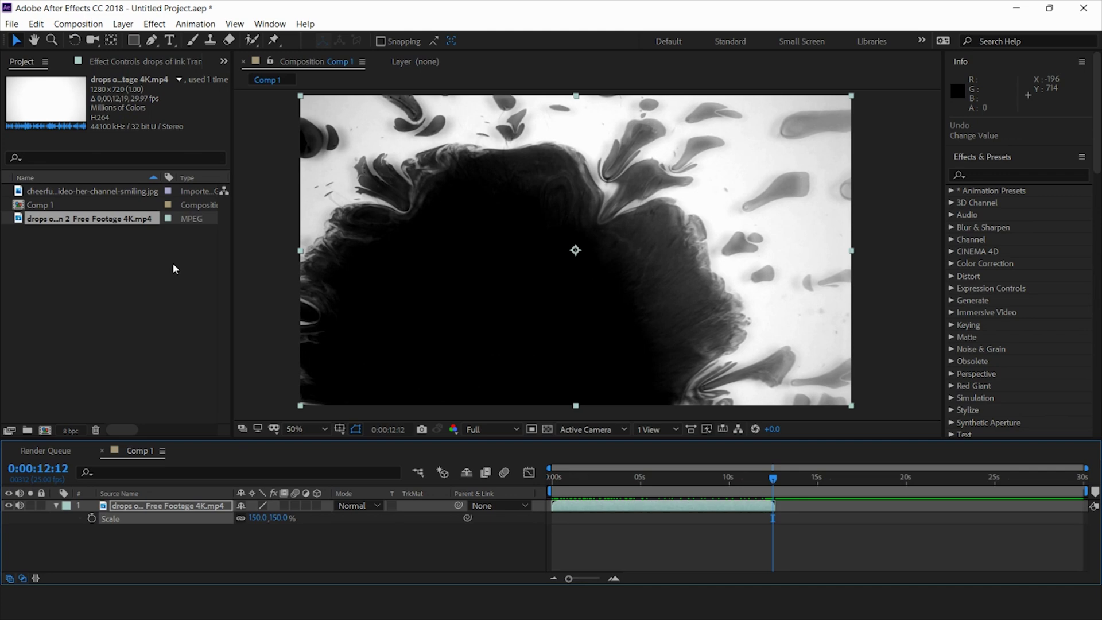
pyautogui.click(136, 193)
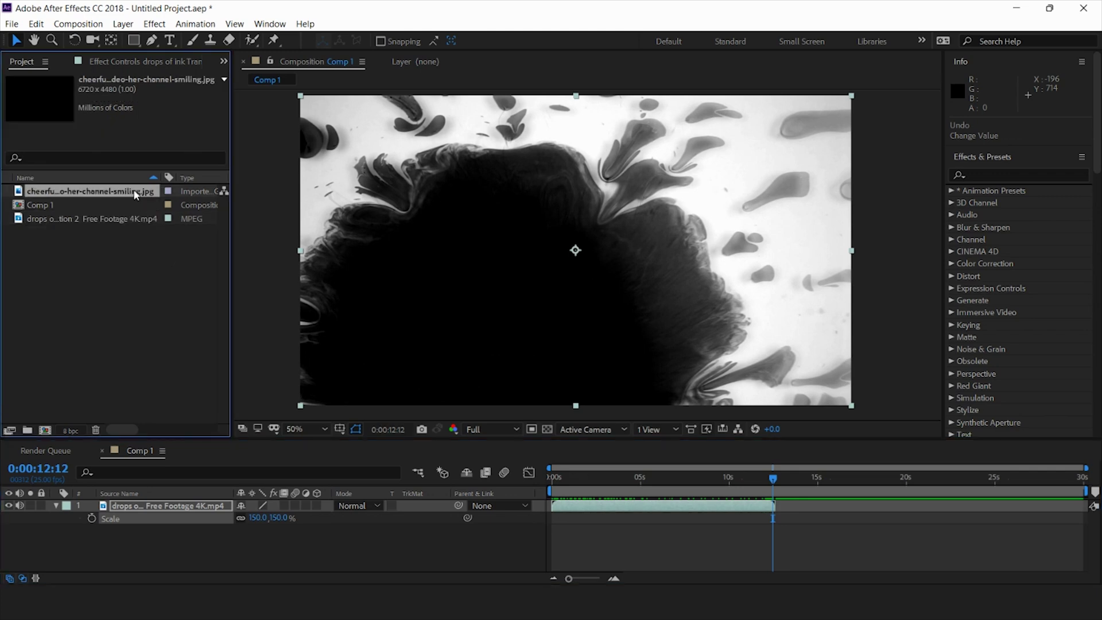
# Step: Place the smiling-woman photo beneath the ink layer and set its track matte to Luma Inverted Matte
pyautogui.moveTo(136, 193); pyautogui.dragTo(143, 535)
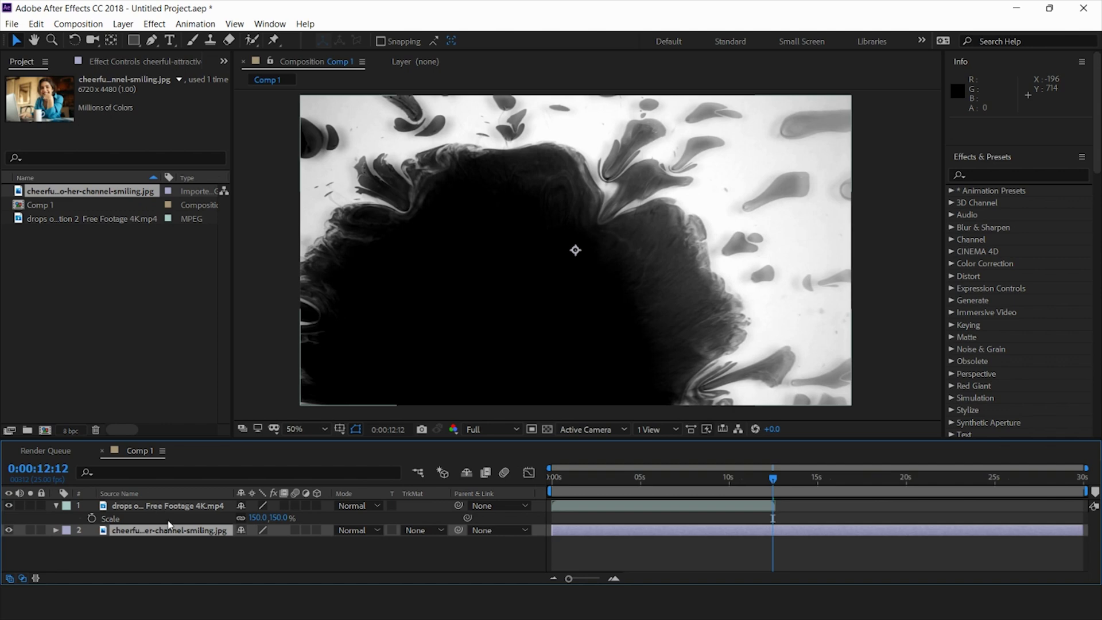
pyautogui.moveTo(569, 534)
pyautogui.mouseDown()
pyautogui.moveTo(589, 530)
pyautogui.moveTo(562, 514)
pyautogui.moveTo(569, 535)
pyautogui.moveTo(558, 532)
pyautogui.mouseUp()
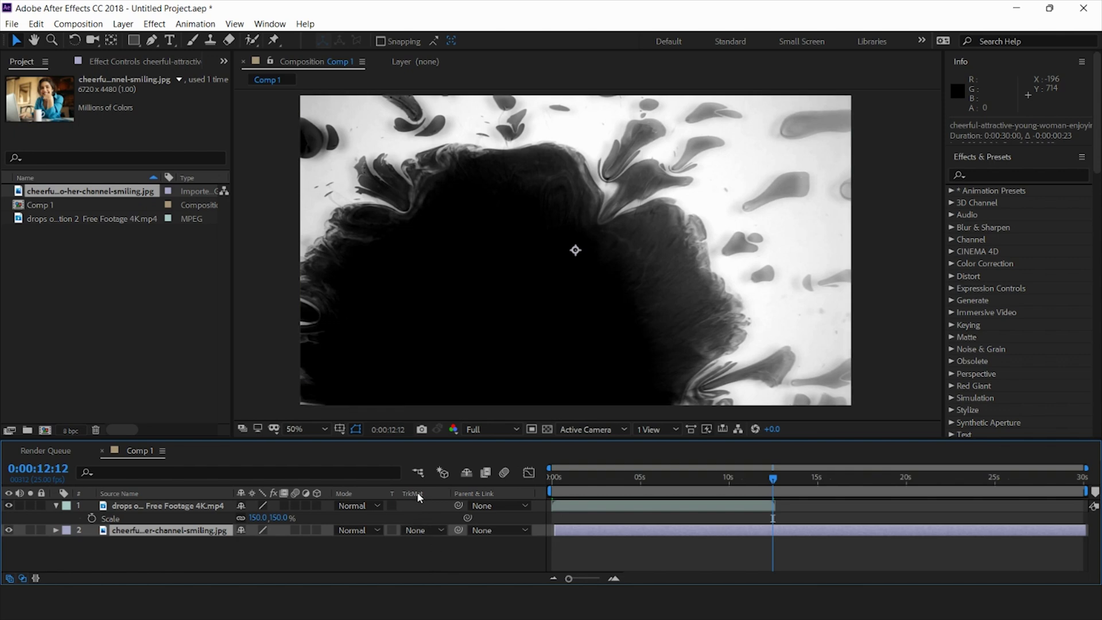
pyautogui.click(437, 530)
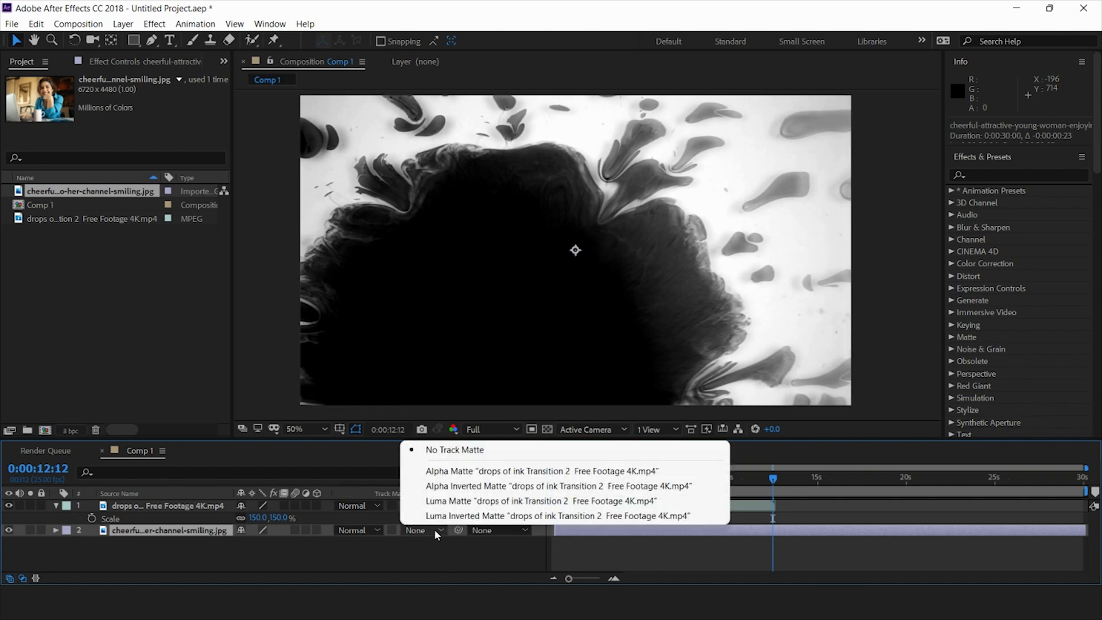
pyautogui.click(437, 471)
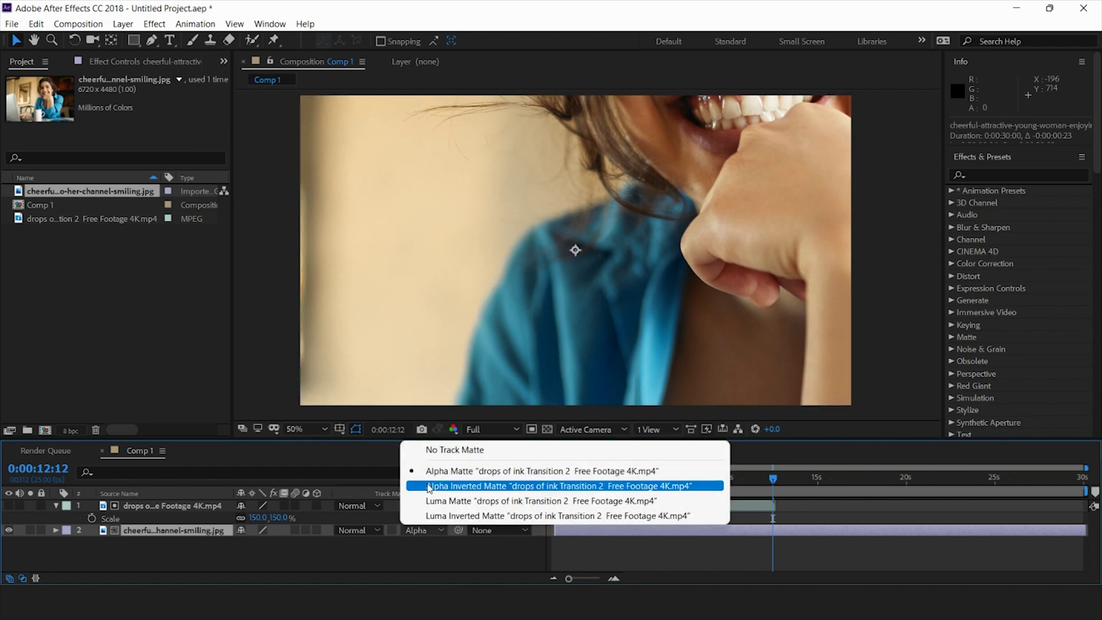
pyautogui.click(428, 485)
pyautogui.click(422, 530)
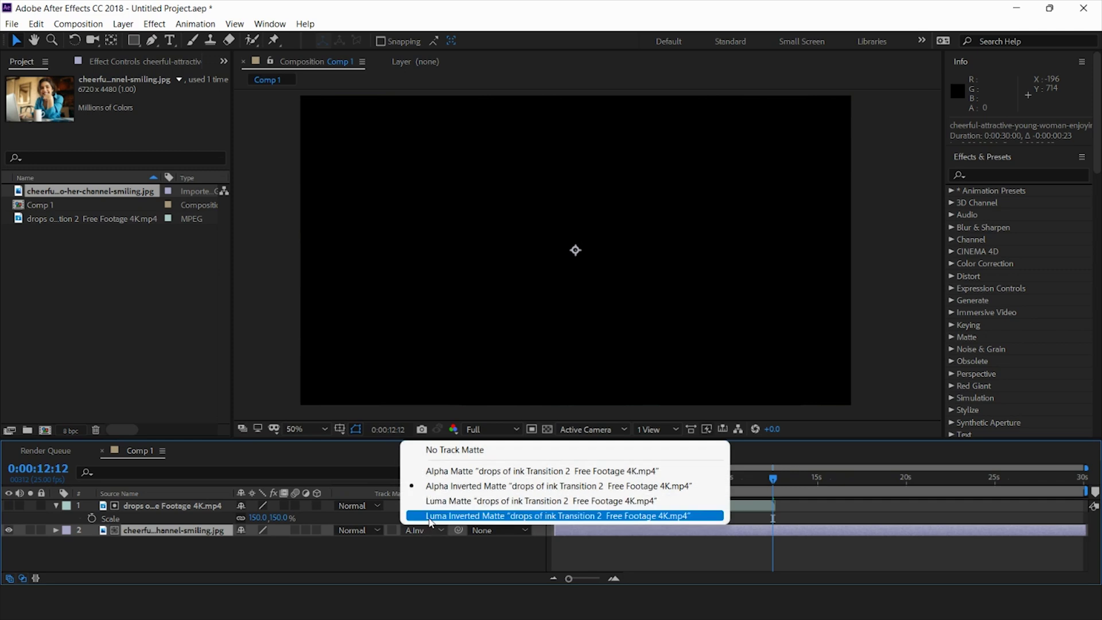
pyautogui.click(429, 515)
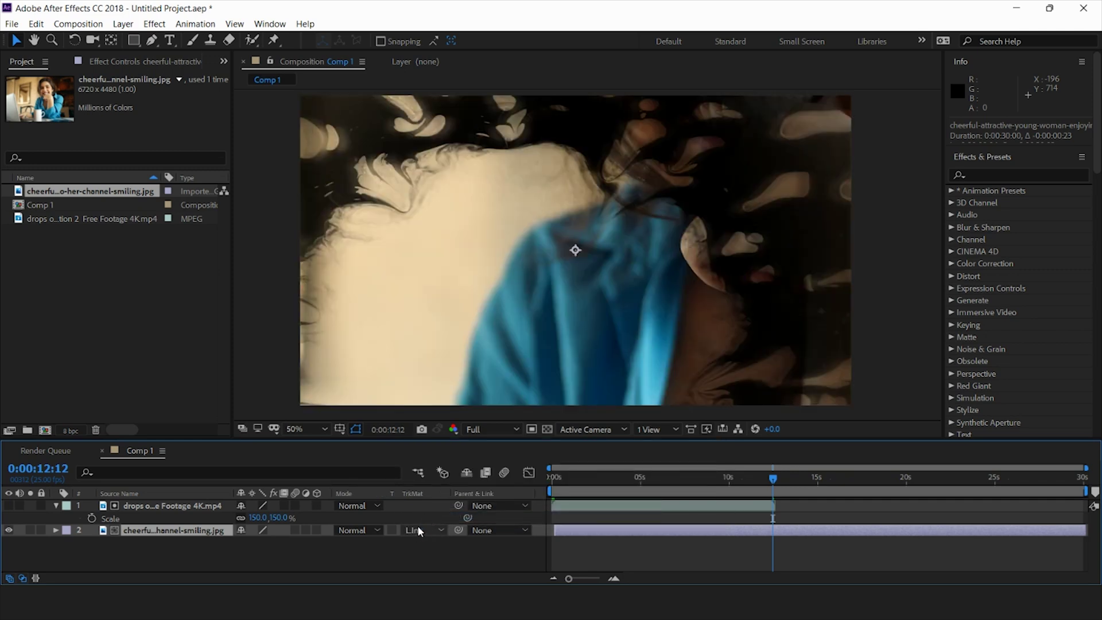
# Step: Scale the woman's photo layer down to 33%
pyautogui.click(419, 530)
pyautogui.click(422, 555)
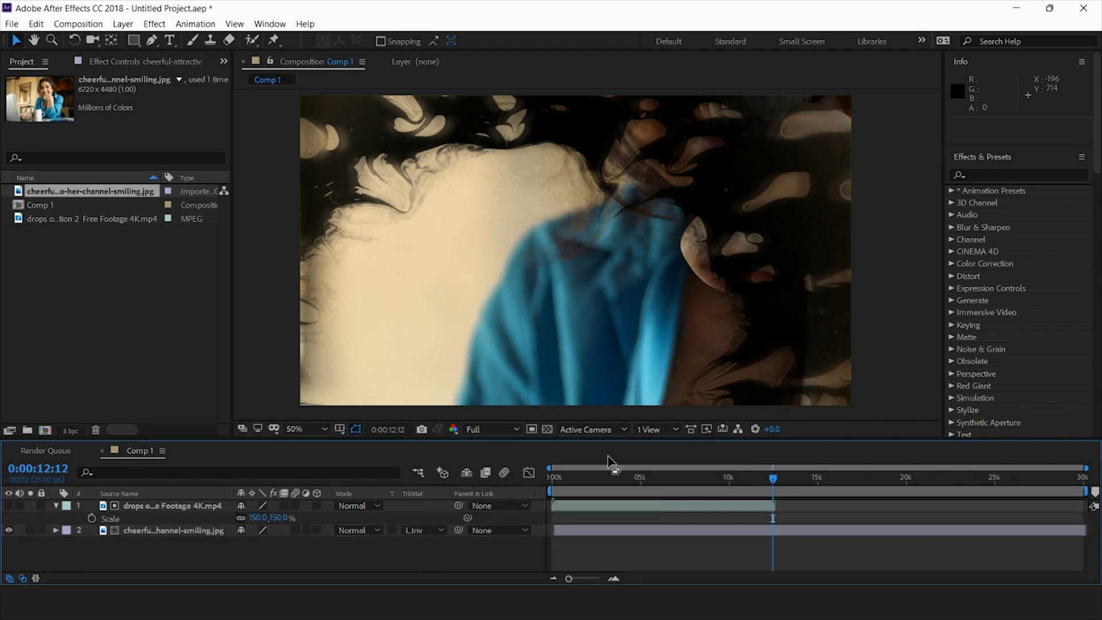
pyautogui.click(158, 530)
pyautogui.press('s')
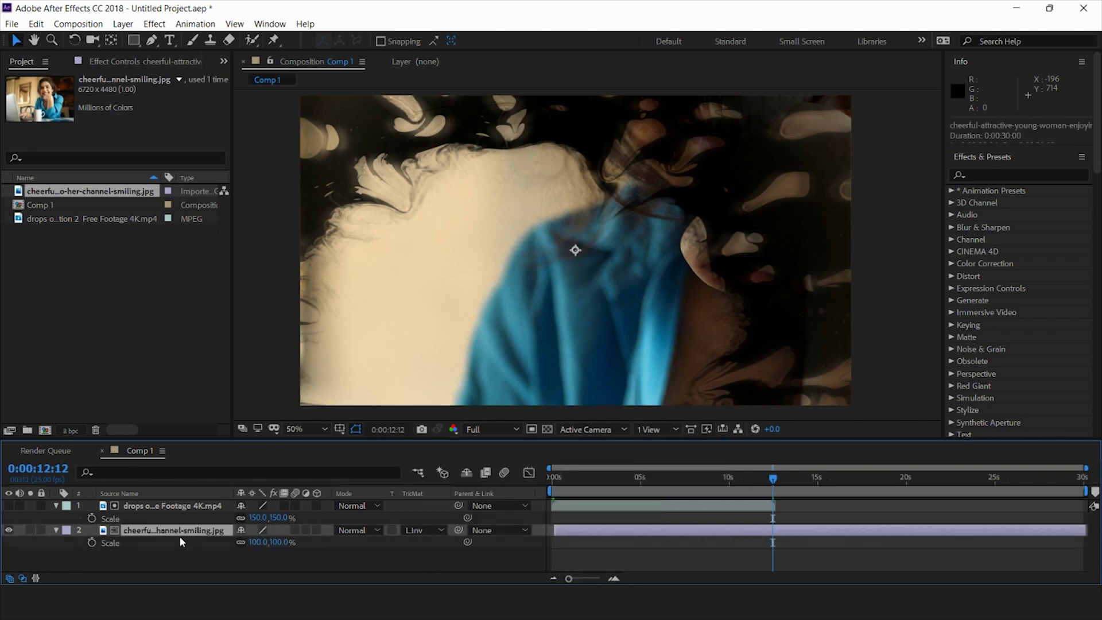
pyautogui.moveTo(271, 542); pyautogui.dragTo(234, 548)
# Step: Nudge the photo's position so her face sits within the reveal, then return to frame 0
pyautogui.hotkey('shift', 'Left')
pyautogui.hotkey('shift', 'Left')
pyautogui.hotkey('shift', 'Left')
pyautogui.hotkey('shift', 'Left')
pyautogui.hotkey('shift', 'Left')
pyautogui.hotkey('shift', 'Left')
pyautogui.hotkey('shift', 'Left')
pyautogui.hotkey('shift', 'Left')
pyautogui.hotkey('shift', 'Left')
pyautogui.hotkey('shift', 'Left')
pyautogui.hotkey('shift', 'Left')
pyautogui.hotkey('shift', 'Left')
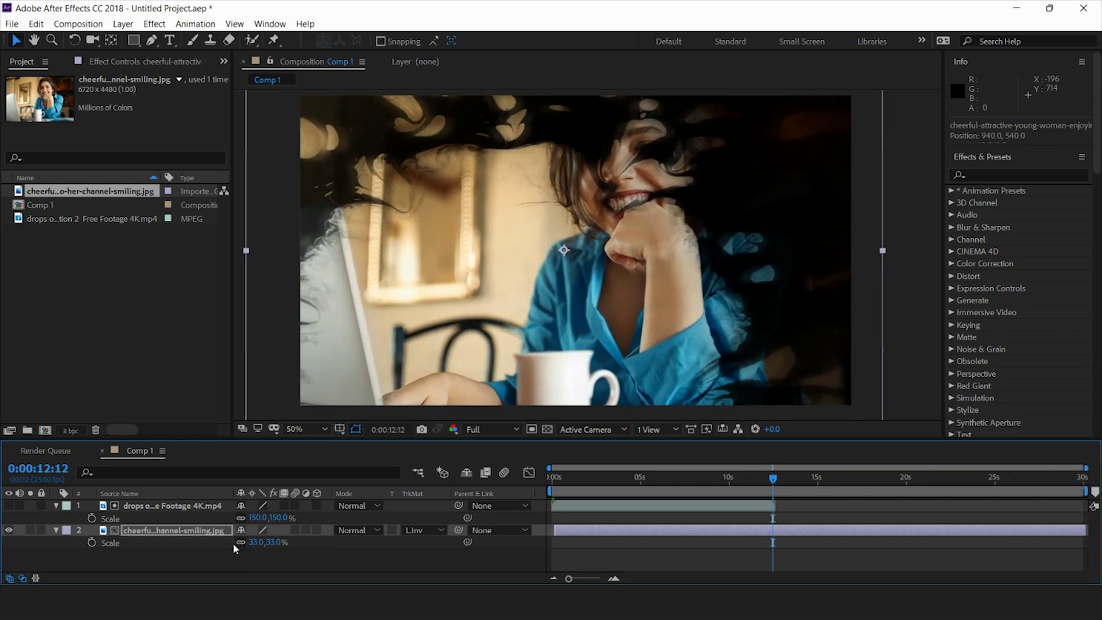
pyautogui.hotkey('shift', 'Down')
pyautogui.hotkey('shift', 'Down')
pyautogui.hotkey('shift', 'Down')
pyautogui.hotkey('shift', 'Down')
pyautogui.hotkey('shift', 'Down')
pyautogui.hotkey('shift', 'Down')
pyautogui.hotkey('shift', 'Down')
pyautogui.hotkey('shift', 'Down')
pyautogui.hotkey('shift', 'Down')
pyautogui.hotkey('shift', 'Down')
pyautogui.hotkey('shift', 'Down')
pyautogui.hotkey('shift', 'Down')
pyautogui.hotkey('shift', 'Down')
pyautogui.hotkey('shift', 'Down')
pyautogui.hotkey('shift', 'Down')
pyautogui.hotkey('shift', 'Down')
pyautogui.hotkey('shift', 'Down')
pyautogui.hotkey('shift', 'Down')
pyautogui.hotkey('shift', 'Down')
pyautogui.hotkey('shift', 'Down')
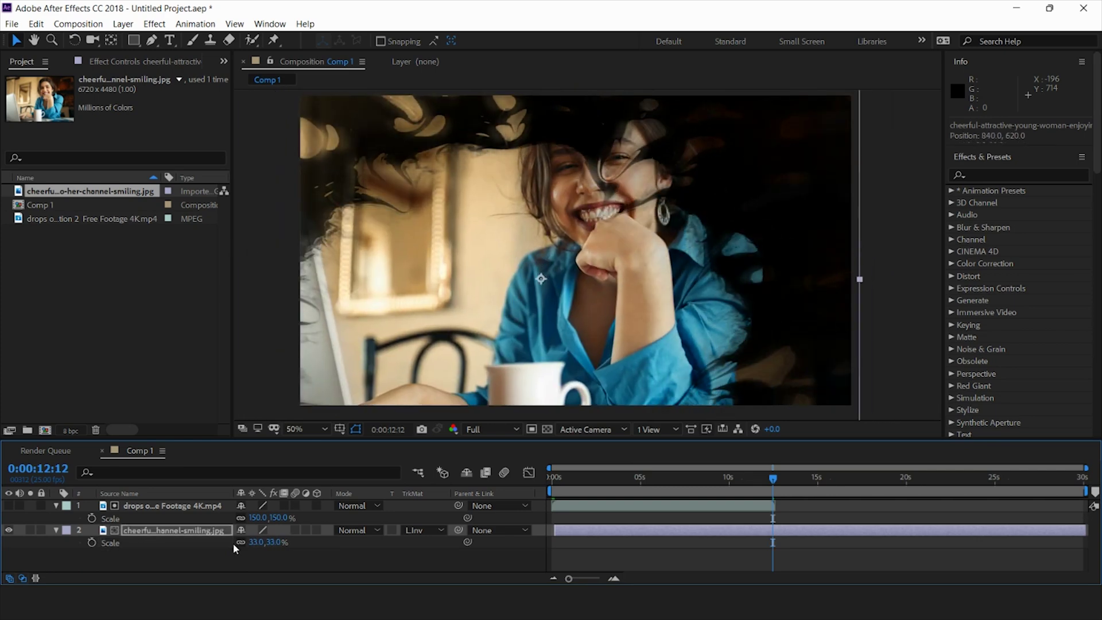
pyautogui.hotkey('shift', 'Left')
pyautogui.hotkey('shift', 'Left')
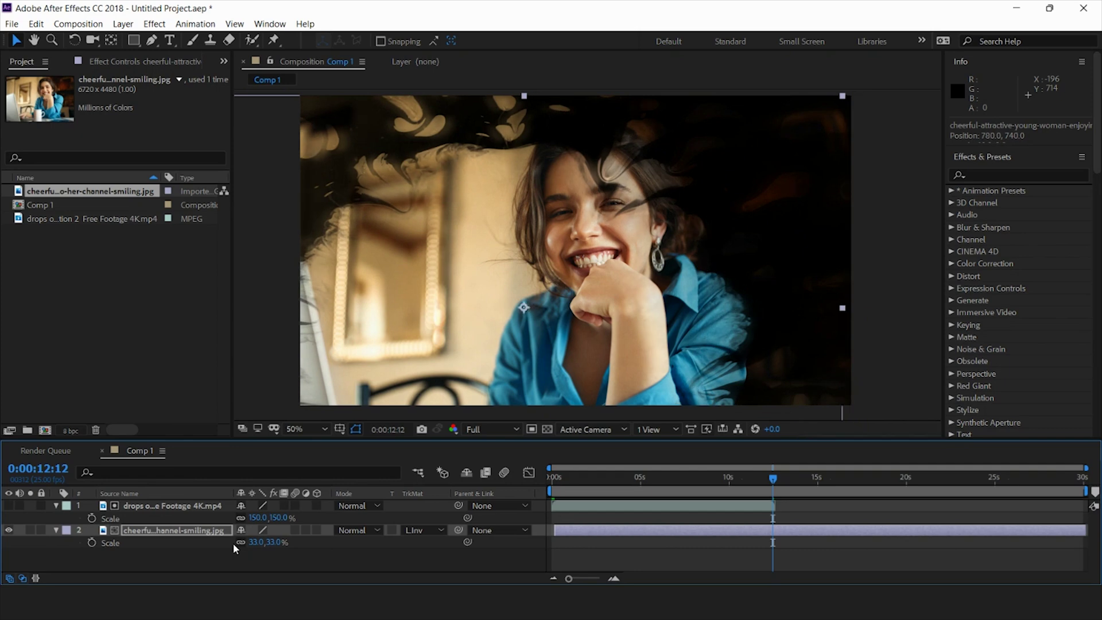
pyautogui.hotkey('shift', 'Up')
pyautogui.hotkey('shift', 'Up')
pyautogui.click(641, 508)
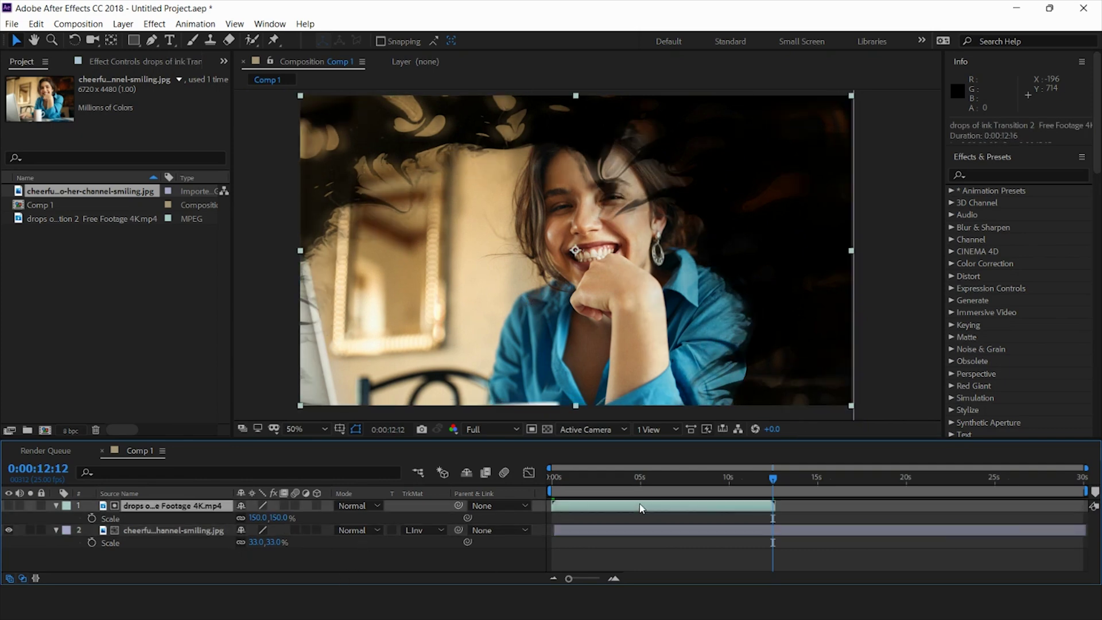
pyautogui.moveTo(553, 476)
pyautogui.mouseDown()
pyautogui.moveTo(534, 475)
pyautogui.moveTo(779, 464)
pyautogui.mouseUp()
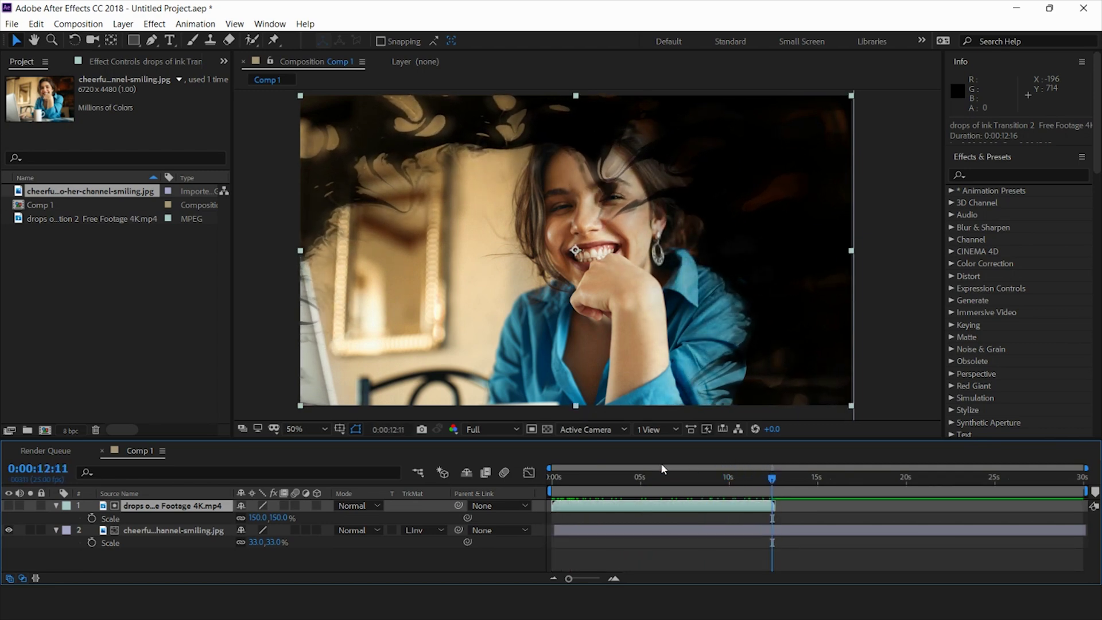
# Step: Check the portrait's track matte and scrub through the ink reveal to preview it
pyautogui.moveTo(605, 477); pyautogui.dragTo(532, 483)
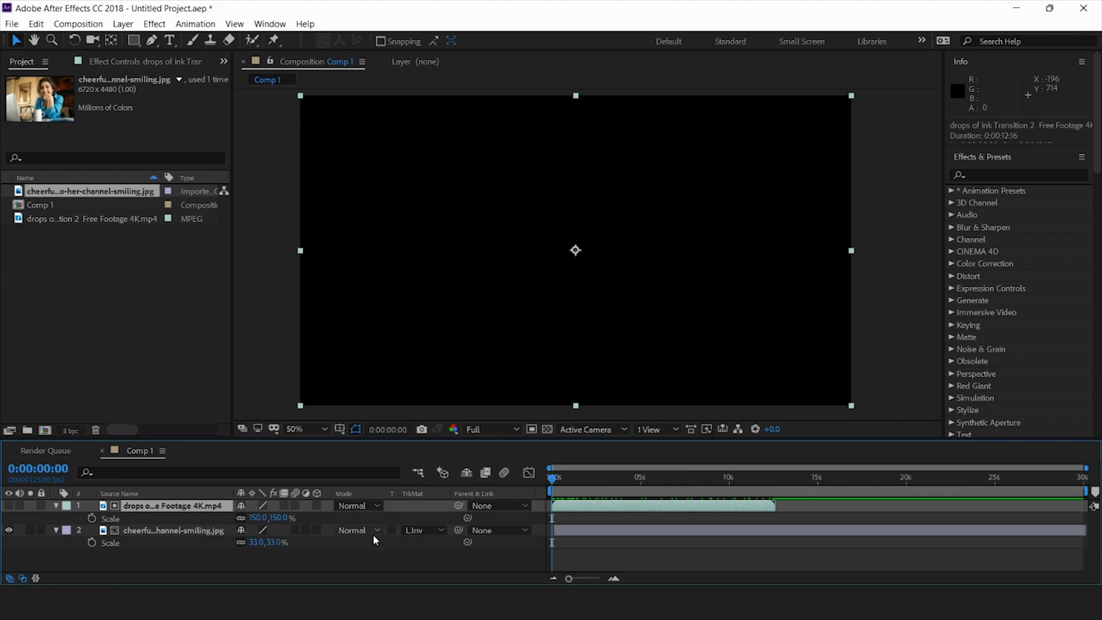
pyautogui.click(425, 528)
pyautogui.click(397, 546)
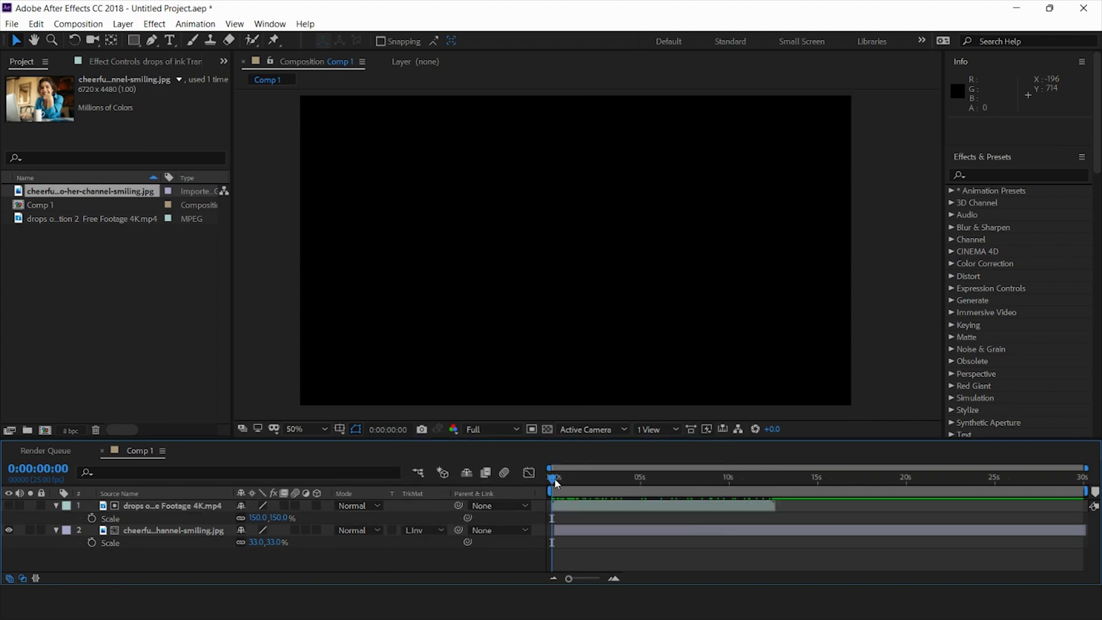
pyautogui.moveTo(554, 477); pyautogui.dragTo(759, 467)
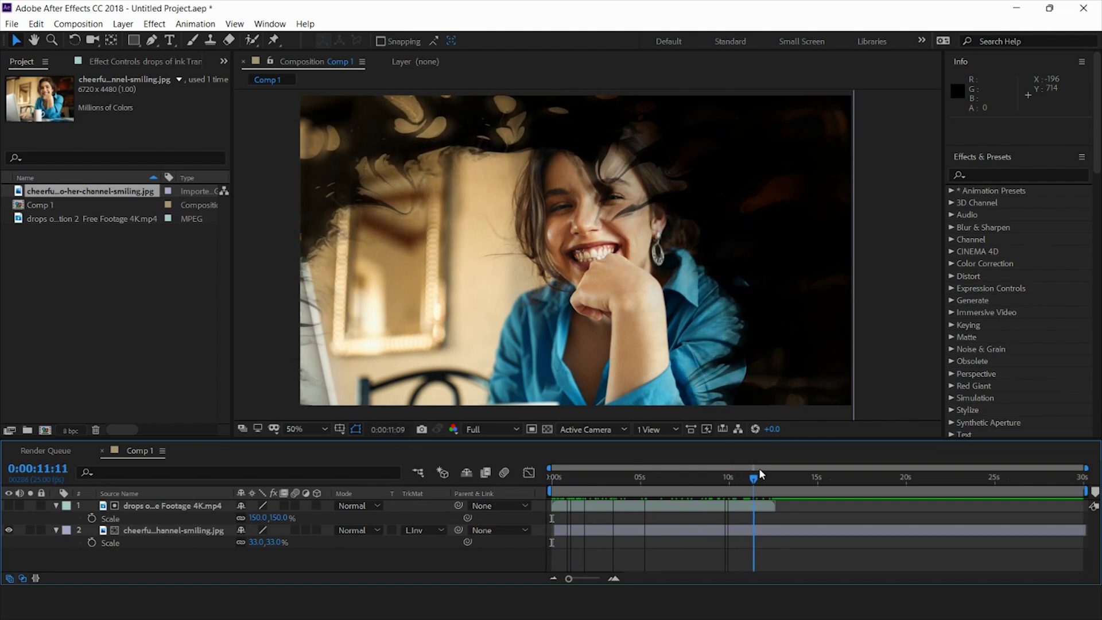
pyautogui.click(432, 529)
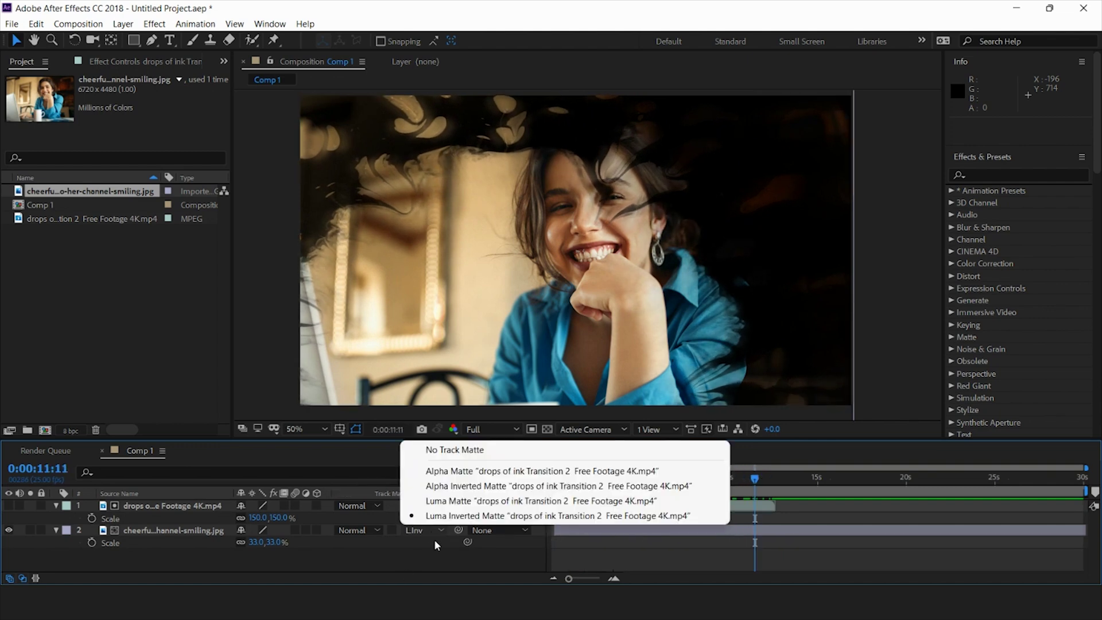
pyautogui.click(435, 545)
pyautogui.moveTo(556, 477); pyautogui.dragTo(772, 467)
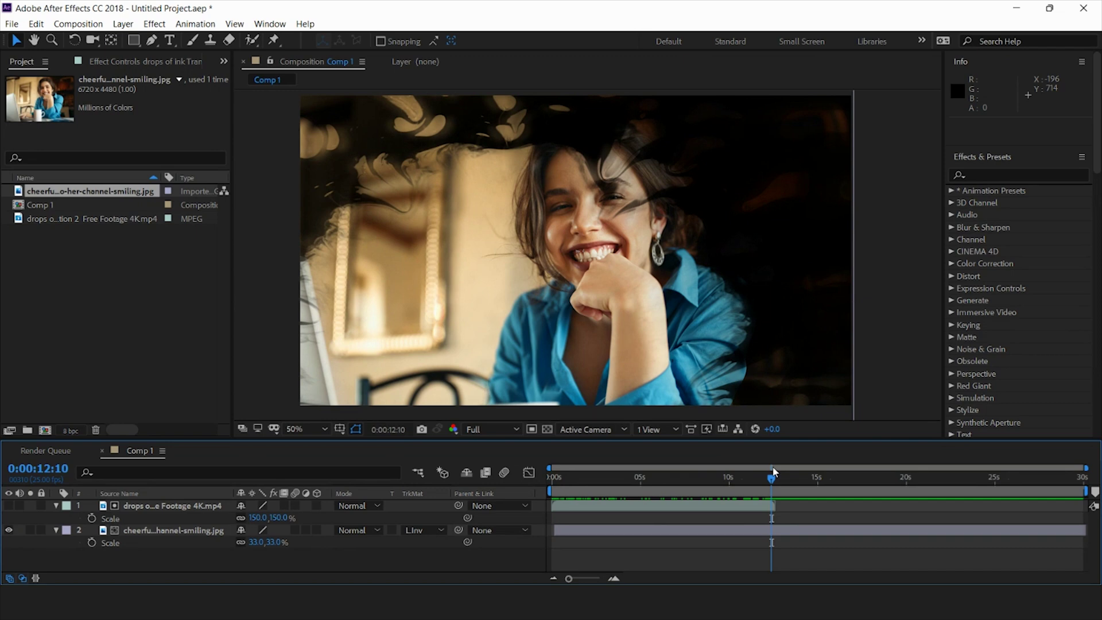
# Step: Set the work area end at 0:00:12:09, where the ink reveal finishes
pyautogui.press('n')
pyautogui.moveTo(772, 489); pyautogui.dragTo(766, 488)
pyautogui.moveTo(659, 475); pyautogui.dragTo(766, 479)
# Step: Pre-compose the ink-drop and portrait layers into Pre-comp 1
pyautogui.click(127, 507)
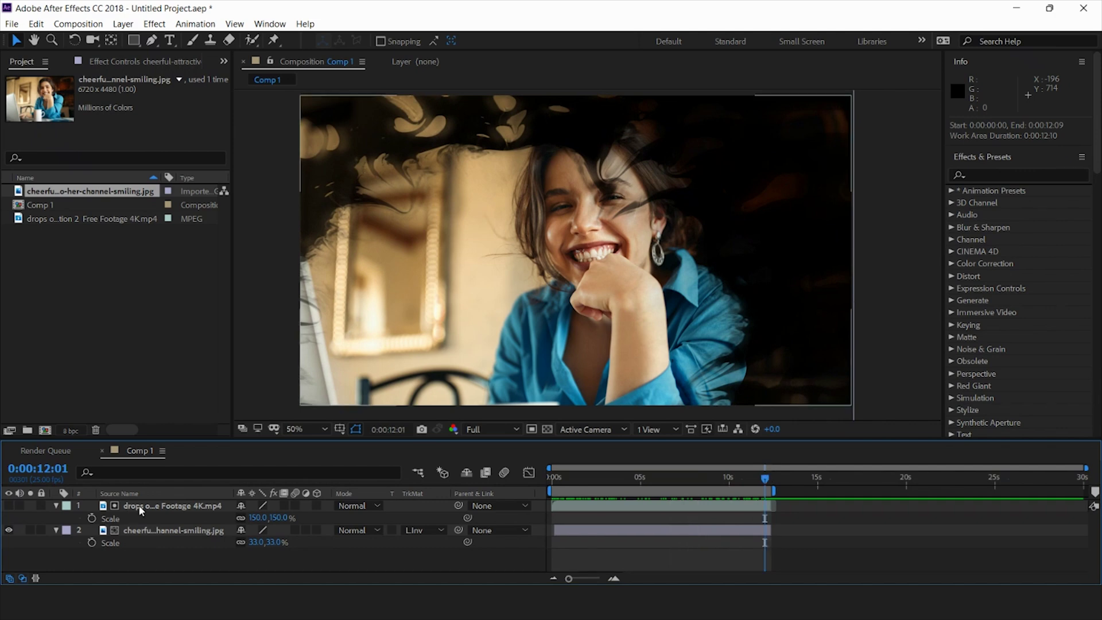
pyautogui.click(139, 504)
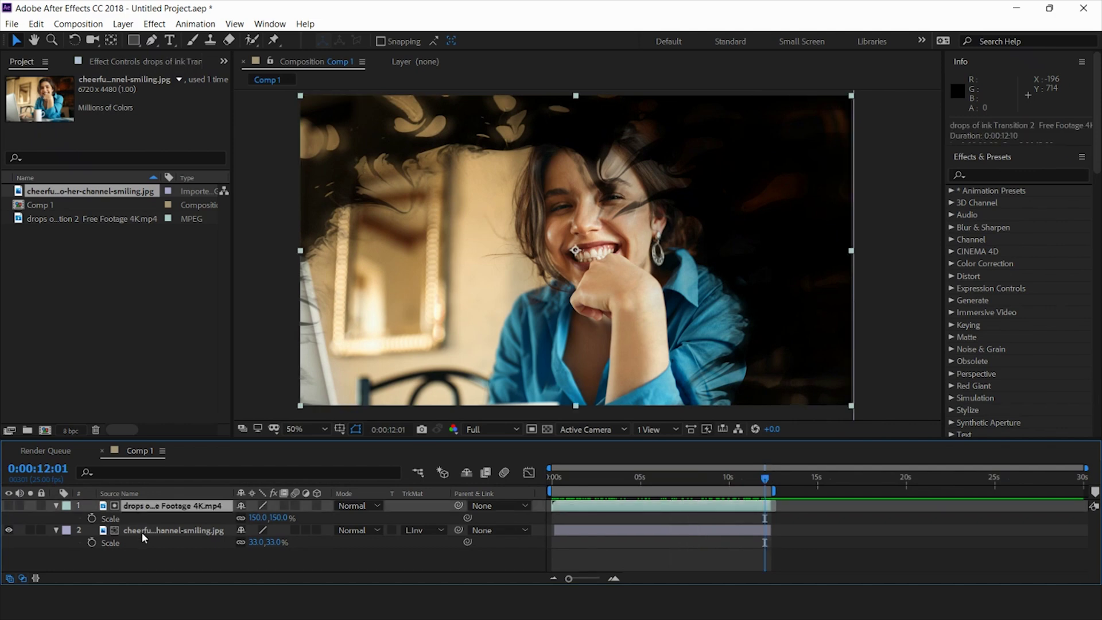
pyautogui.keyDown('shift'); pyautogui.click(142, 532); pyautogui.keyUp('shift')
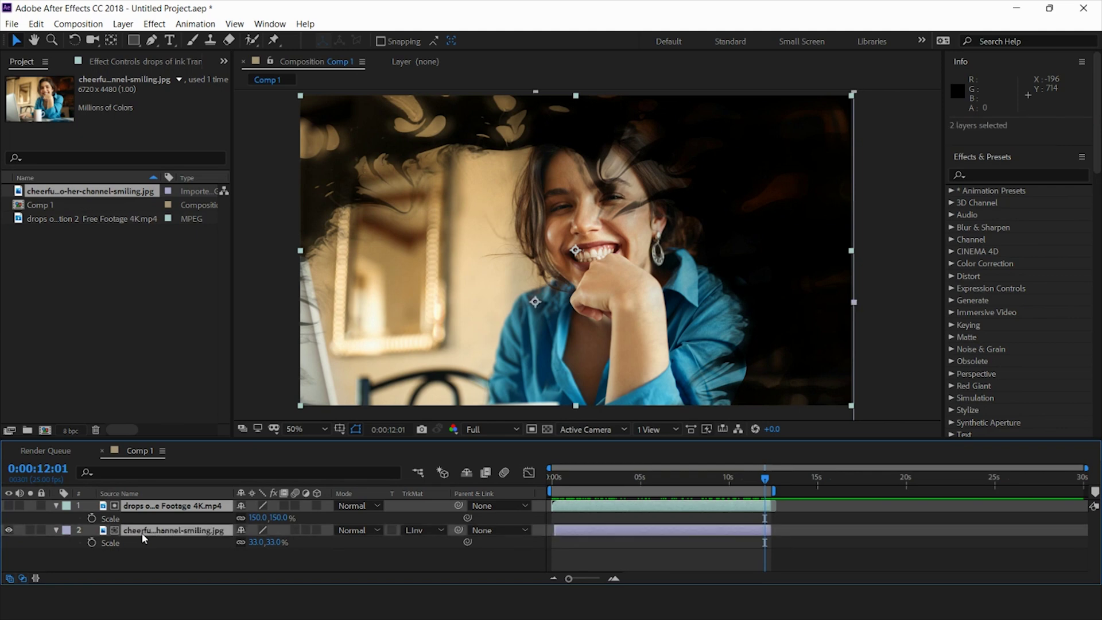
pyautogui.click(127, 24)
pyautogui.click(182, 502)
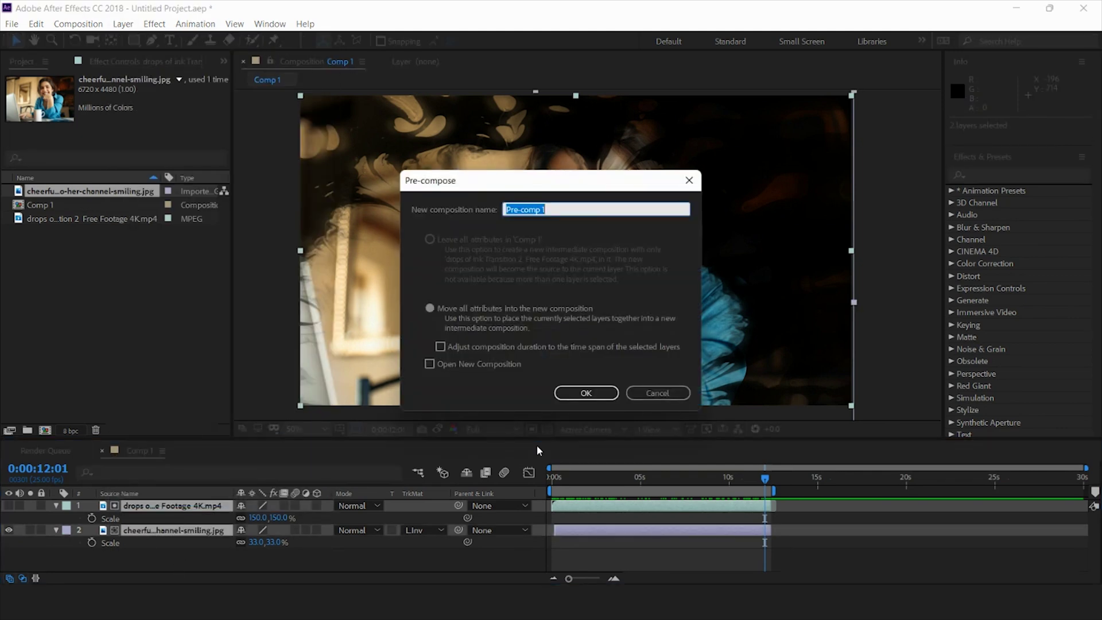
pyautogui.click(599, 399)
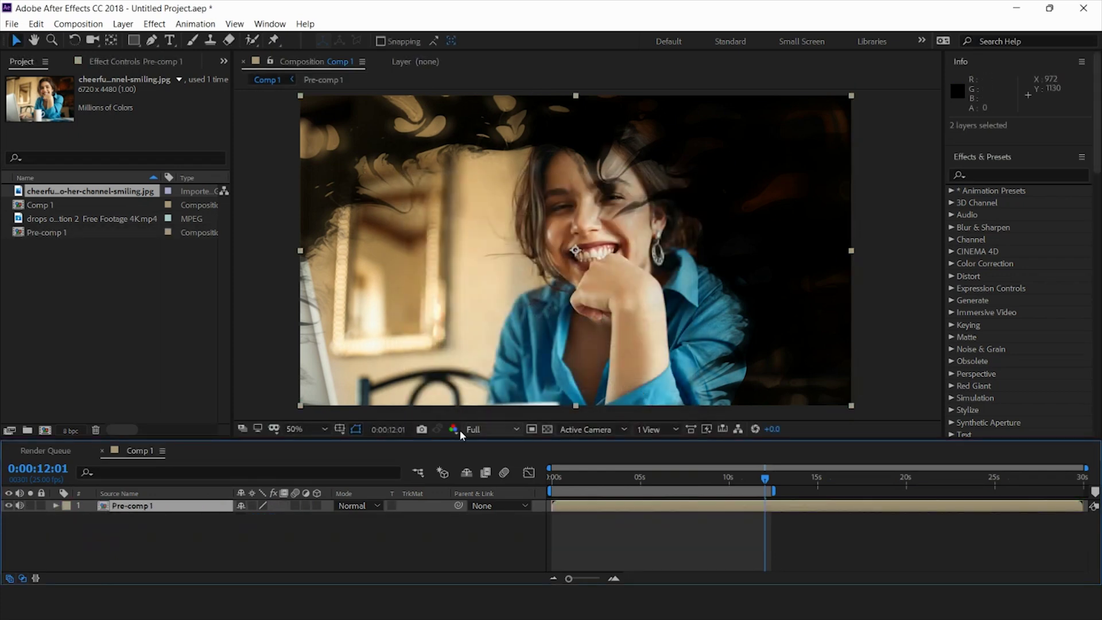
# Step: Delete the Pre-comp 1 layer from Comp 1 and restore down the After Effects window
pyautogui.click(60, 321)
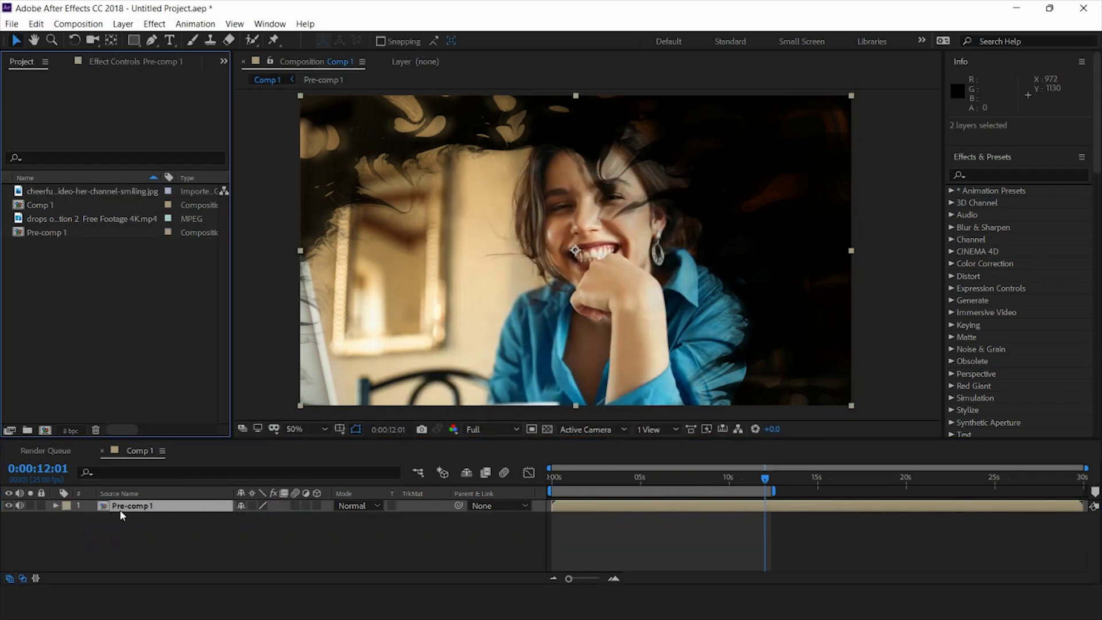
pyautogui.click(120, 510)
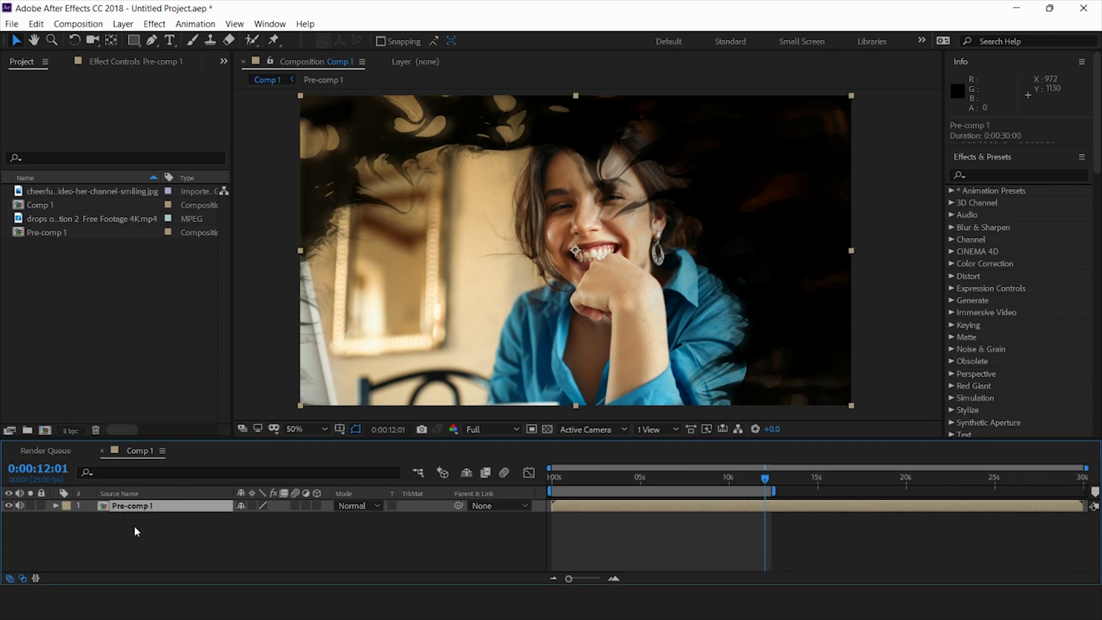
pyautogui.press('Delete')
pyautogui.click(1049, 8)
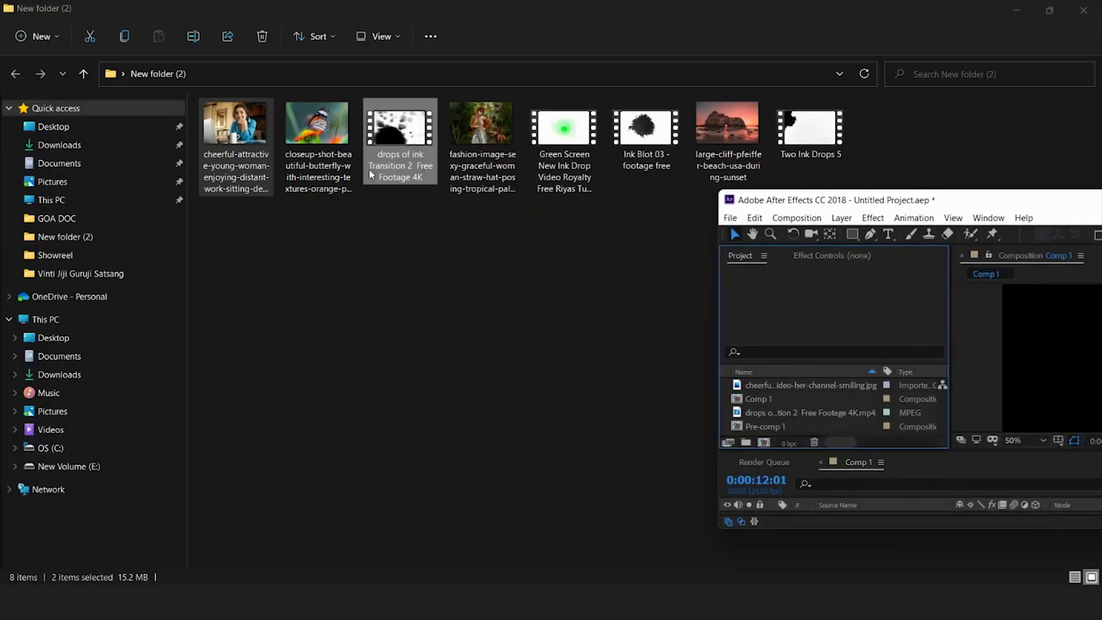
# Step: Import the butterfly photo and 'Ink Blot 03 - footage free.mp4' from File Explorer into the project
pyautogui.click(316, 132)
pyautogui.moveTo(317, 132); pyautogui.dragTo(840, 476)
pyautogui.moveTo(646, 132)
pyautogui.mouseDown()
pyautogui.moveTo(868, 440)
pyautogui.moveTo(855, 427)
pyautogui.mouseUp()
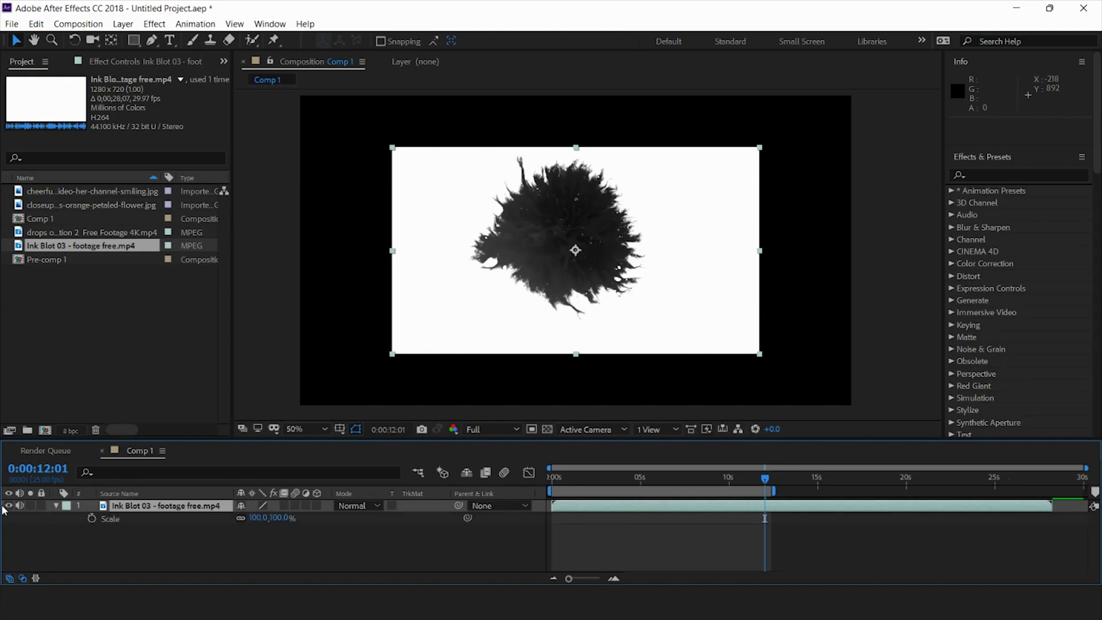
# Step: Scale the Ink Blot 03 layer to 223% and shift it slightly down and right
pyautogui.moveTo(254, 521); pyautogui.dragTo(385, 502)
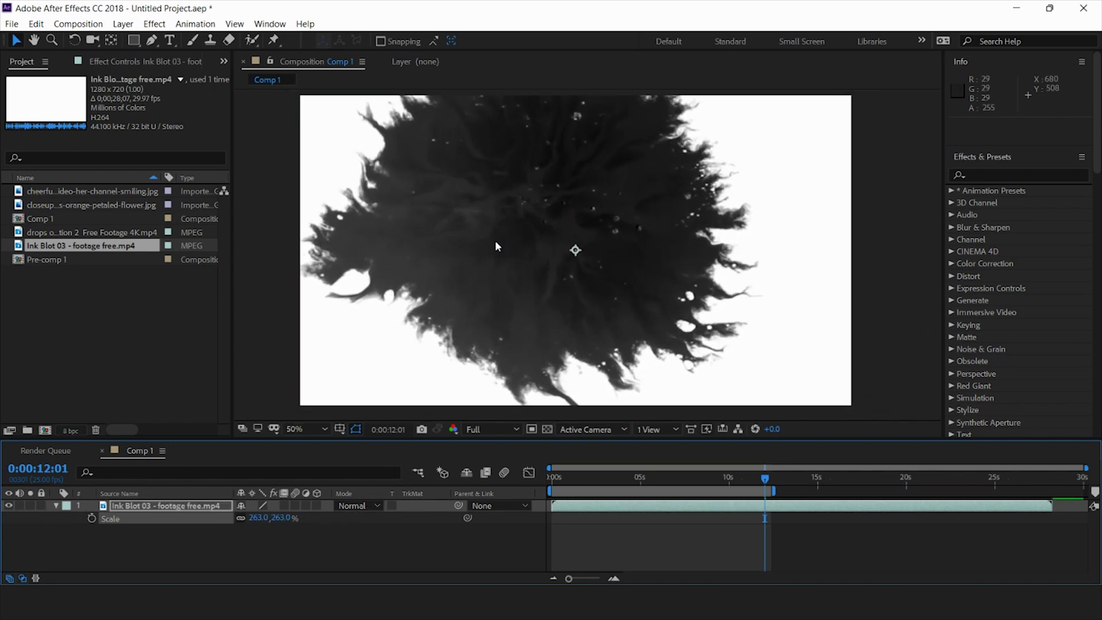
pyautogui.hotkey('shift', 'Right')
pyautogui.hotkey('shift', 'Right')
pyautogui.hotkey('shift', 'Right')
pyautogui.hotkey('shift', 'Right')
pyautogui.hotkey('shift', 'Right')
pyautogui.hotkey('shift', 'Right')
pyautogui.hotkey('shift', 'Right')
pyautogui.hotkey('shift', 'Right')
pyautogui.hotkey('shift', 'Right')
pyautogui.hotkey('shift', 'Right')
pyautogui.hotkey('shift', 'Down')
pyautogui.hotkey('shift', 'Down')
pyautogui.hotkey('shift', 'Down')
pyautogui.hotkey('shift', 'Down')
pyautogui.hotkey('shift', 'Down')
pyautogui.hotkey('shift', 'Down')
pyautogui.hotkey('shift', 'Down')
pyautogui.hotkey('shift', 'Down')
pyautogui.hotkey('shift', 'Down')
pyautogui.hotkey('shift', 'Down')
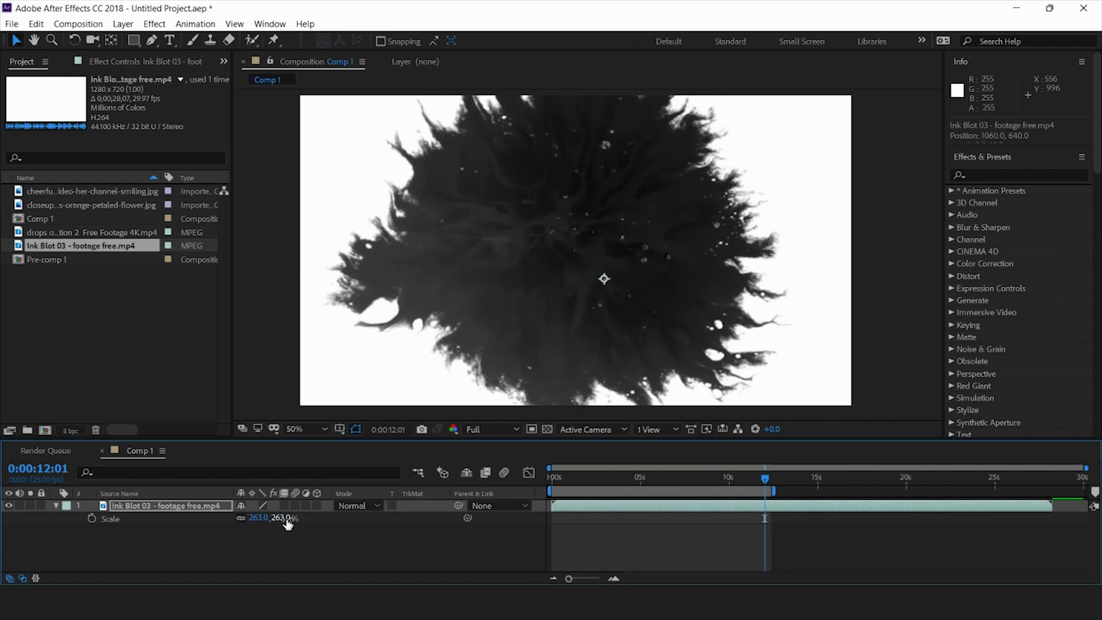
pyautogui.moveTo(287, 524); pyautogui.dragTo(263, 523)
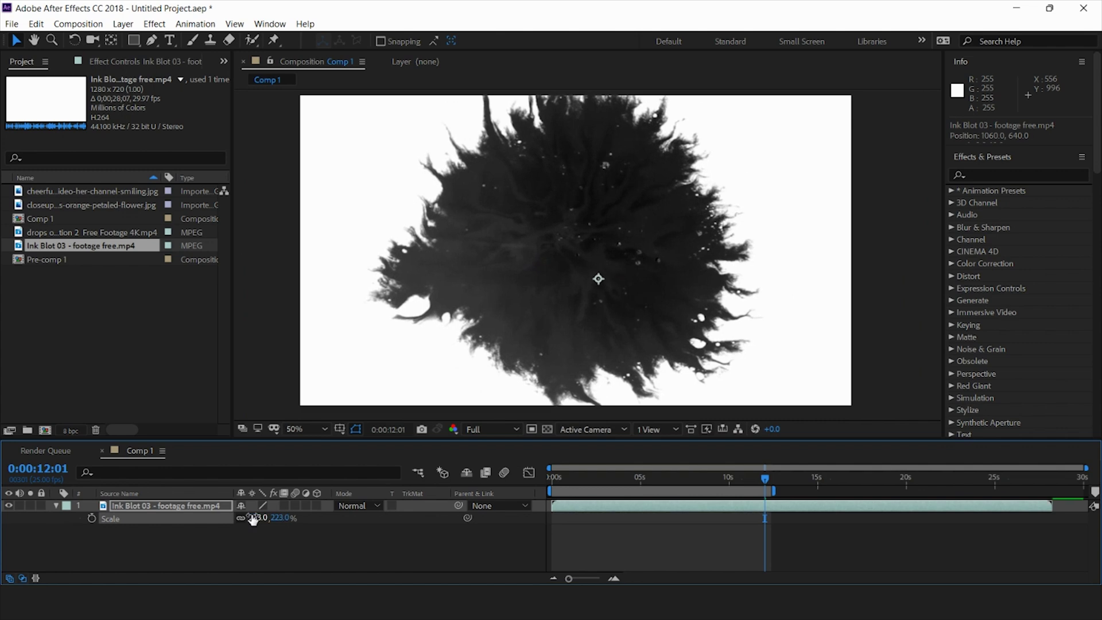
pyautogui.hotkey('shift', 'Down')
pyautogui.hotkey('shift', 'Down')
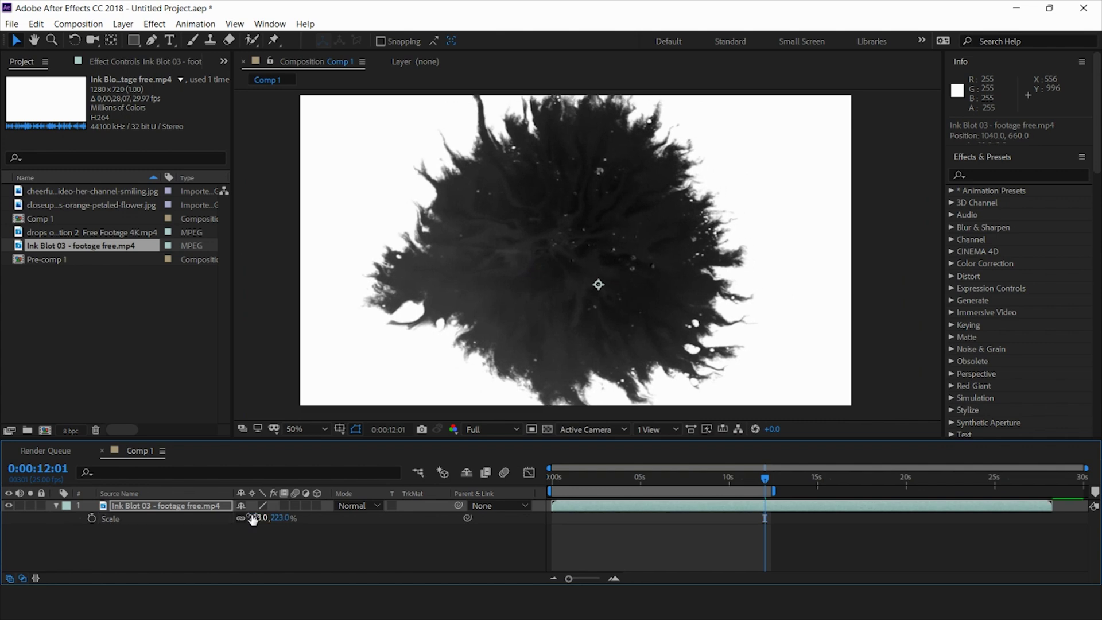
pyautogui.click(56, 297)
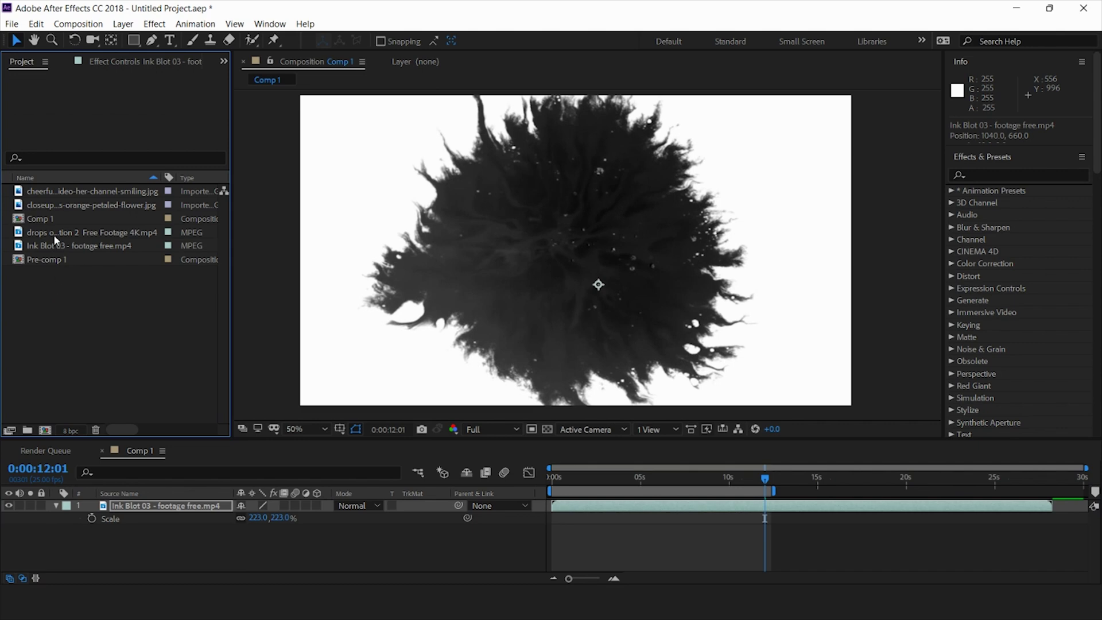
# Step: Place the butterfly photo below Ink Blot 03 and give it a Luma Inverted Matte
pyautogui.click(53, 191)
pyautogui.click(55, 208)
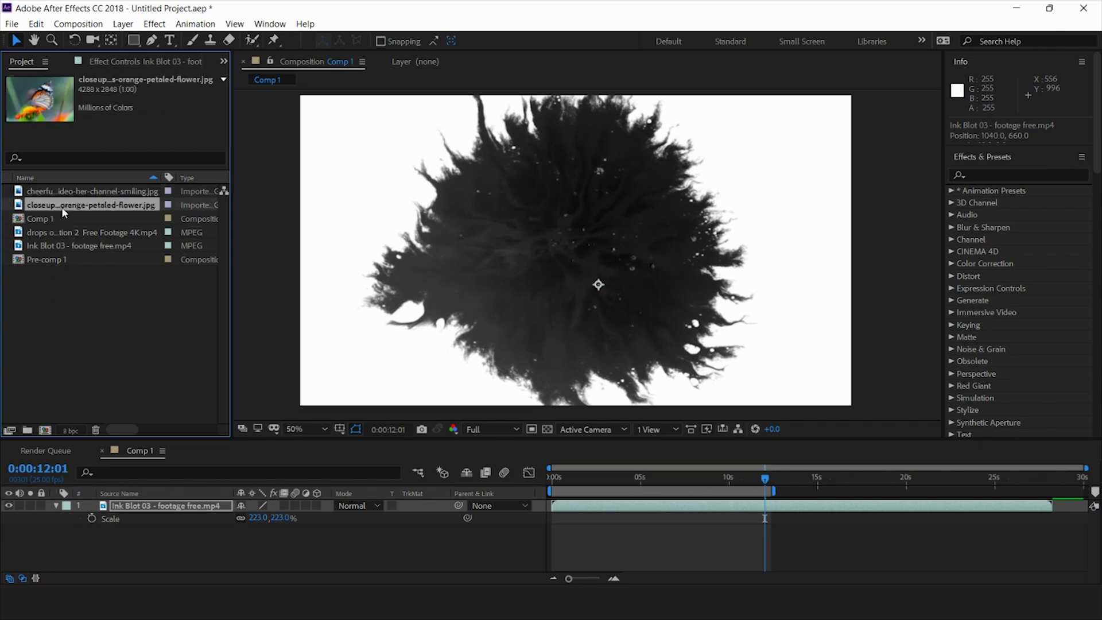
pyautogui.moveTo(60, 206)
pyautogui.mouseDown()
pyautogui.moveTo(135, 551)
pyautogui.moveTo(132, 542)
pyautogui.mouseUp()
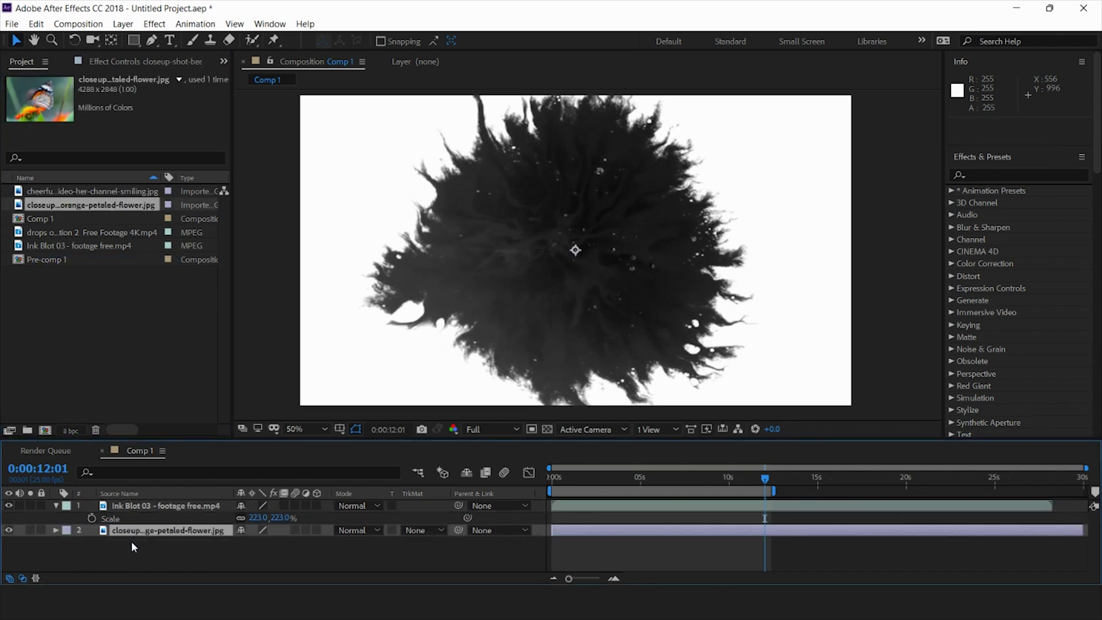
pyautogui.click(436, 530)
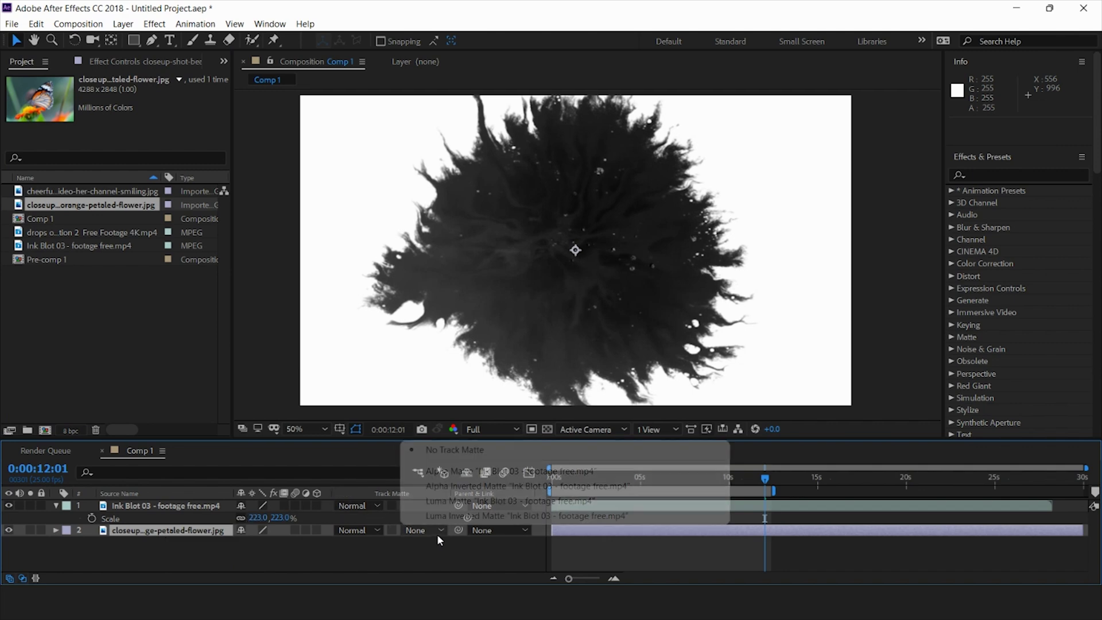
pyautogui.click(443, 516)
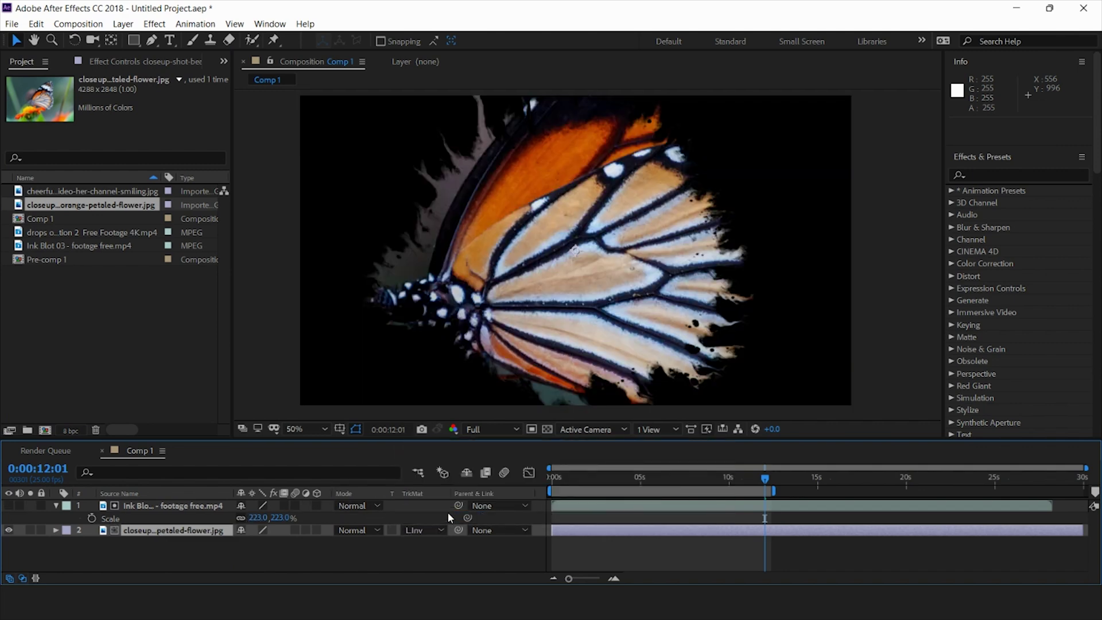
pyautogui.moveTo(561, 476); pyautogui.dragTo(747, 477)
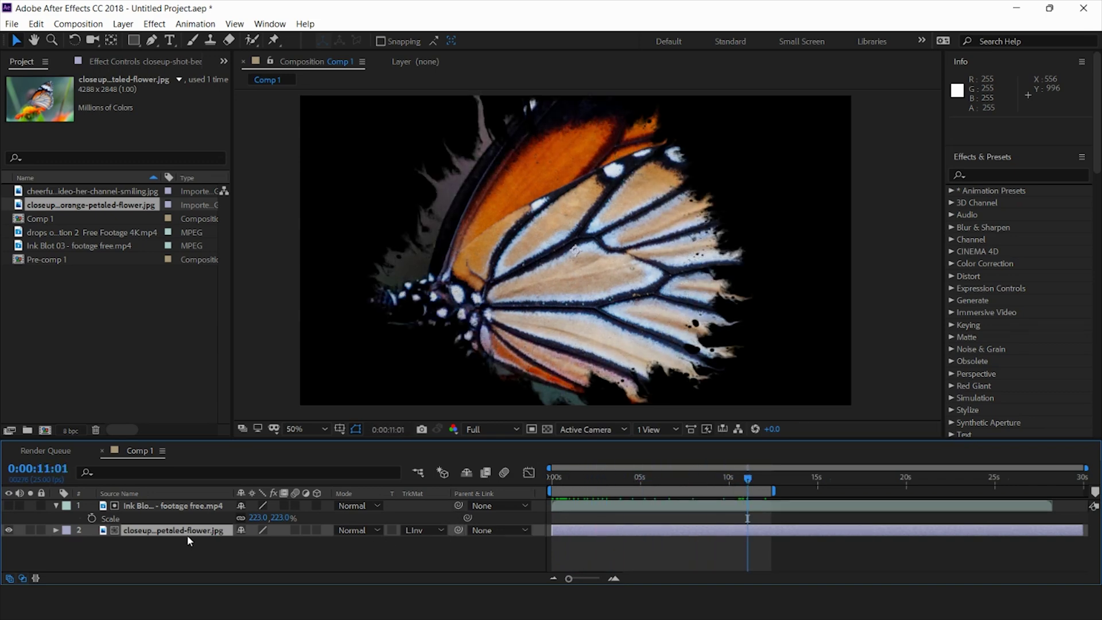
# Step: Scale the butterfly photo to 47% and preview the reveal from the start
pyautogui.press('s')
pyautogui.moveTo(272, 543); pyautogui.dragTo(245, 542)
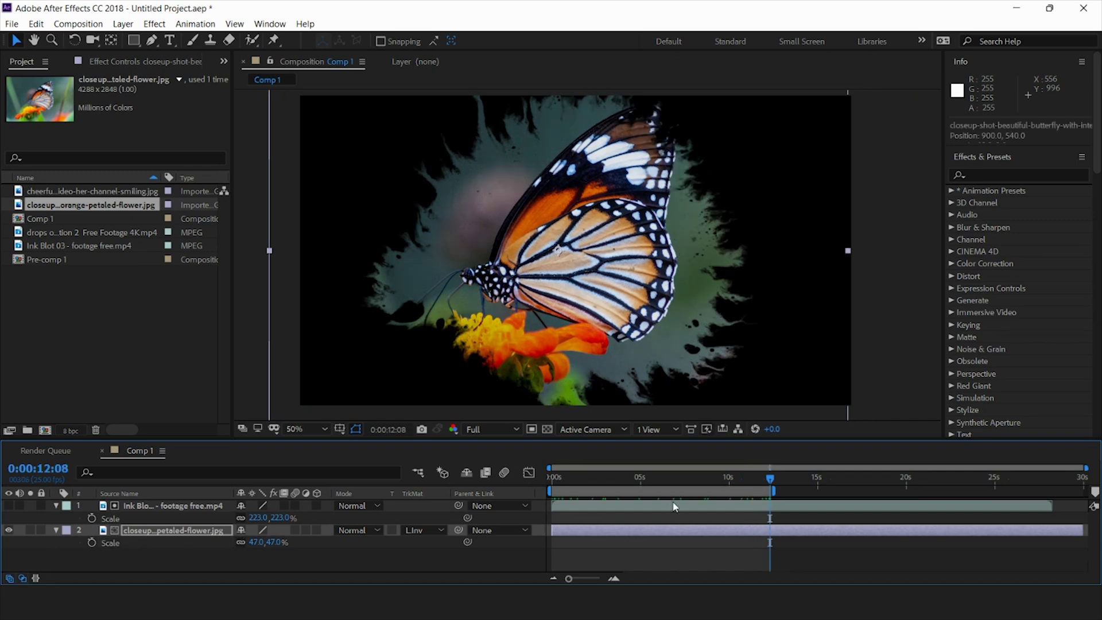
pyautogui.moveTo(673, 487); pyautogui.dragTo(463, 478)
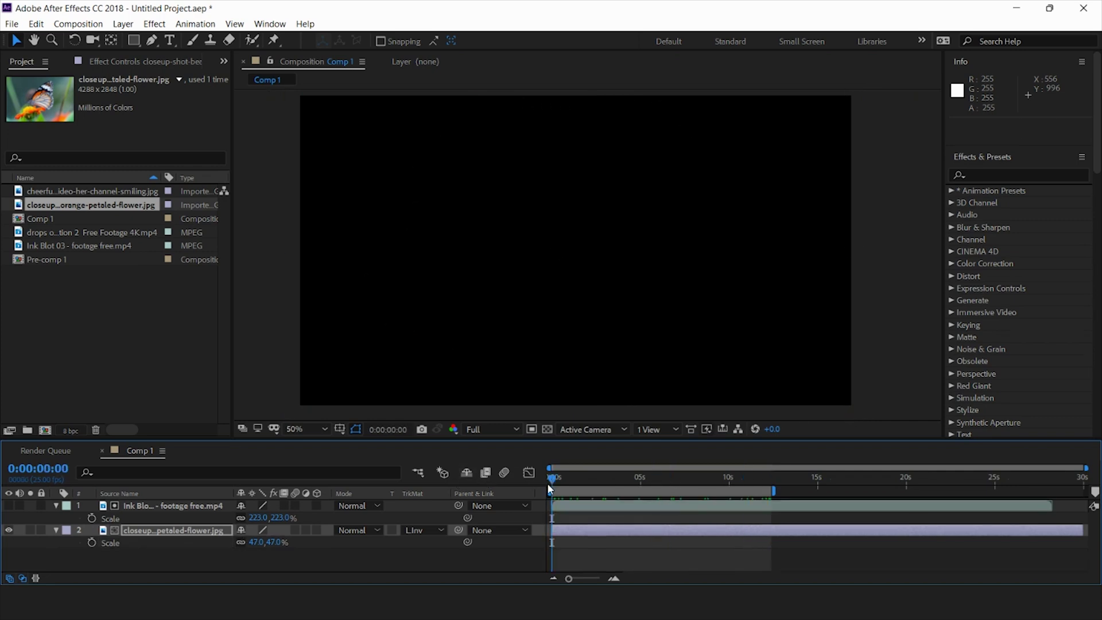
pyautogui.press('space')
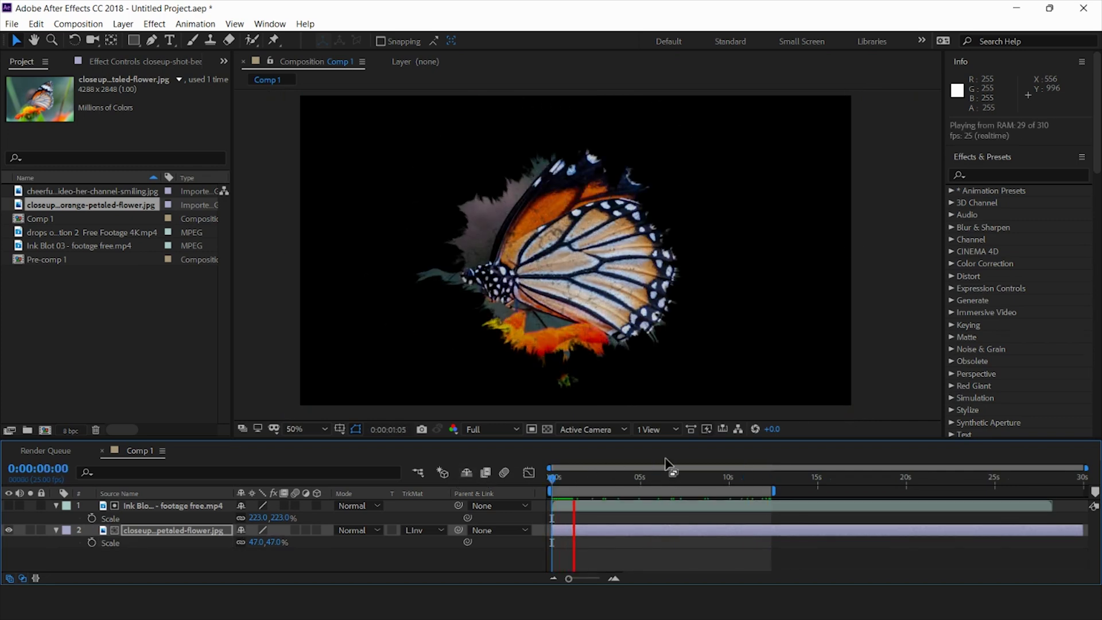
pyautogui.press('space')
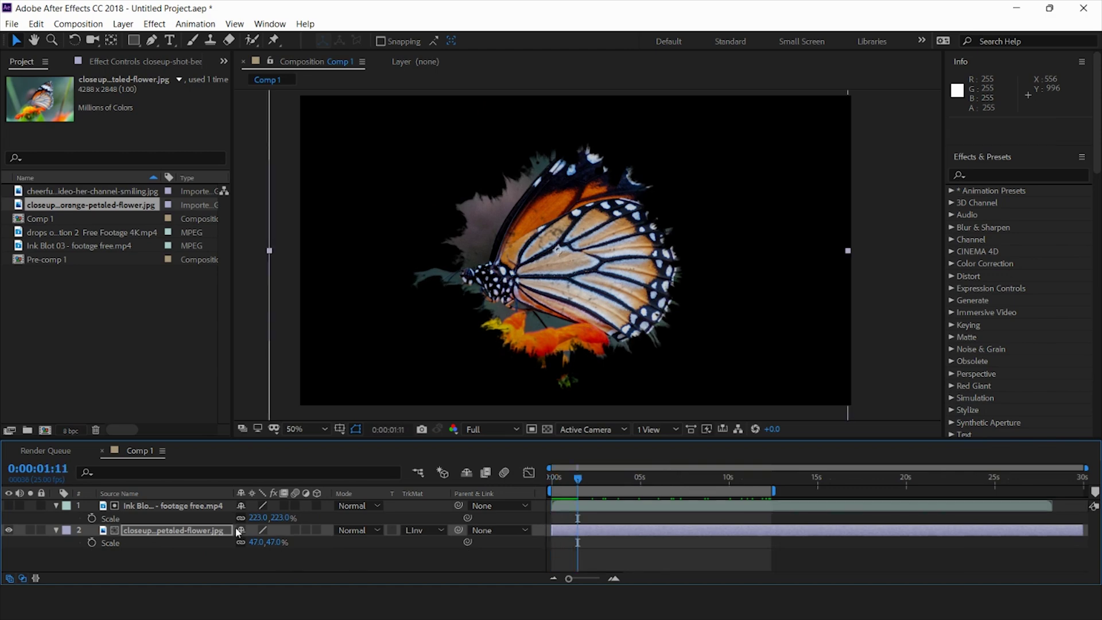
pyautogui.click(194, 506)
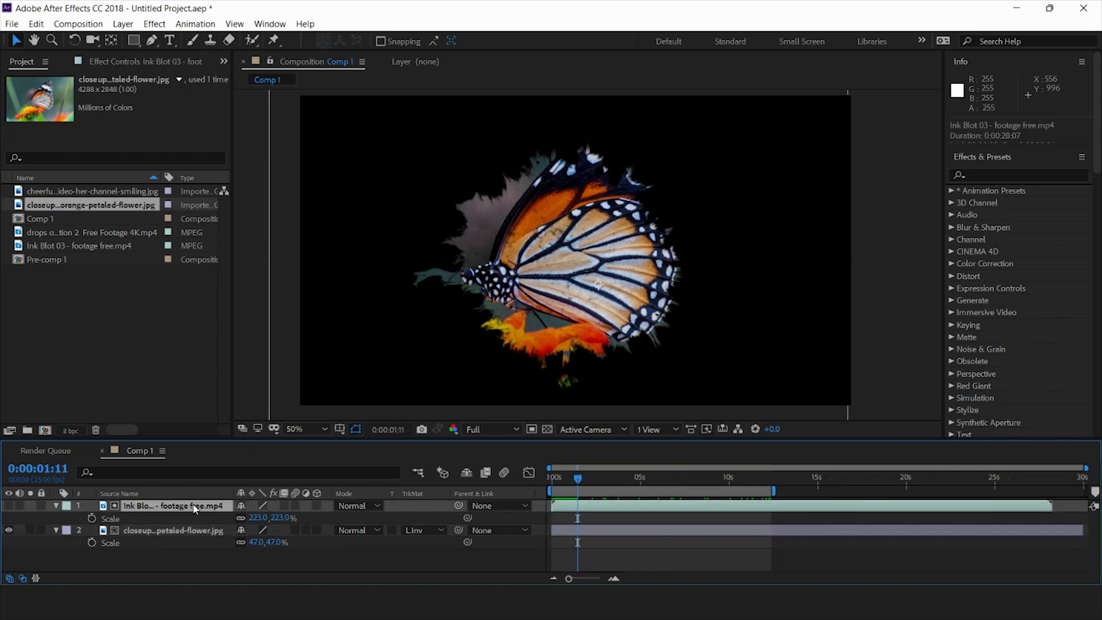
# Step: Set the Ink Blot 03 layer's Time Stretch factor to 50%
pyautogui.rightClick(193, 507)
pyautogui.moveTo(241, 216)
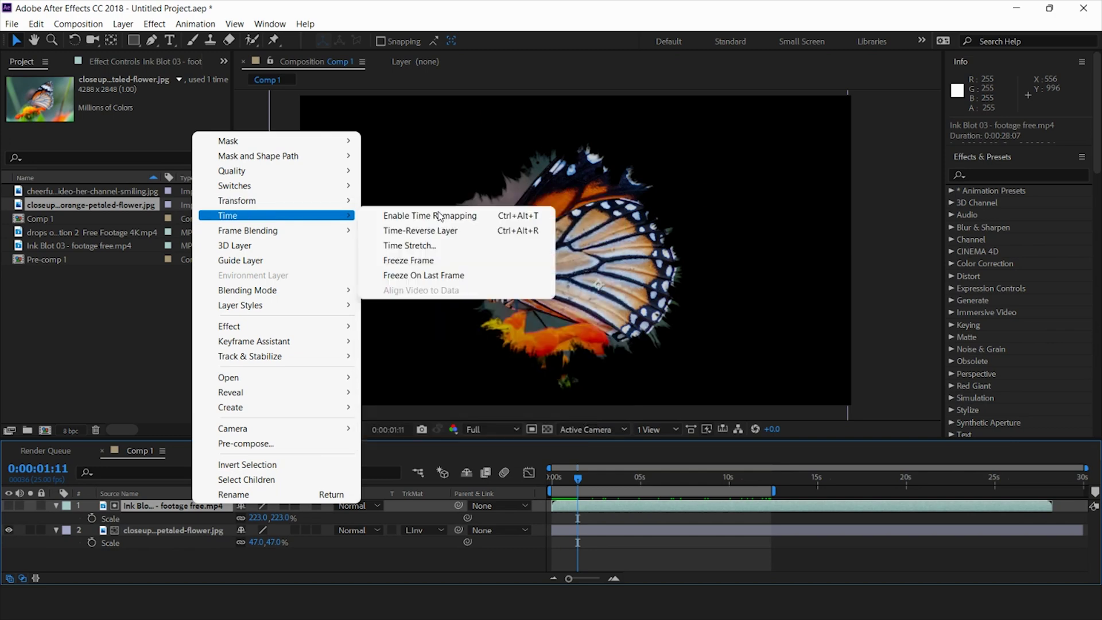
pyautogui.click(450, 246)
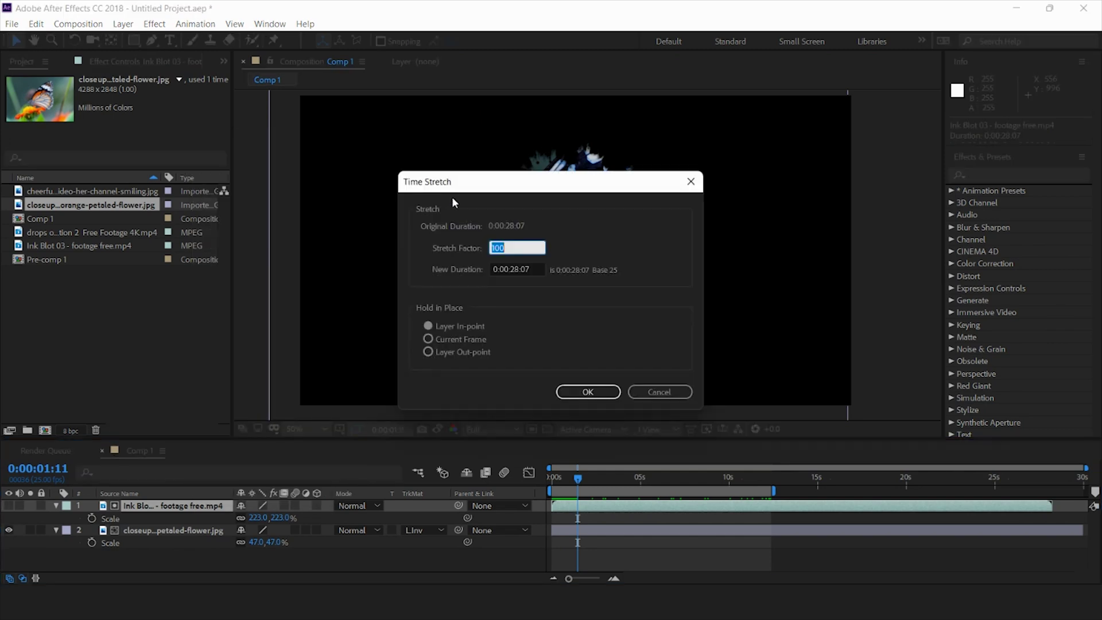
pyautogui.write('50')
pyautogui.press('Return')
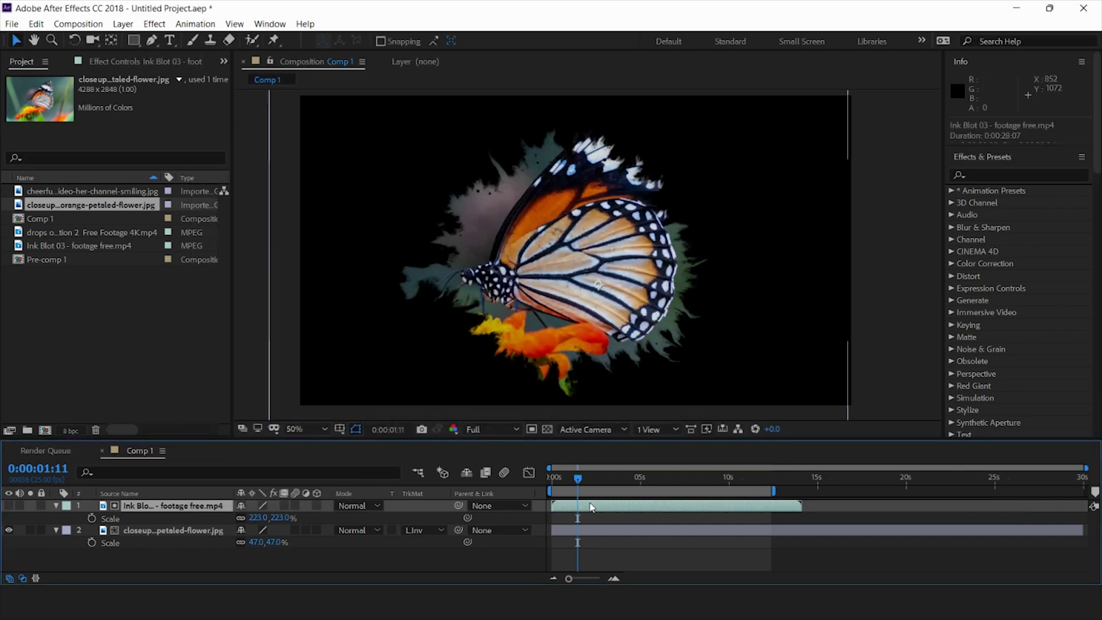
# Step: Preview the faster reveal, park at 0:00:07:06, and select both layers
pyautogui.moveTo(579, 478); pyautogui.dragTo(555, 463)
pyautogui.press('space')
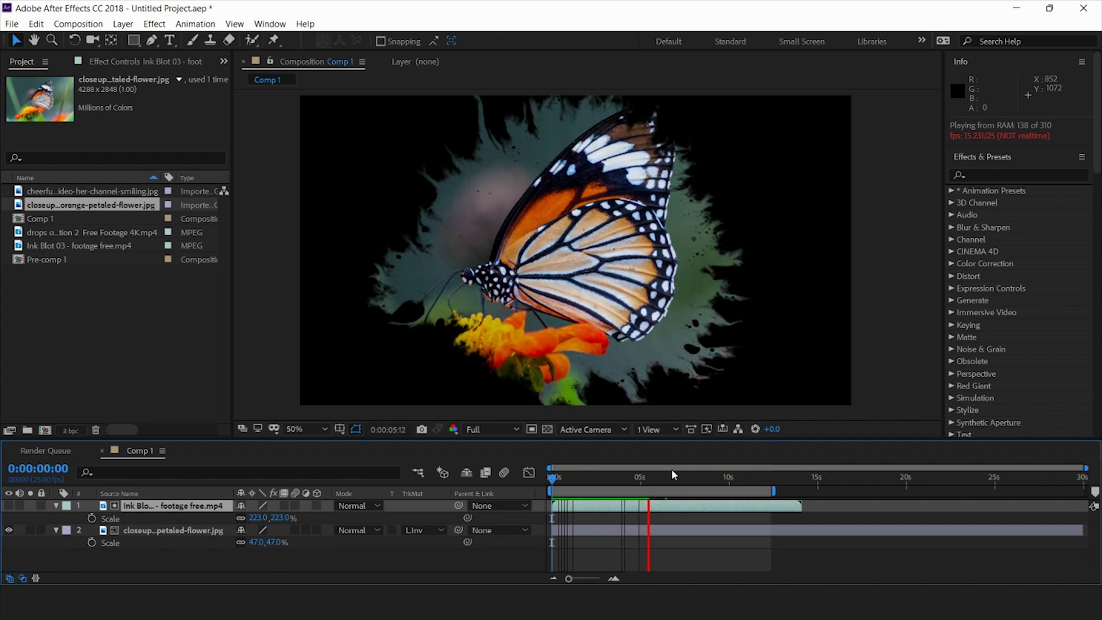
pyautogui.press('space')
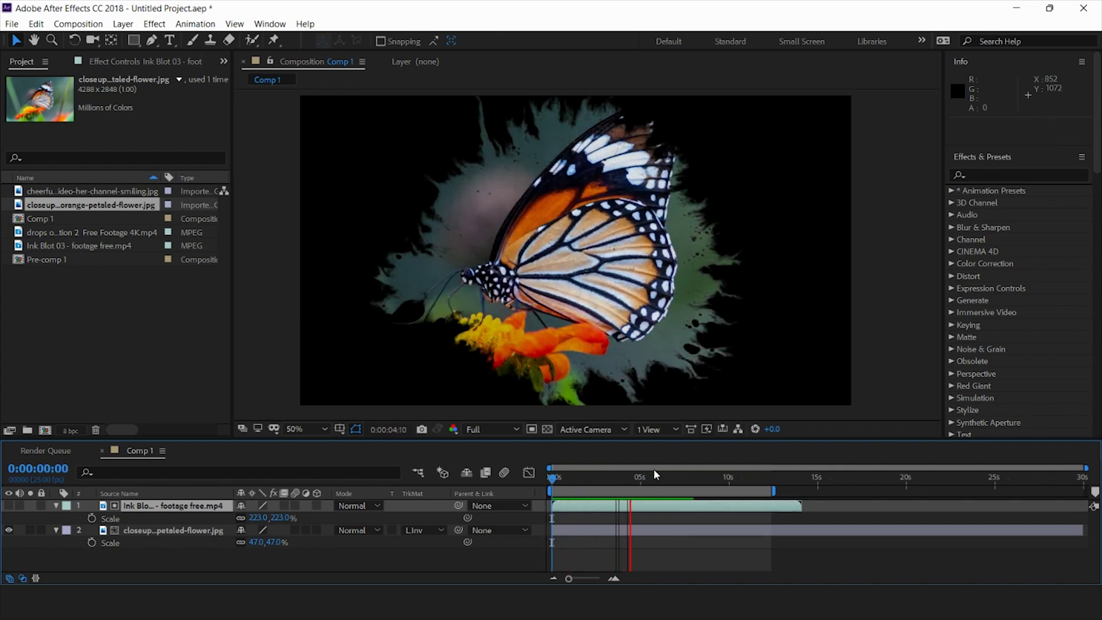
pyautogui.click(680, 478)
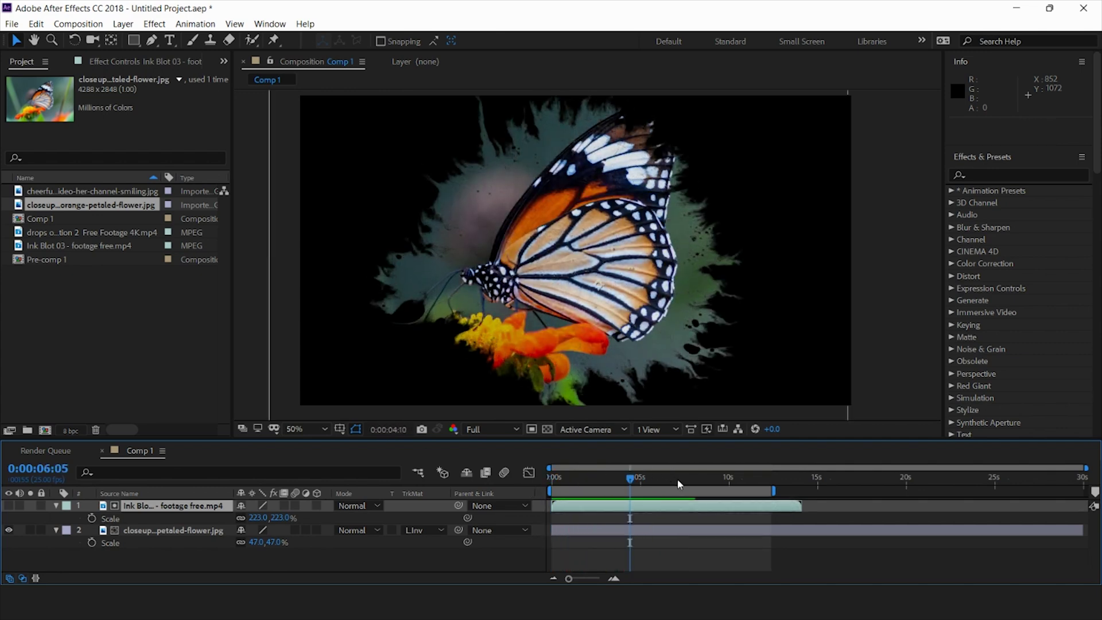
pyautogui.keyDown('shift'); pyautogui.click(161, 529); pyautogui.keyUp('shift')
# Step: Pre-compose the butterfly and ink blot layers into a new composition named 'Pre-comp 2'
pyautogui.click(123, 26)
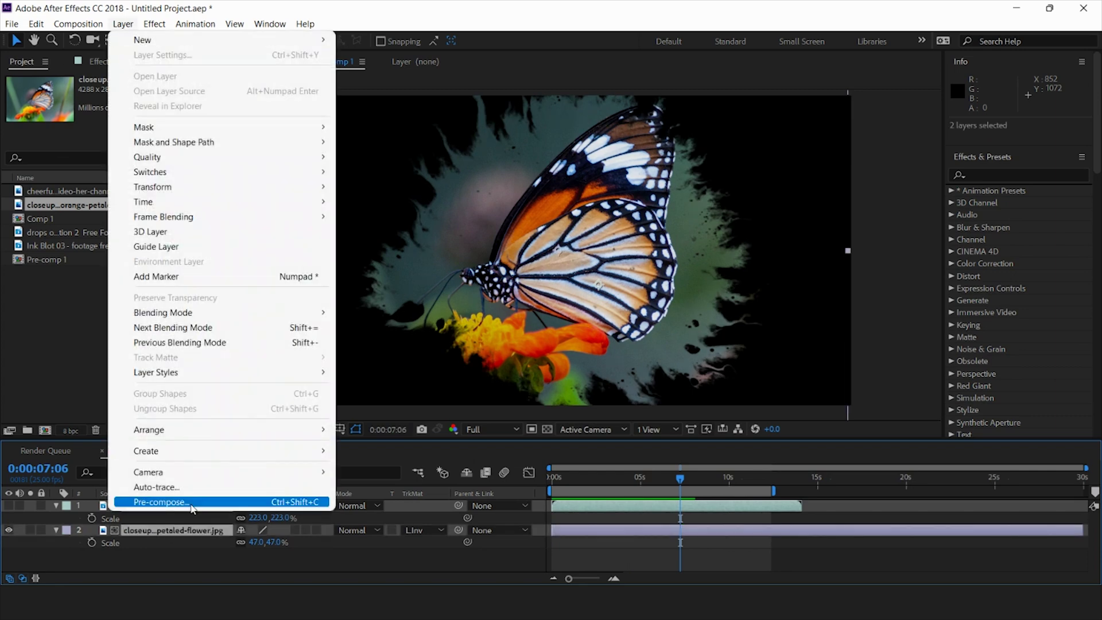
pyautogui.click(193, 506)
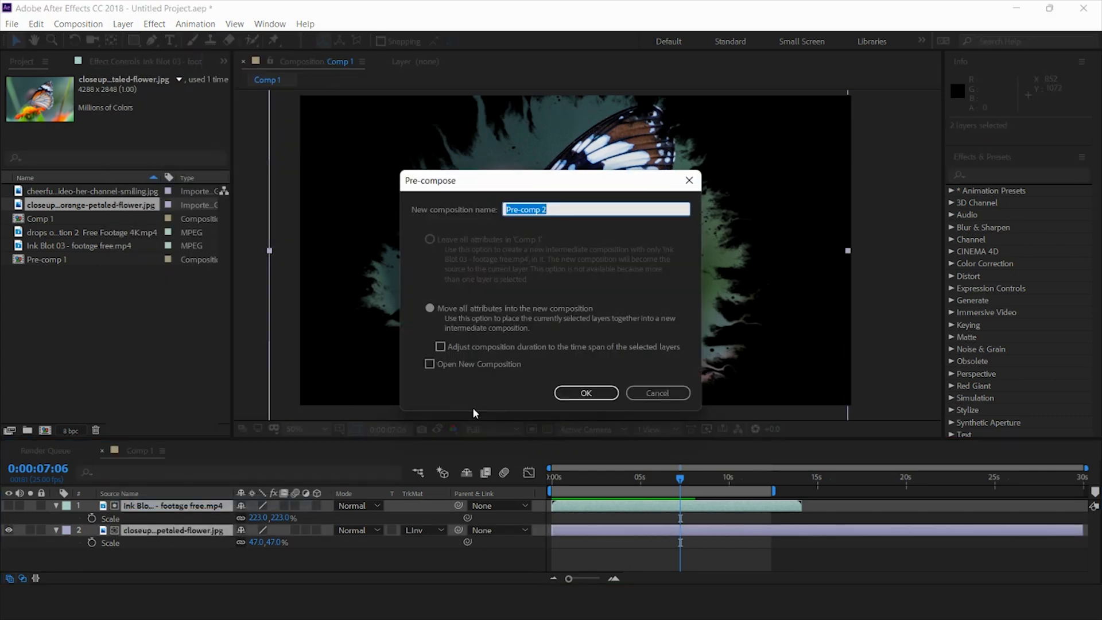
pyautogui.press('Return')
# Step: Delete the Pre-comp 2 layer from Comp 1, leaving the timeline empty
pyautogui.click(247, 556)
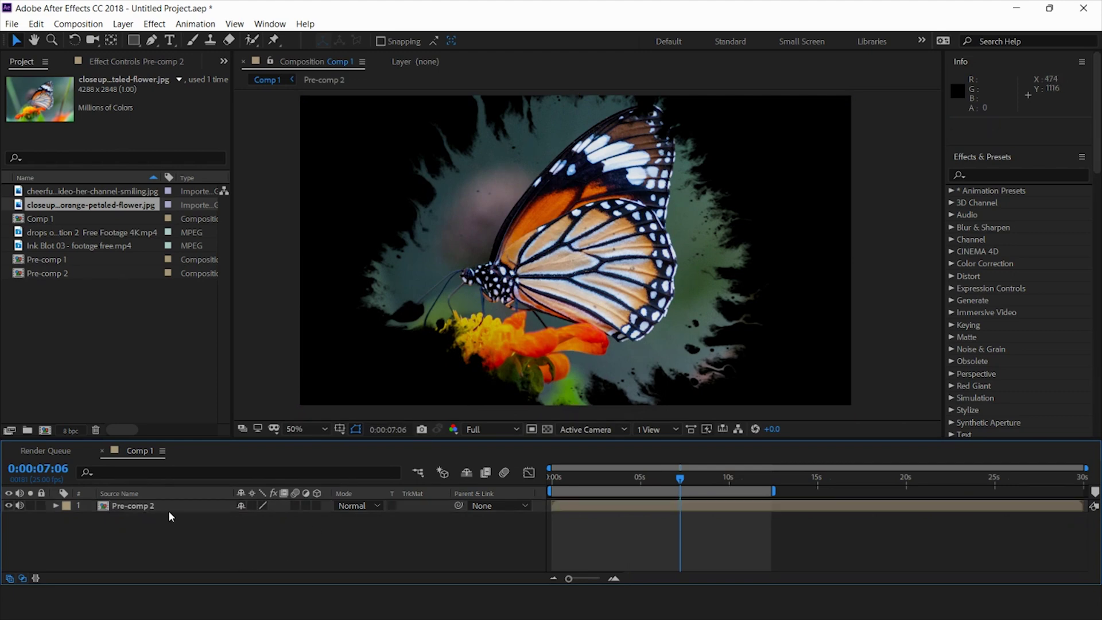
pyautogui.click(168, 506)
pyautogui.press('Delete')
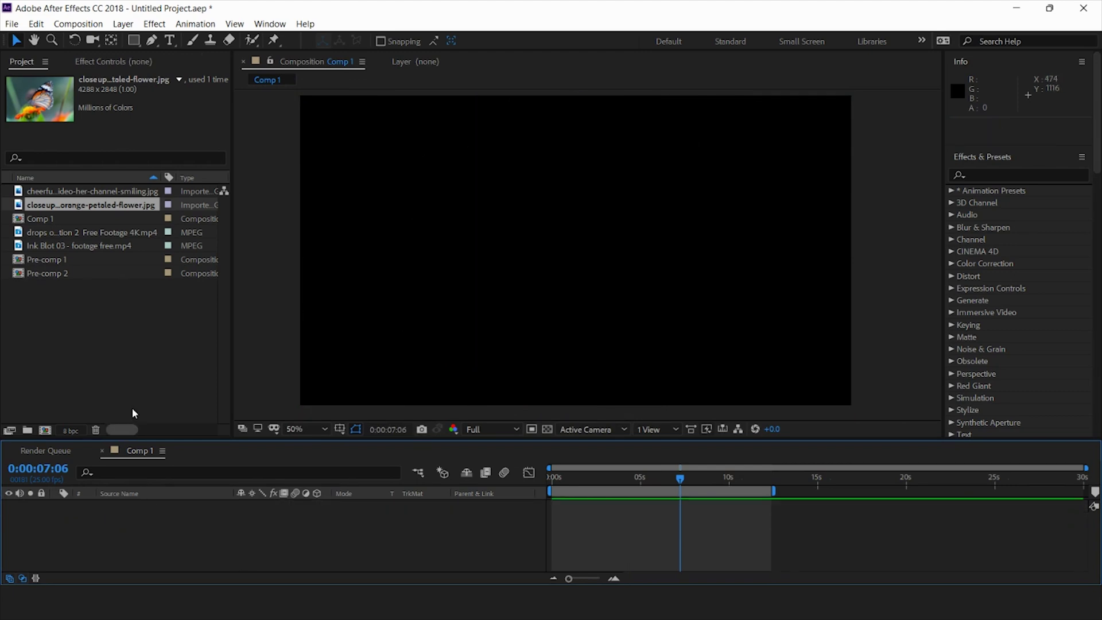
# Step: Minimize the After Effects window to reveal the source folder in File Explorer
pyautogui.click(116, 292)
pyautogui.rightClick(116, 292)
pyautogui.click(907, 6)
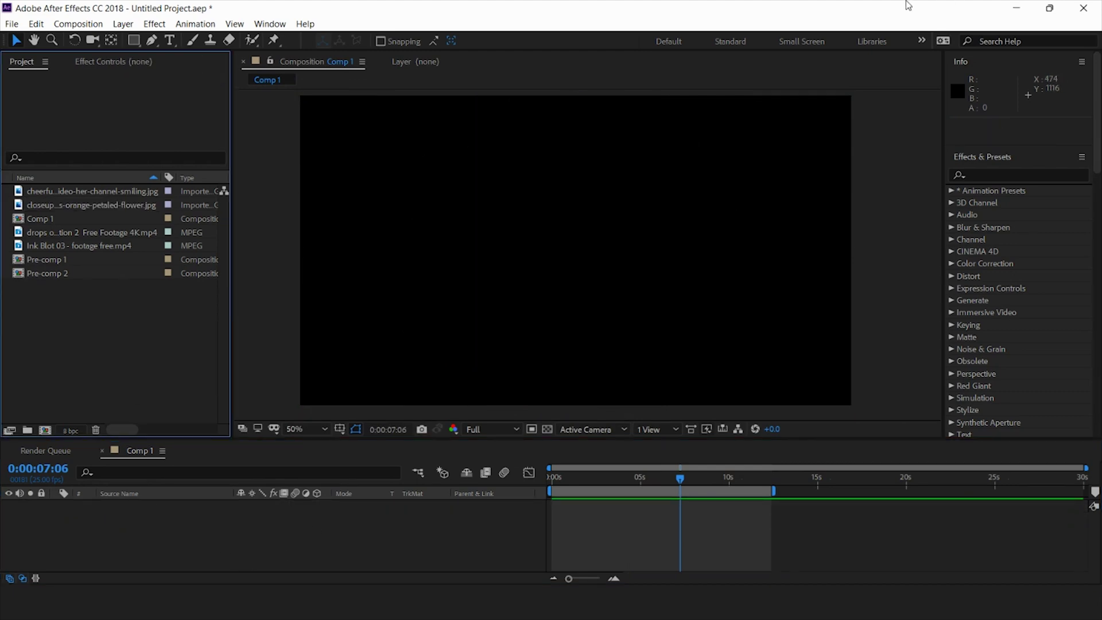
pyautogui.click(1049, 8)
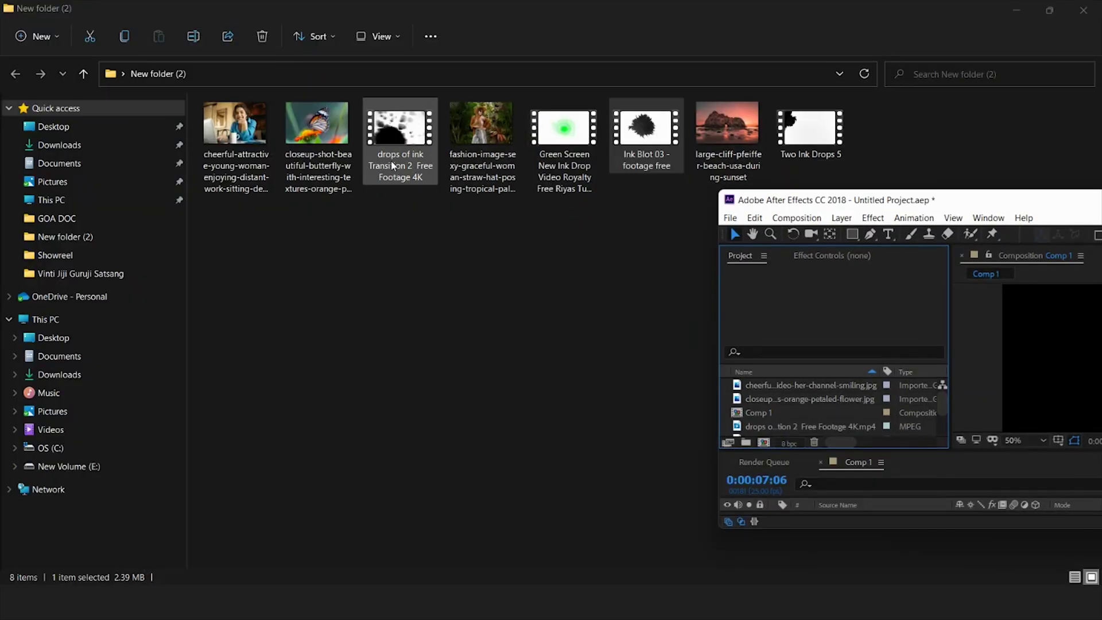
# Step: Drag the fashion palm-leaves photo from Explorer into the Project panel, then maximize After Effects again
pyautogui.click(465, 139)
pyautogui.moveTo(737, 294); pyautogui.dragTo(808, 413)
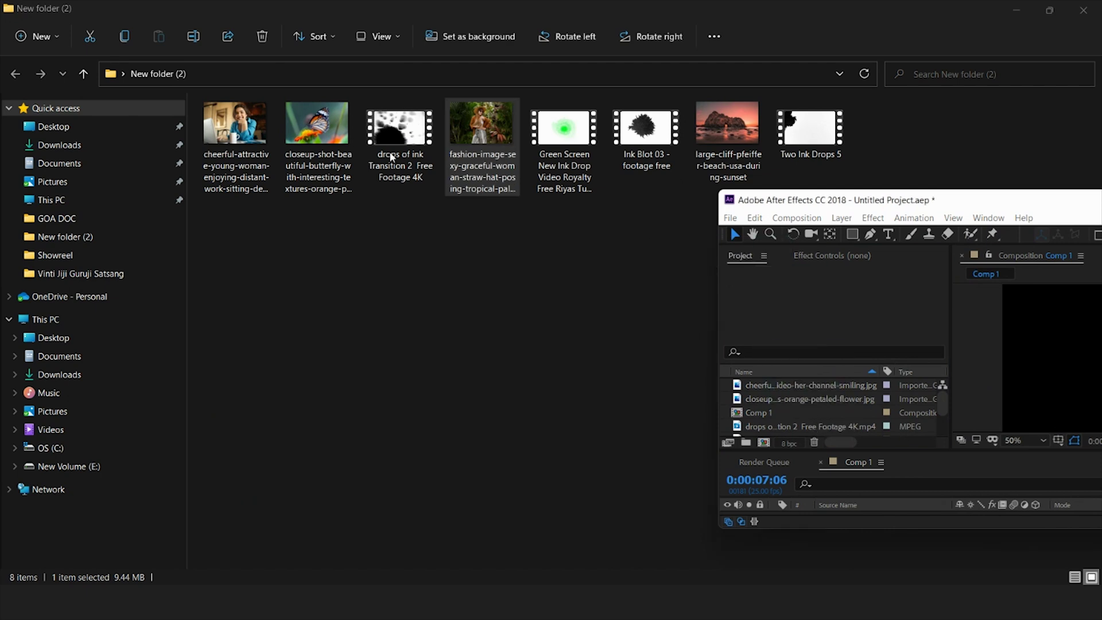
pyautogui.moveTo(388, 139)
pyautogui.mouseDown()
pyautogui.moveTo(749, 356)
pyautogui.moveTo(413, 189)
pyautogui.mouseUp()
pyautogui.hotkey('alt', 'Tab')
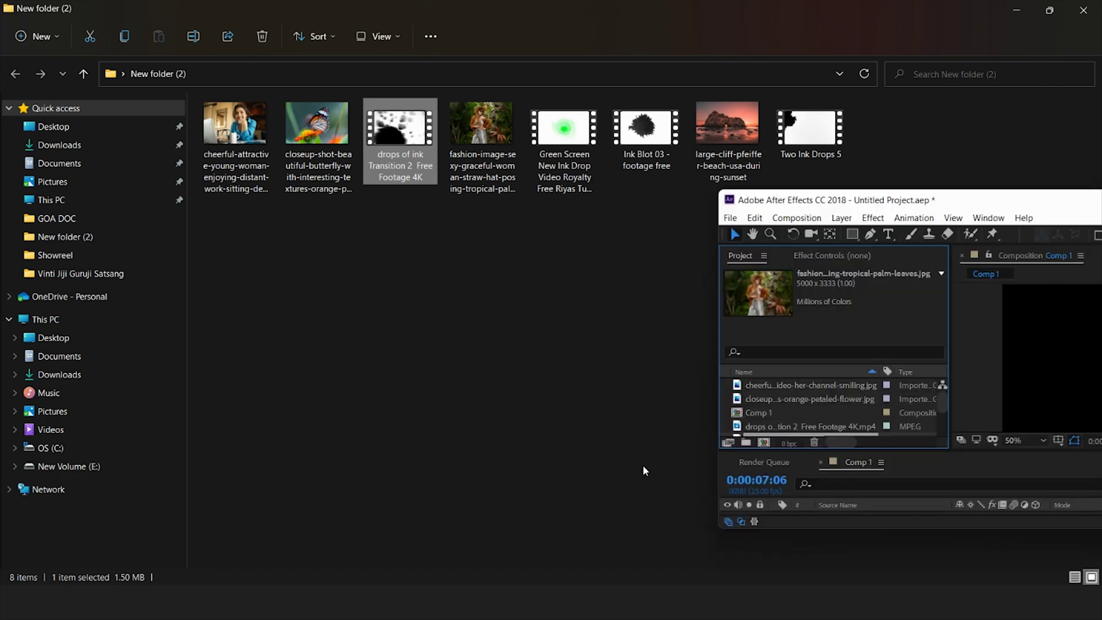
pyautogui.doubleClick(846, 201)
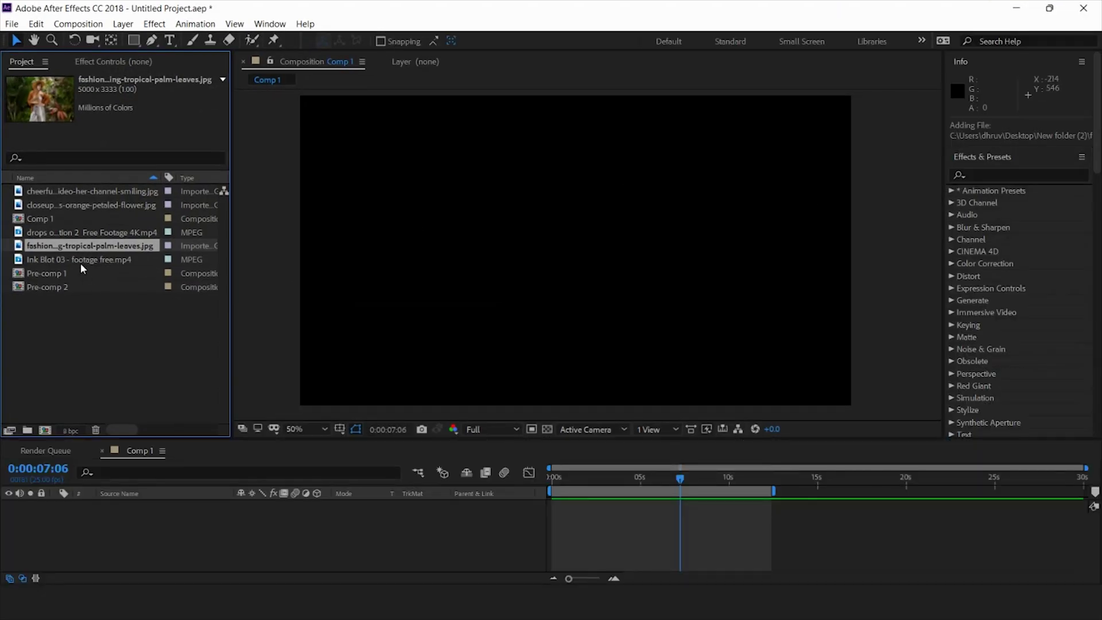
# Step: Add the fashion photo to Comp 1 with the drops of ink clip above, scaled to 217% and shifted up-right
pyautogui.moveTo(81, 249); pyautogui.dragTo(81, 493)
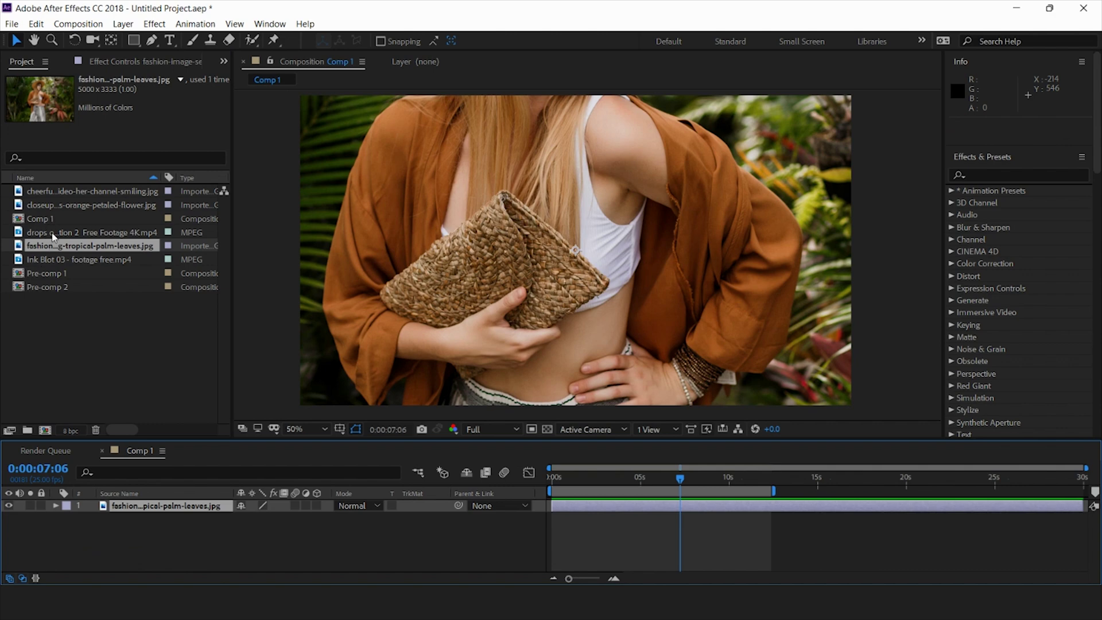
pyautogui.moveTo(53, 237)
pyautogui.mouseDown()
pyautogui.moveTo(92, 483)
pyautogui.moveTo(106, 511)
pyautogui.mouseUp()
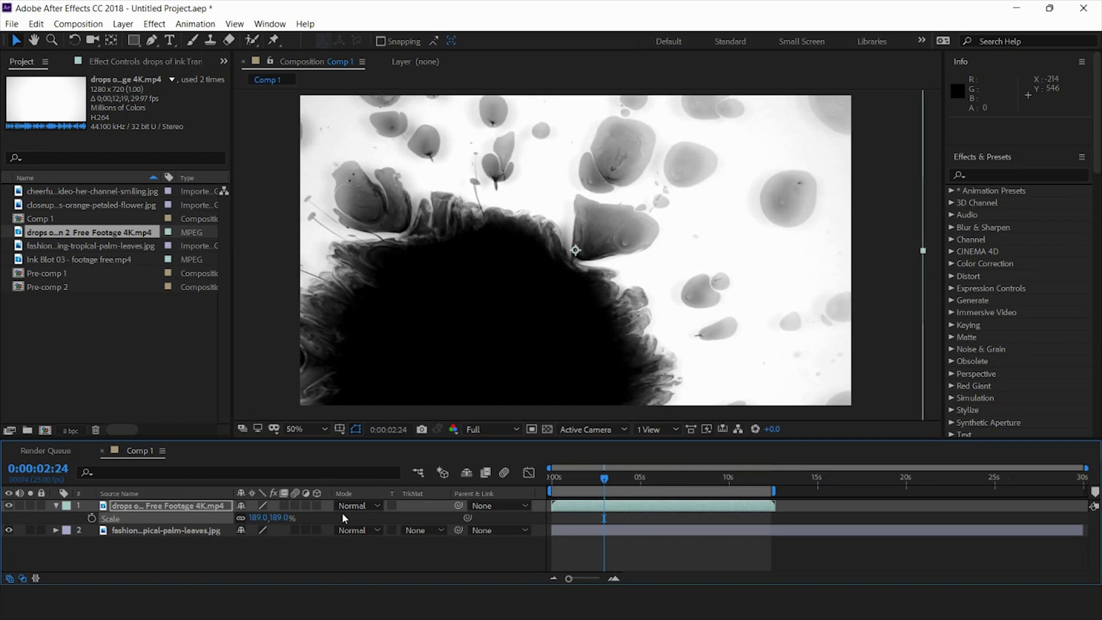
pyautogui.hotkey('shift', 'Right')
pyautogui.hotkey('shift', 'Right')
pyautogui.hotkey('shift', 'Right')
pyautogui.hotkey('shift', 'Right')
pyautogui.hotkey('shift', 'Right')
pyautogui.hotkey('shift', 'Right')
pyautogui.hotkey('shift', 'Right')
pyautogui.hotkey('shift', 'Right')
pyautogui.hotkey('shift', 'Right')
pyautogui.hotkey('shift', 'Right')
pyautogui.hotkey('shift', 'Right')
pyautogui.hotkey('shift', 'Right')
pyautogui.hotkey('shift', 'Right')
pyautogui.hotkey('shift', 'Right')
pyautogui.hotkey('shift', 'Right')
pyautogui.hotkey('shift', 'Right')
pyautogui.hotkey('shift', 'Right')
pyautogui.hotkey('shift', 'Right')
pyautogui.hotkey('shift', 'Right')
pyautogui.hotkey('shift', 'Right')
pyautogui.hotkey('shift', 'Up')
pyautogui.hotkey('shift', 'Up')
pyautogui.hotkey('shift', 'Up')
pyautogui.hotkey('shift', 'Up')
pyautogui.hotkey('shift', 'Up')
pyautogui.hotkey('shift', 'Up')
pyautogui.hotkey('shift', 'Up')
pyautogui.hotkey('shift', 'Up')
pyautogui.hotkey('shift', 'Up')
pyautogui.hotkey('shift', 'Up')
pyautogui.hotkey('shift', 'Up')
pyautogui.hotkey('shift', 'Up')
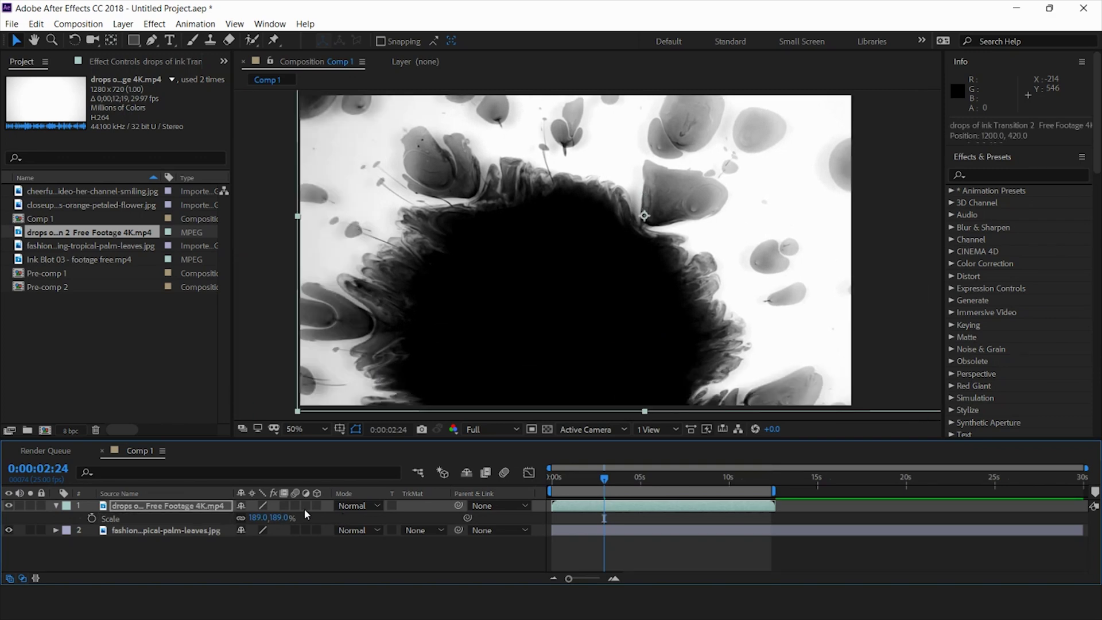
pyautogui.moveTo(289, 517); pyautogui.dragTo(304, 518)
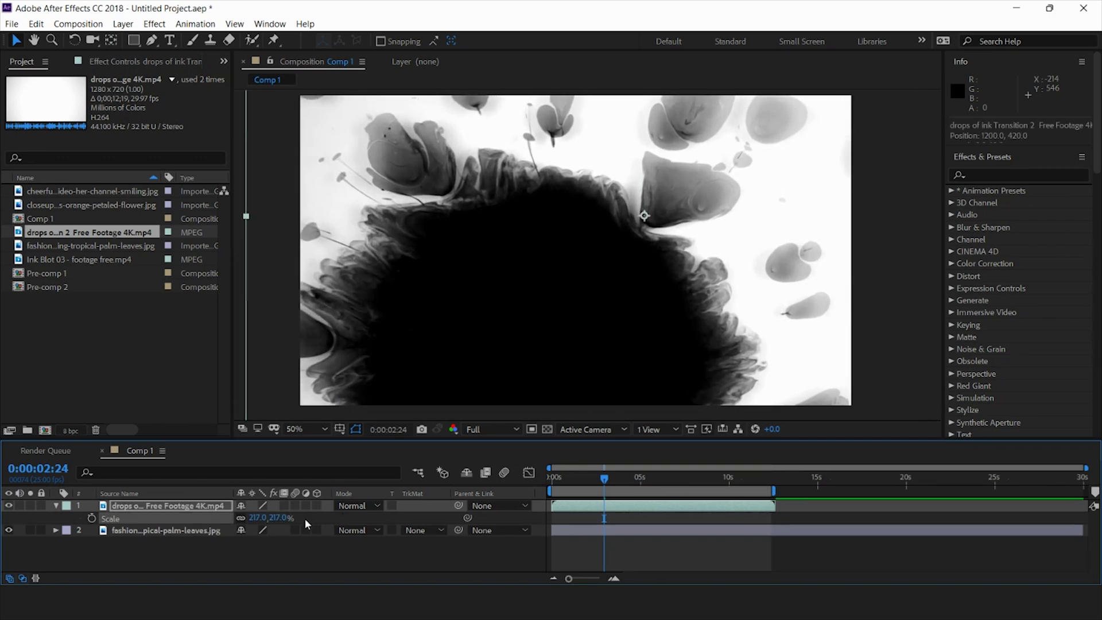
pyautogui.hotkey('shift', 'Right')
pyautogui.hotkey('shift', 'Right')
pyautogui.hotkey('shift', 'Right')
pyautogui.hotkey('shift', 'Right')
pyautogui.hotkey('shift', 'Right')
pyautogui.hotkey('shift', 'Right')
pyautogui.hotkey('shift', 'Right')
pyautogui.hotkey('shift', 'Right')
pyautogui.hotkey('shift', 'Right')
pyautogui.hotkey('shift', 'Right')
pyautogui.hotkey('shift', 'Right')
pyautogui.hotkey('shift', 'Right')
pyautogui.hotkey('shift', 'Right')
pyautogui.hotkey('shift', 'Right')
pyautogui.hotkey('shift', 'Right')
pyautogui.hotkey('shift', 'Right')
pyautogui.hotkey('shift', 'Right')
pyautogui.hotkey('shift', 'Right')
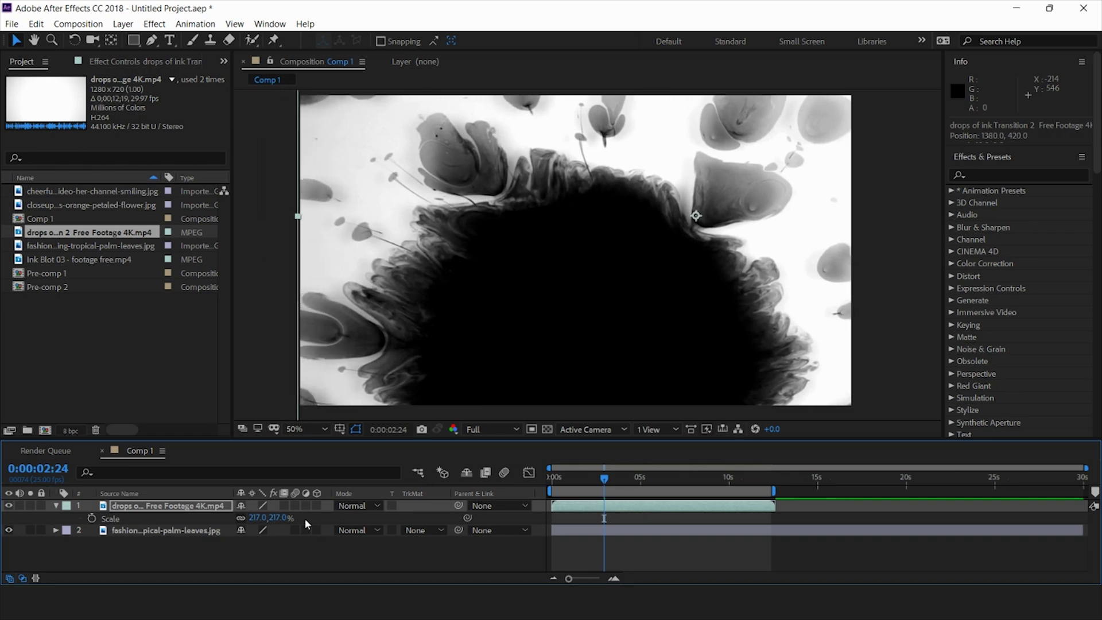
pyautogui.hotkey('shift', 'Up')
pyautogui.hotkey('shift', 'Up')
pyautogui.hotkey('shift', 'Up')
pyautogui.hotkey('shift', 'Up')
pyautogui.hotkey('shift', 'Up')
pyautogui.hotkey('shift', 'Up')
pyautogui.hotkey('shift', 'Up')
pyautogui.hotkey('shift', 'Up')
pyautogui.hotkey('shift', 'Up')
pyautogui.hotkey('shift', 'Up')
pyautogui.hotkey('shift', 'Up')
pyautogui.hotkey('shift', 'Up')
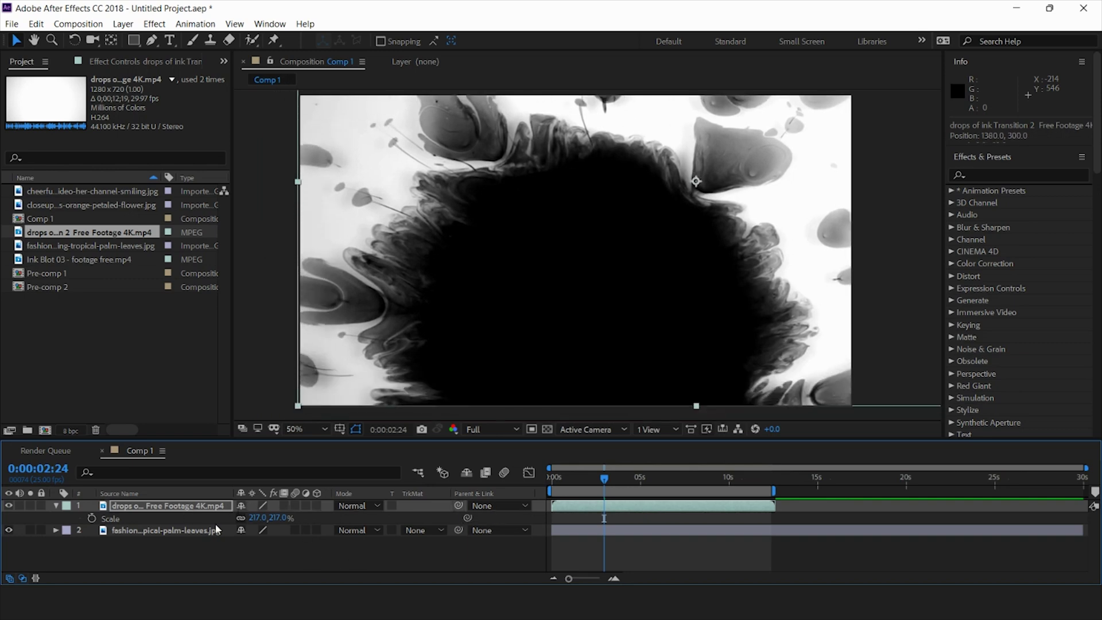
# Step: Set the fashion photo's track matte to Luma Inverted Matte and scale the photo to 38%
pyautogui.click(425, 527)
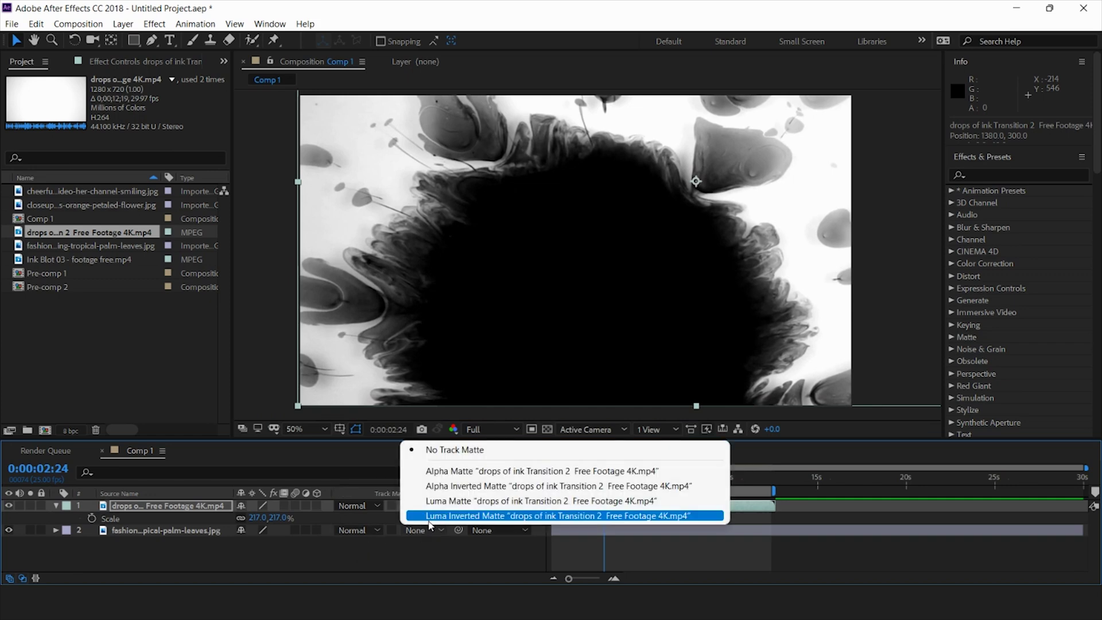
pyautogui.click(429, 515)
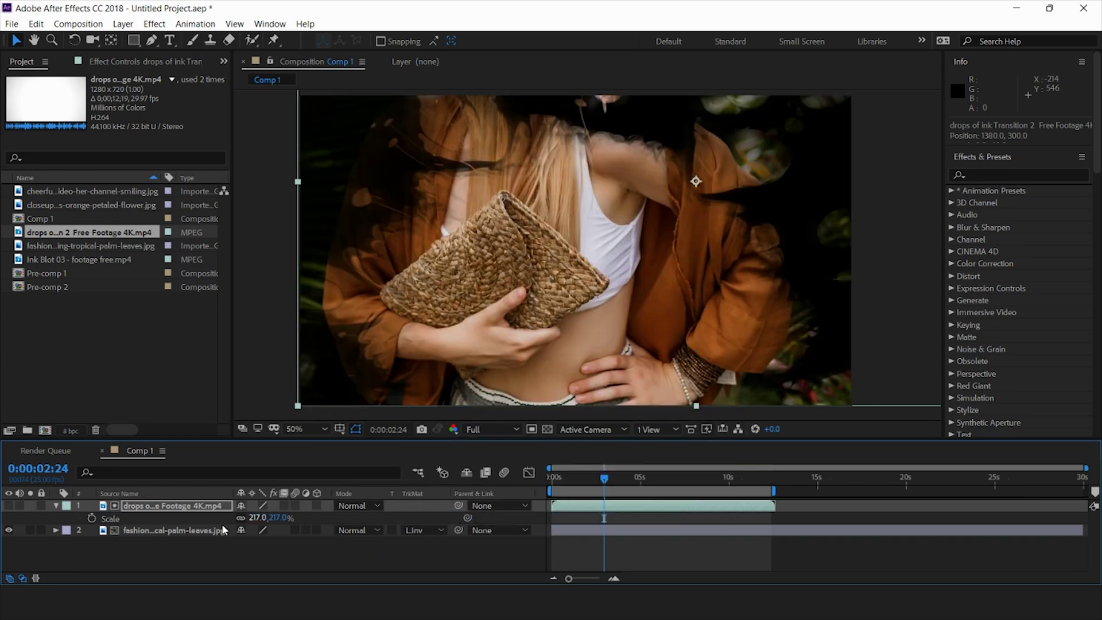
pyautogui.click(190, 531)
pyautogui.press('s')
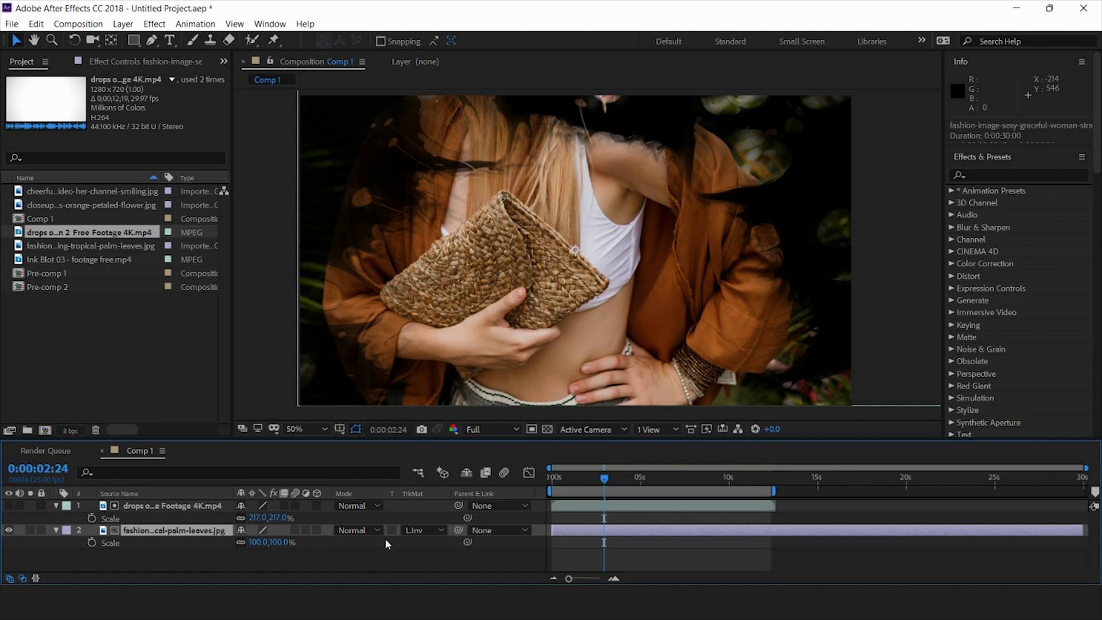
pyautogui.moveTo(642, 485); pyautogui.dragTo(611, 473)
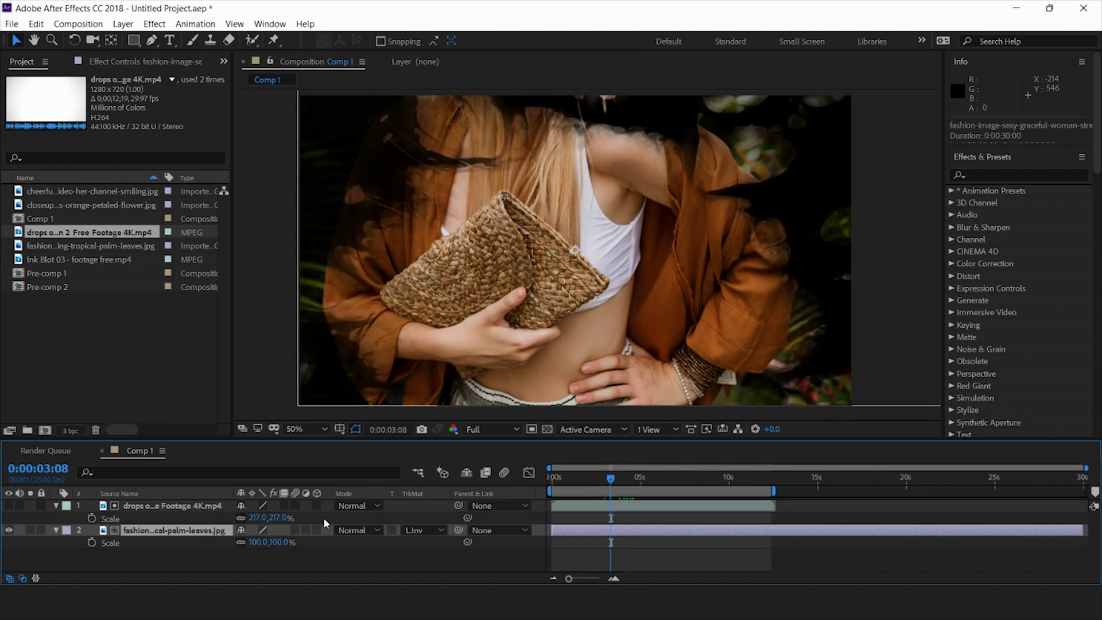
pyautogui.moveTo(285, 547); pyautogui.dragTo(233, 540)
pyautogui.moveTo(568, 476)
pyautogui.mouseDown()
pyautogui.moveTo(749, 478)
pyautogui.moveTo(552, 477)
pyautogui.mouseUp()
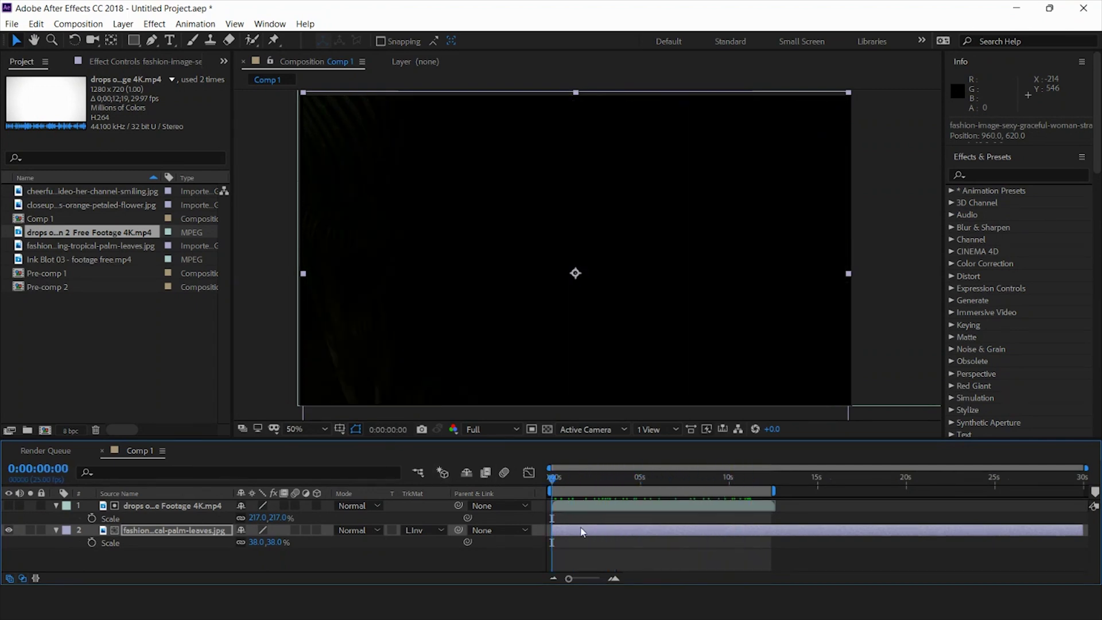
# Step: Time-stretch the drops of ink layer with a stretch factor of 50%
pyautogui.click(579, 507)
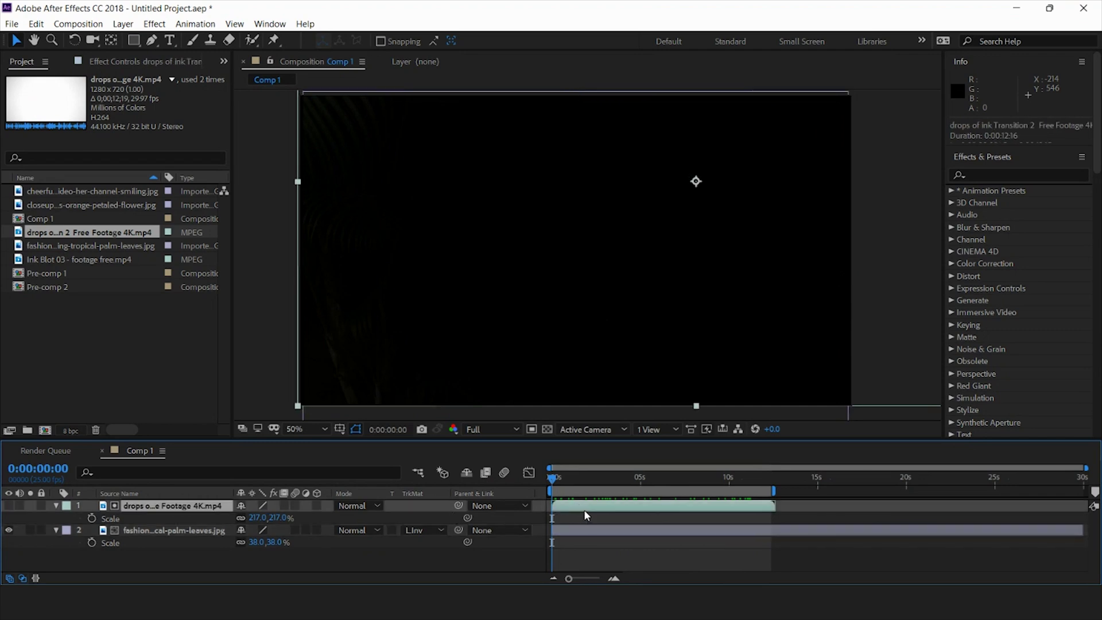
pyautogui.rightClick(570, 509)
pyautogui.moveTo(617, 224)
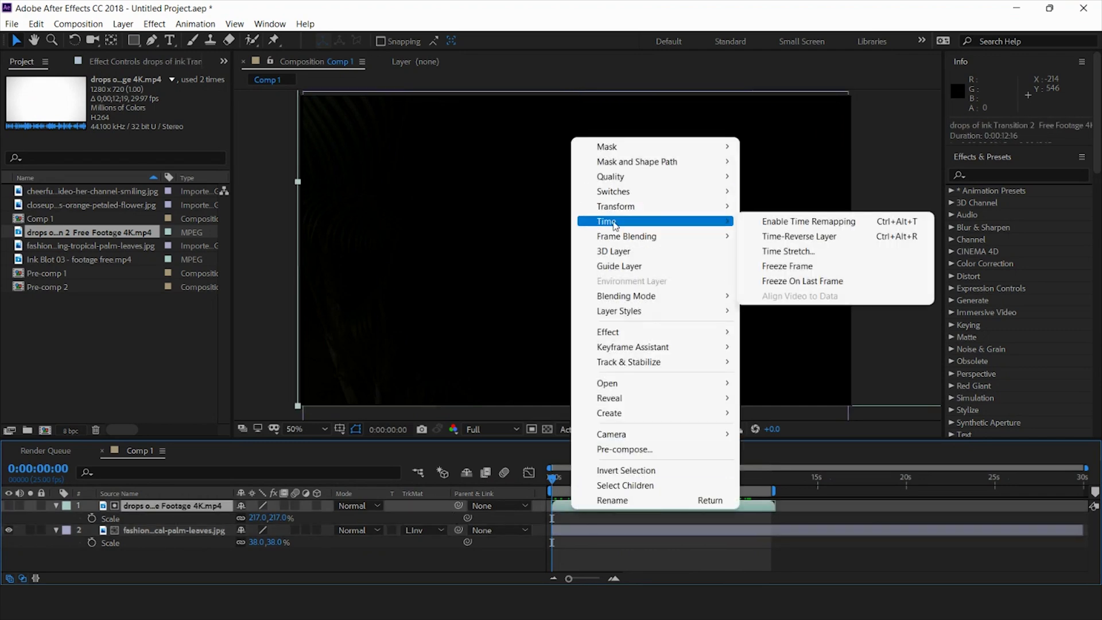
pyautogui.click(762, 252)
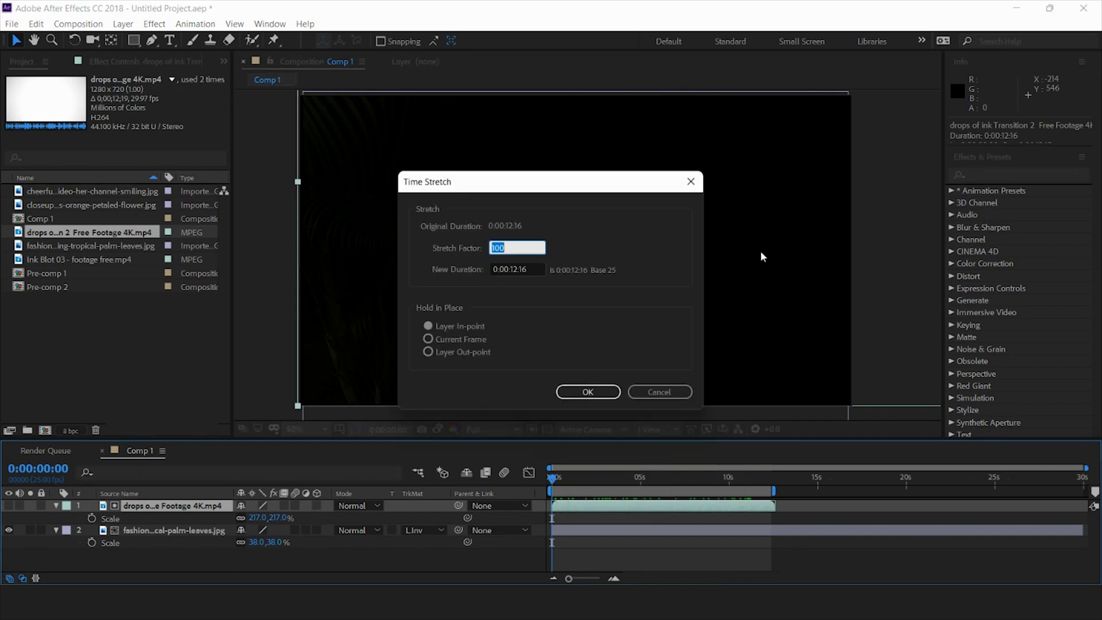
pyautogui.write('50')
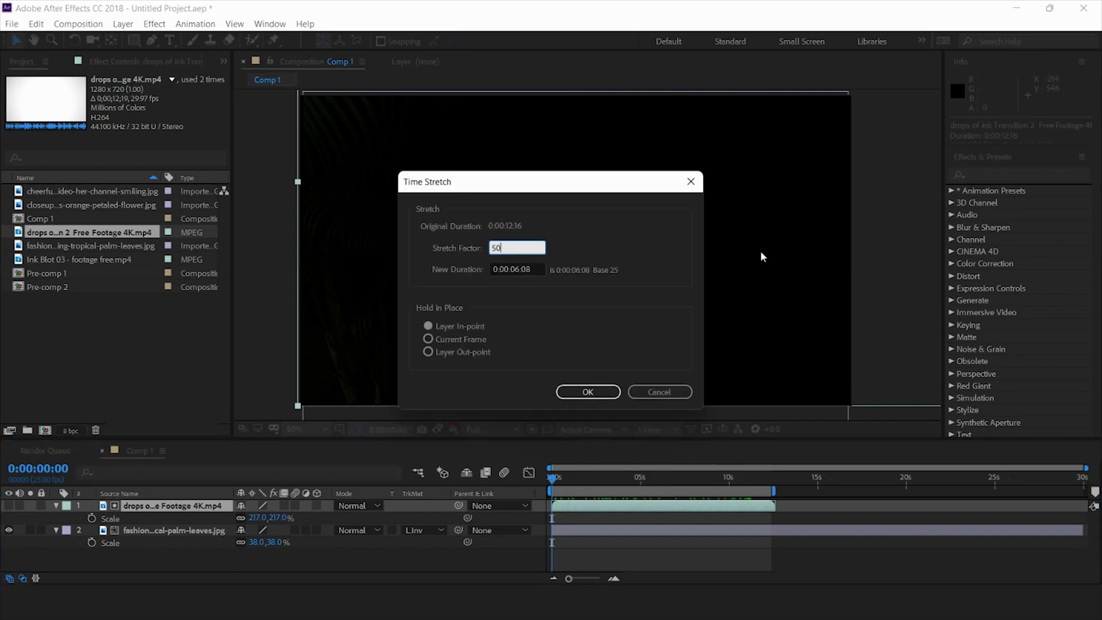
pyautogui.press('Return')
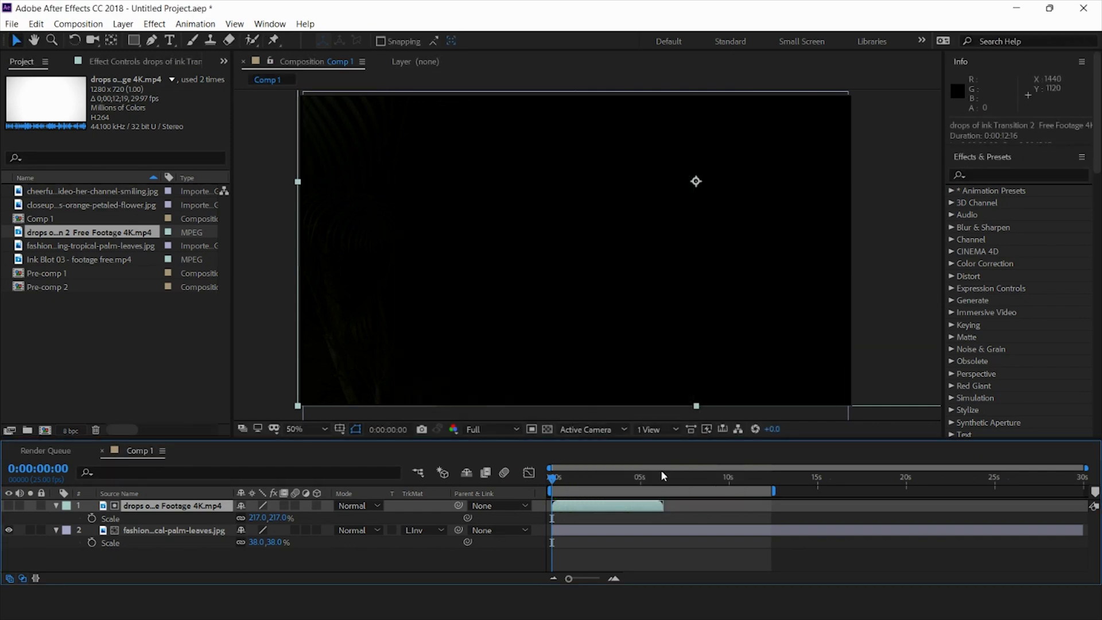
# Step: Split the palm-leaves photo layer at 6:03 and delete the tail
pyautogui.click(659, 478)
pyautogui.click(677, 529)
pyautogui.hotkey('ctrl', 'shift', 'd')
pyautogui.press('Delete')
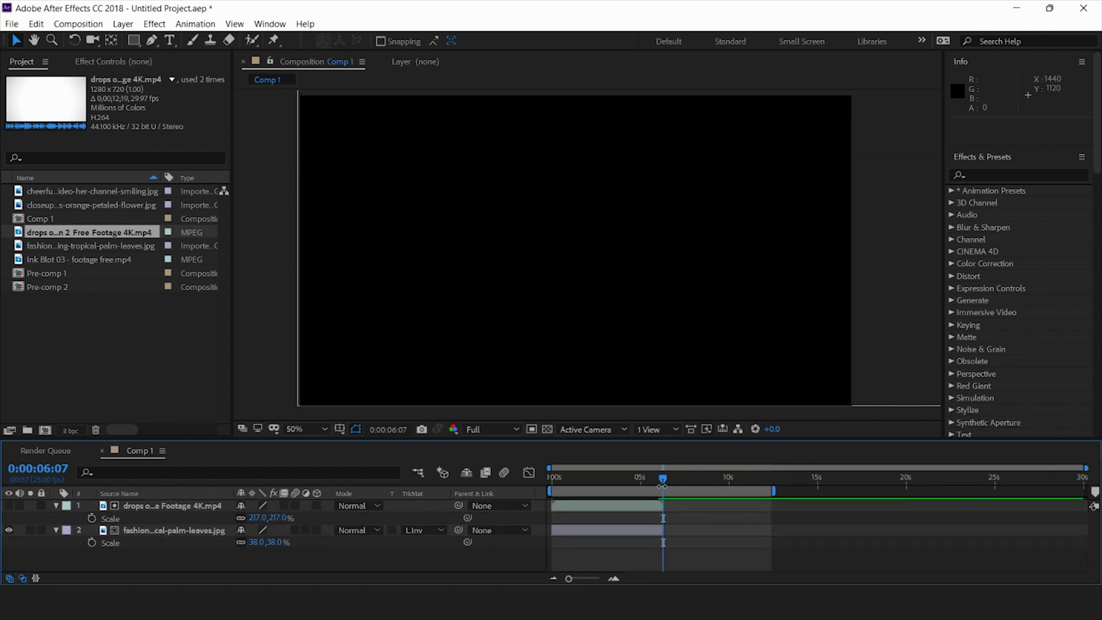
# Step: Preview the ink-blot reveal from the start, then select both the ink and photo layers
pyautogui.click(553, 478)
pyautogui.press('space')
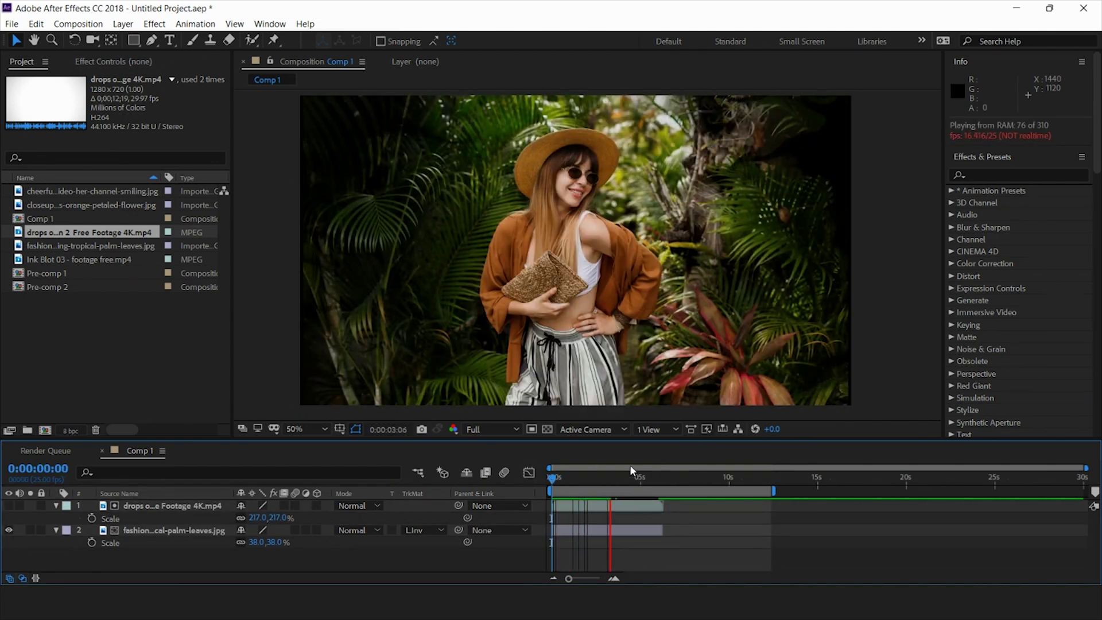
pyautogui.press('space')
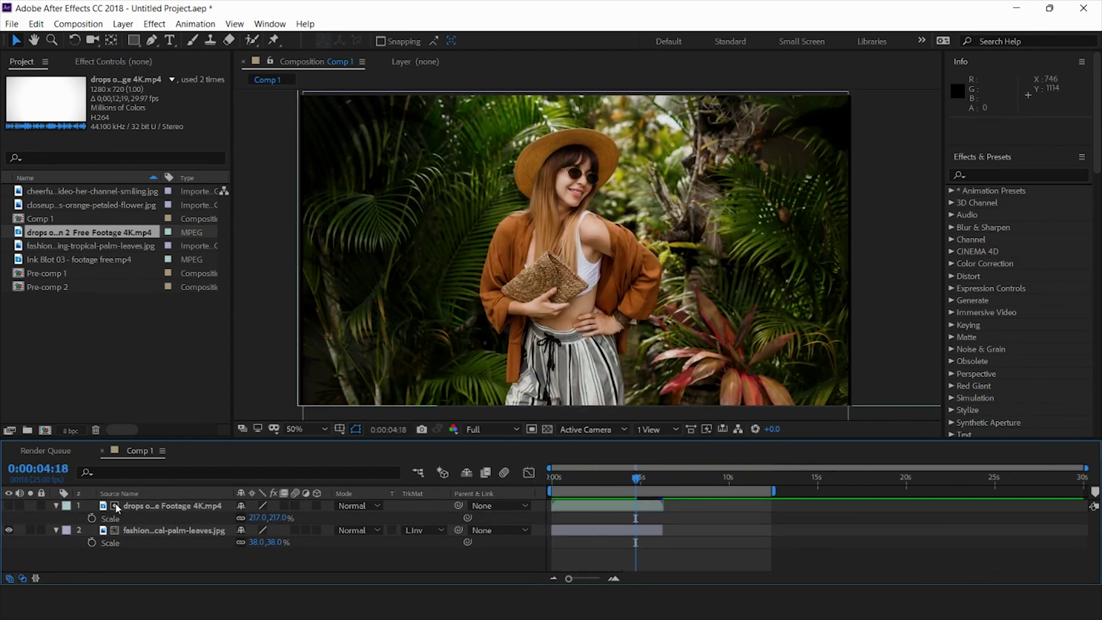
pyautogui.click(138, 506)
pyautogui.keyDown('shift'); pyautogui.click(137, 530); pyautogui.keyUp('shift')
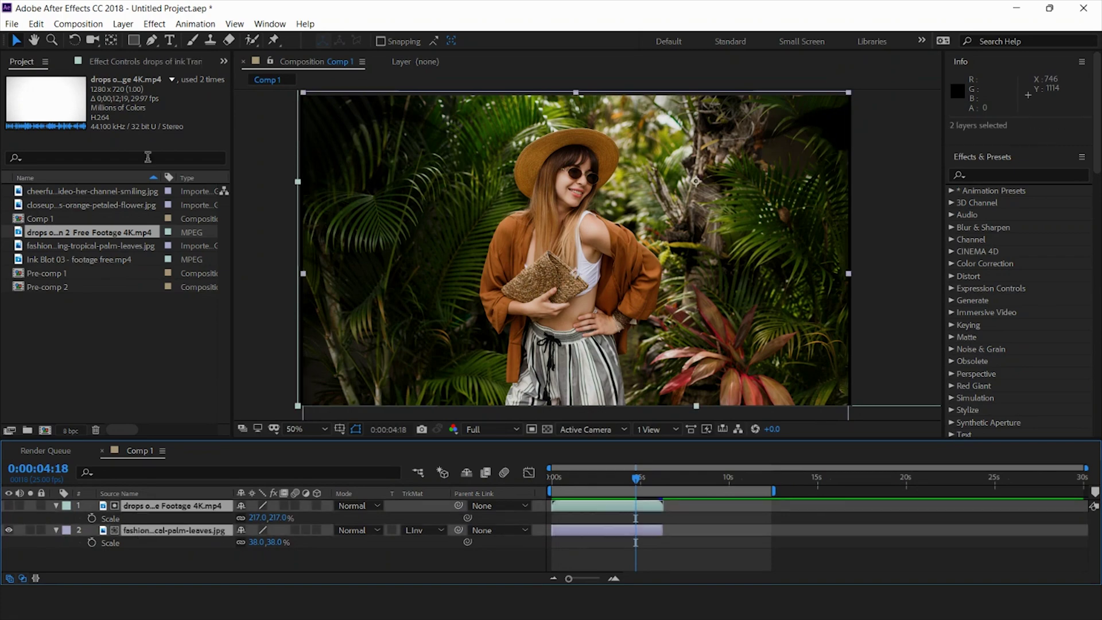
# Step: Pre-compose the ink and palm-leaves layers as Pre-comp 3 and start it near 13 seconds
pyautogui.click(123, 23)
pyautogui.click(138, 499)
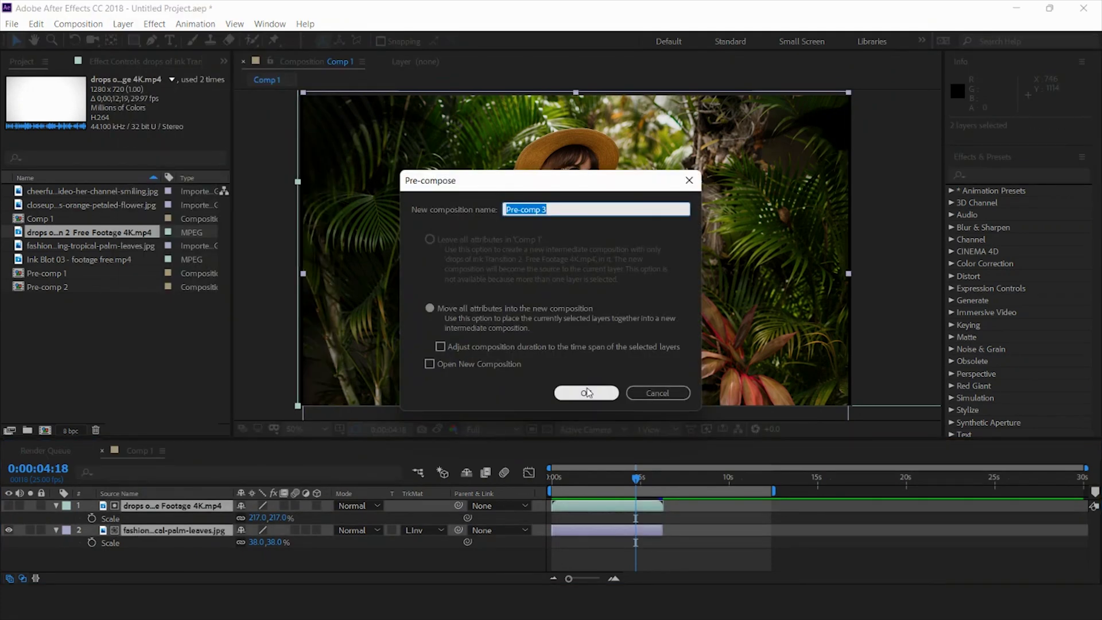
pyautogui.click(586, 392)
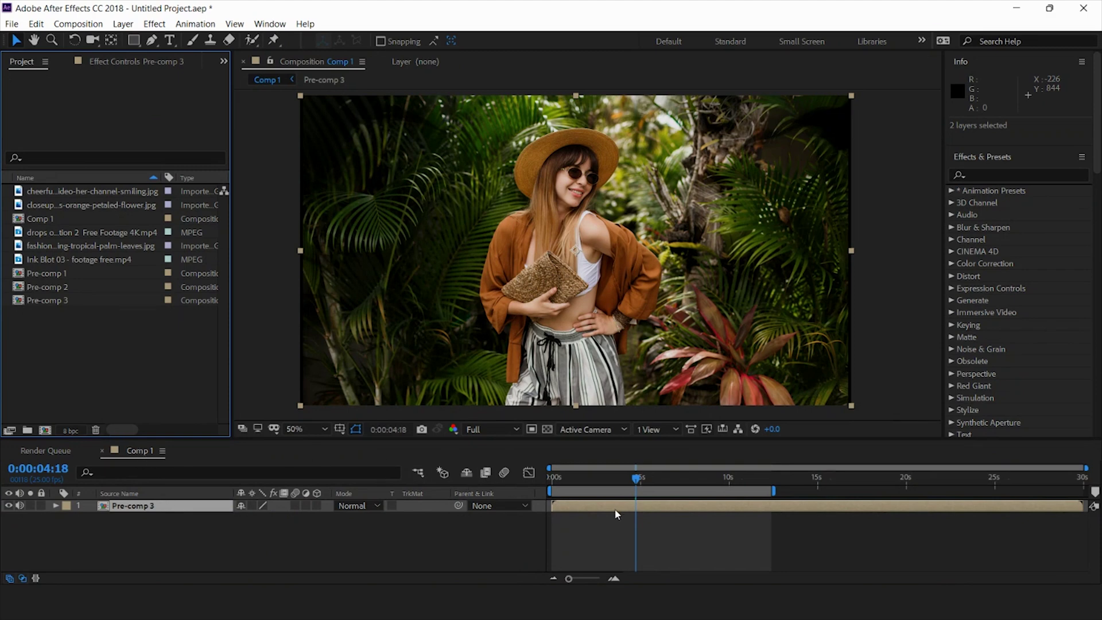
pyautogui.moveTo(616, 514); pyautogui.dragTo(847, 508)
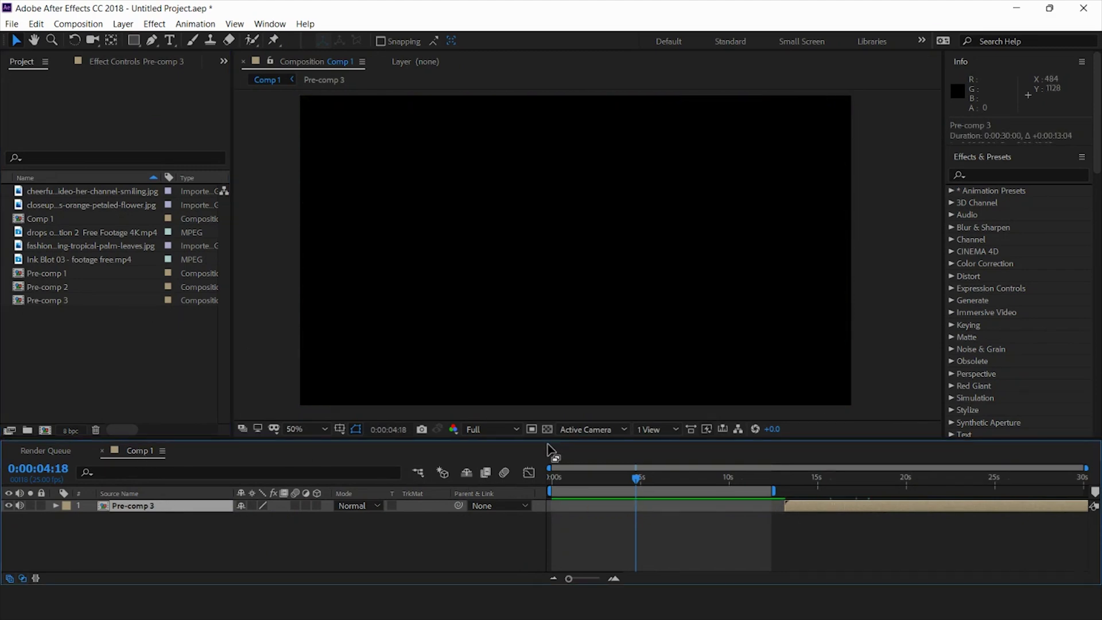
pyautogui.click(550, 492)
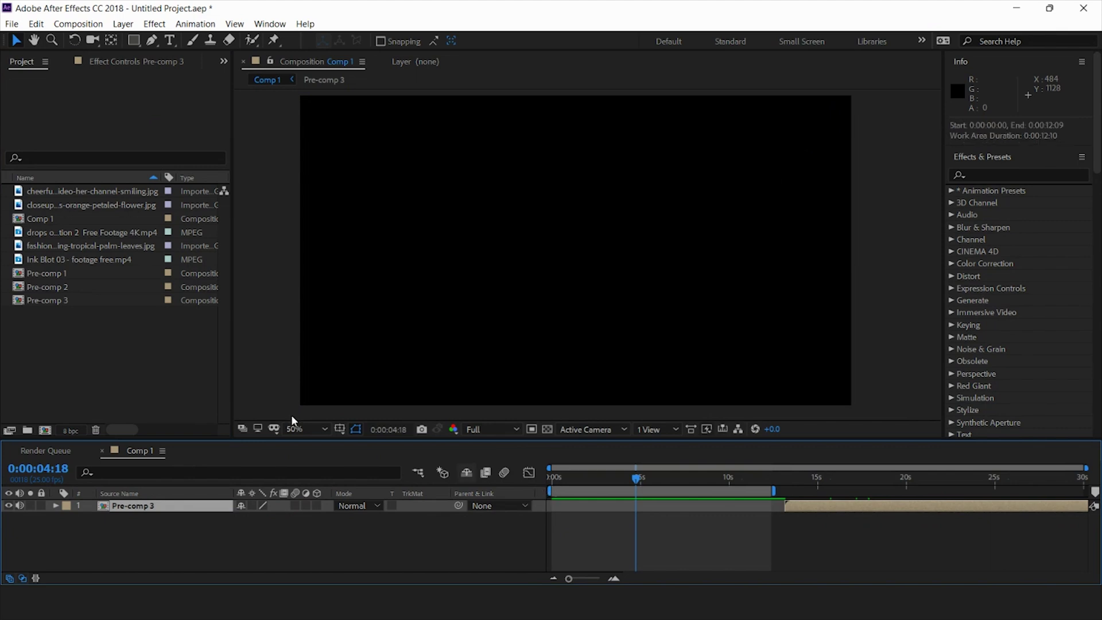
# Step: Add Pre-comp 1 and Pre-comp 2 to Comp 1 below it, with Pre-comp 2 starting about 6 seconds later
pyautogui.click(98, 335)
pyautogui.click(51, 291)
pyautogui.click(50, 276)
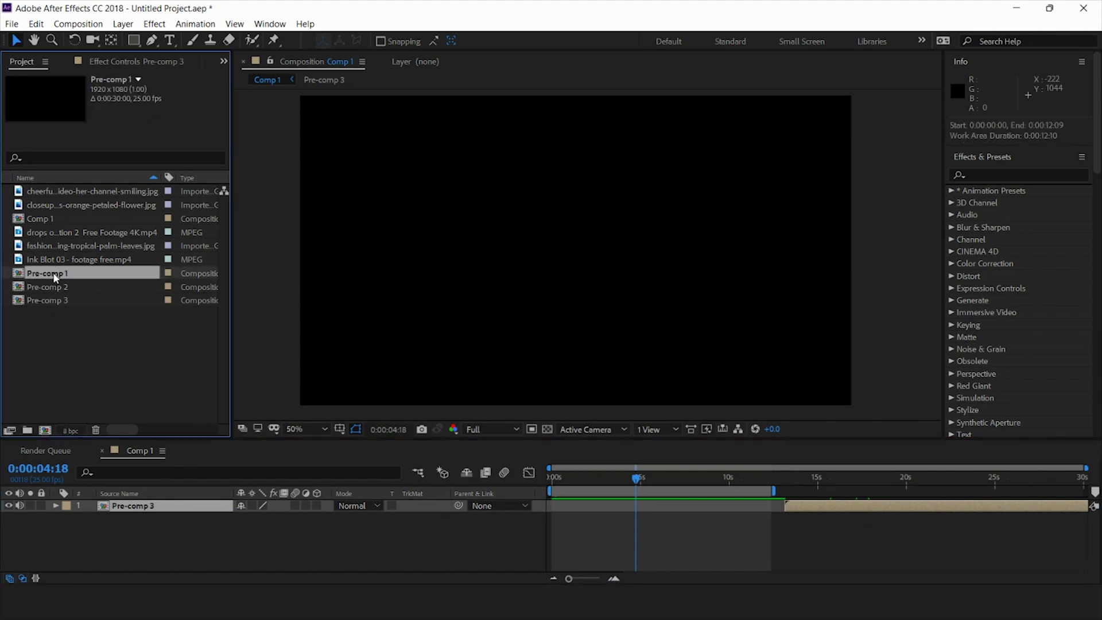
pyautogui.moveTo(53, 272); pyautogui.dragTo(35, 545)
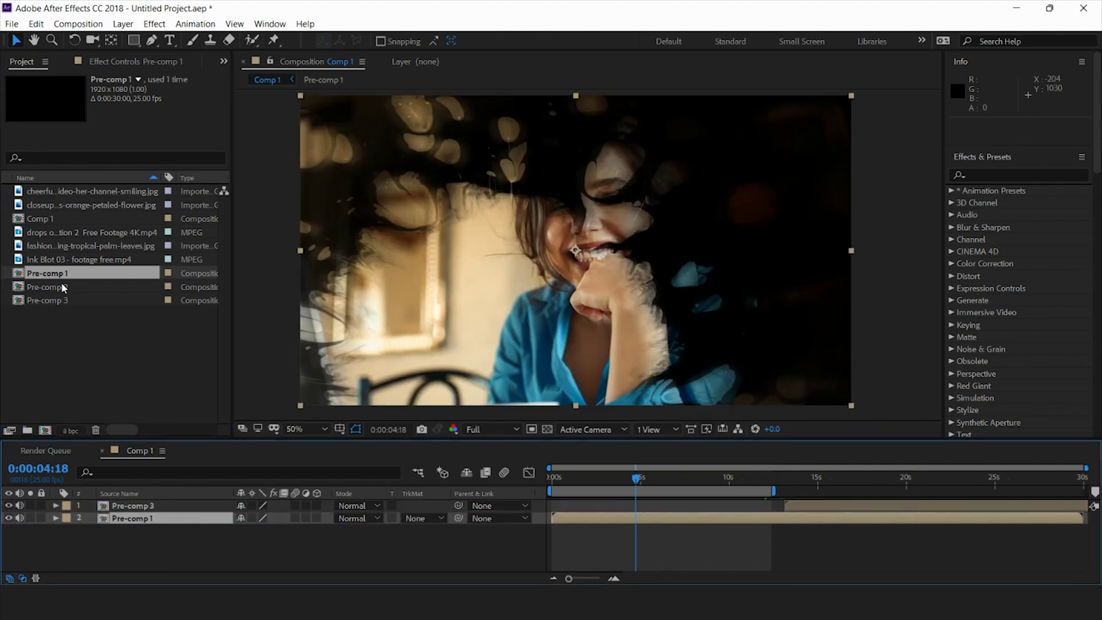
pyautogui.moveTo(61, 281); pyautogui.dragTo(144, 520)
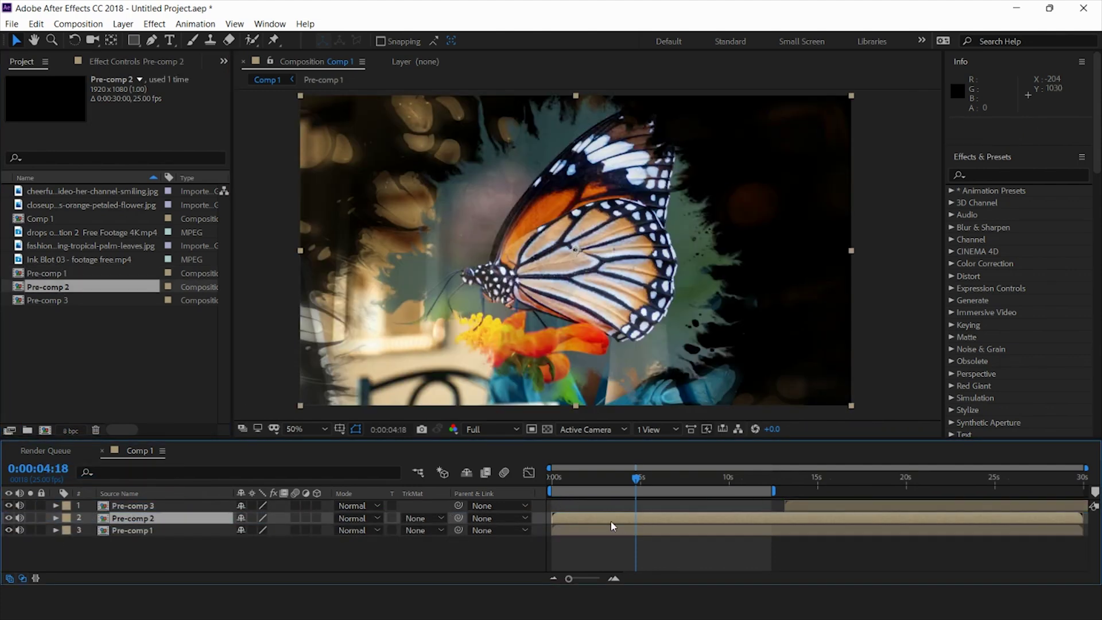
pyautogui.moveTo(610, 521); pyautogui.dragTo(805, 517)
pyautogui.click(689, 530)
# Step: Time-stretch the Pre-comp 1 layer with a stretch factor of 50%
pyautogui.rightClick(610, 527)
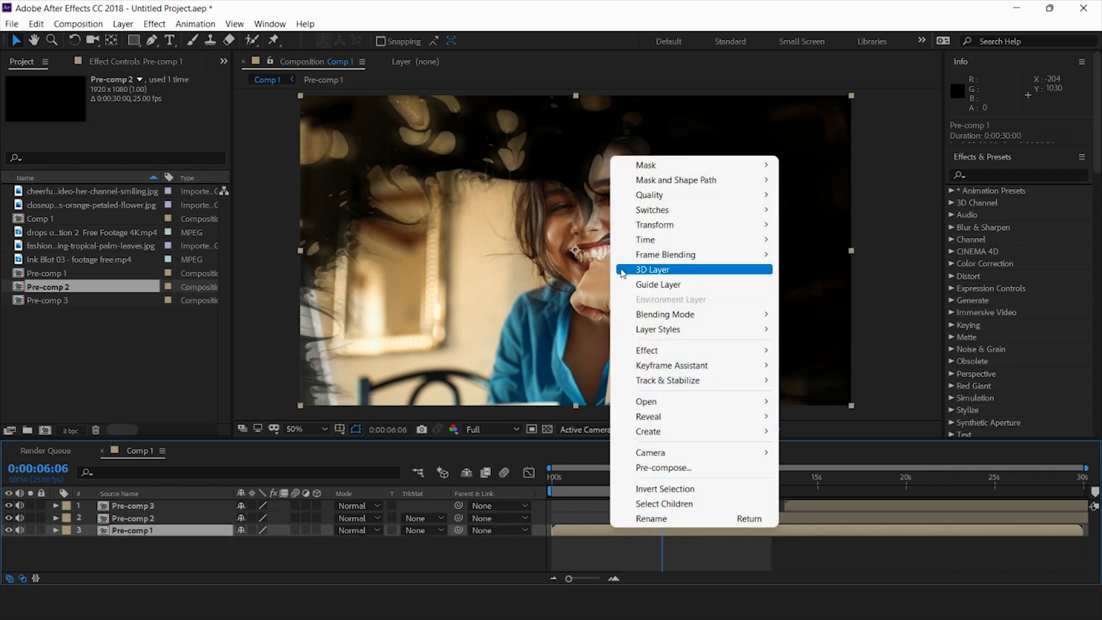
pyautogui.moveTo(629, 247)
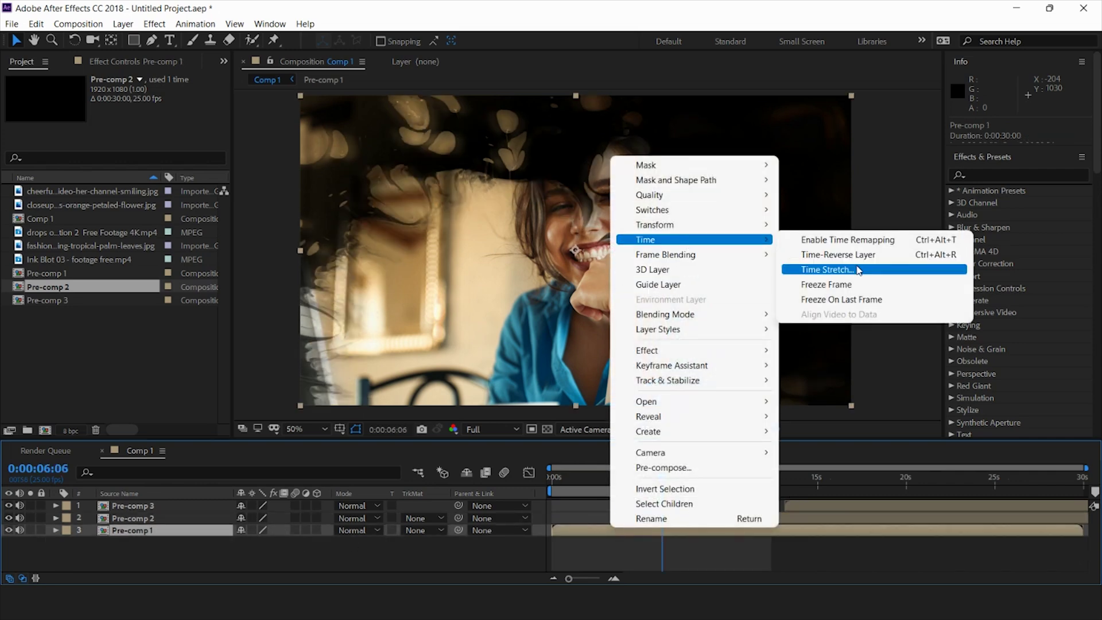
pyautogui.click(859, 270)
pyautogui.write('50')
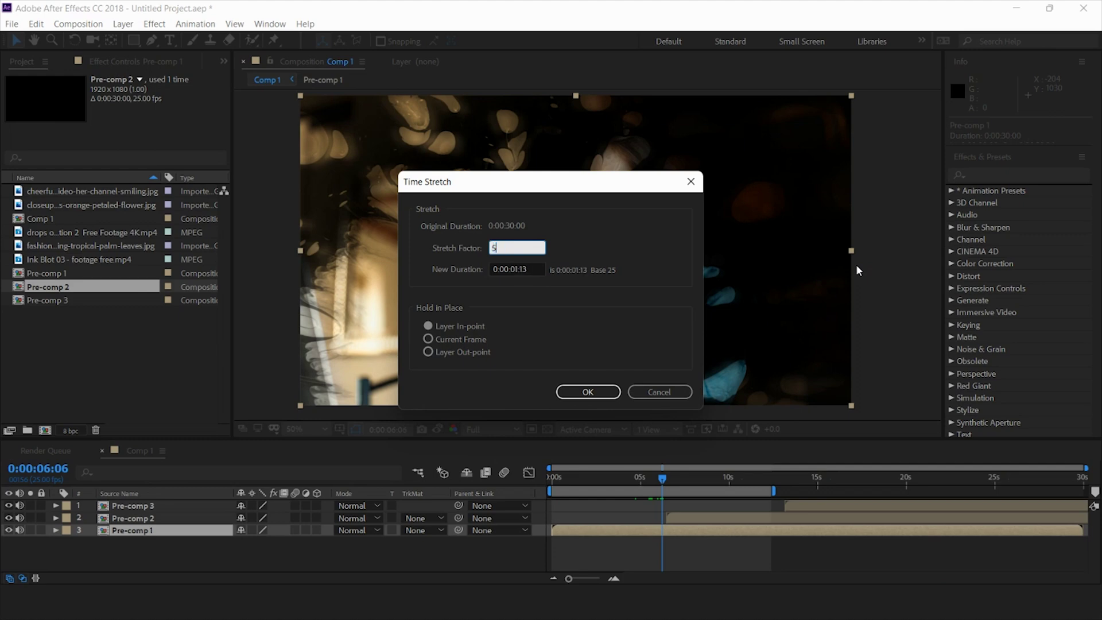
pyautogui.press('Return')
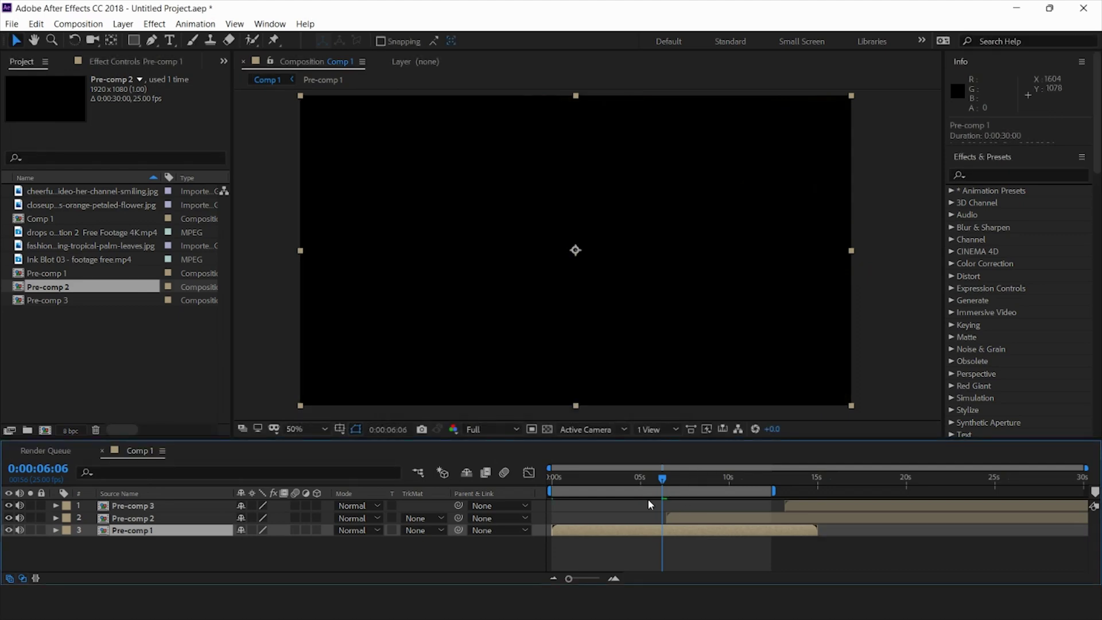
# Step: Preview the composition and inspect the butterfly transition frames around 6 seconds
pyautogui.press('space')
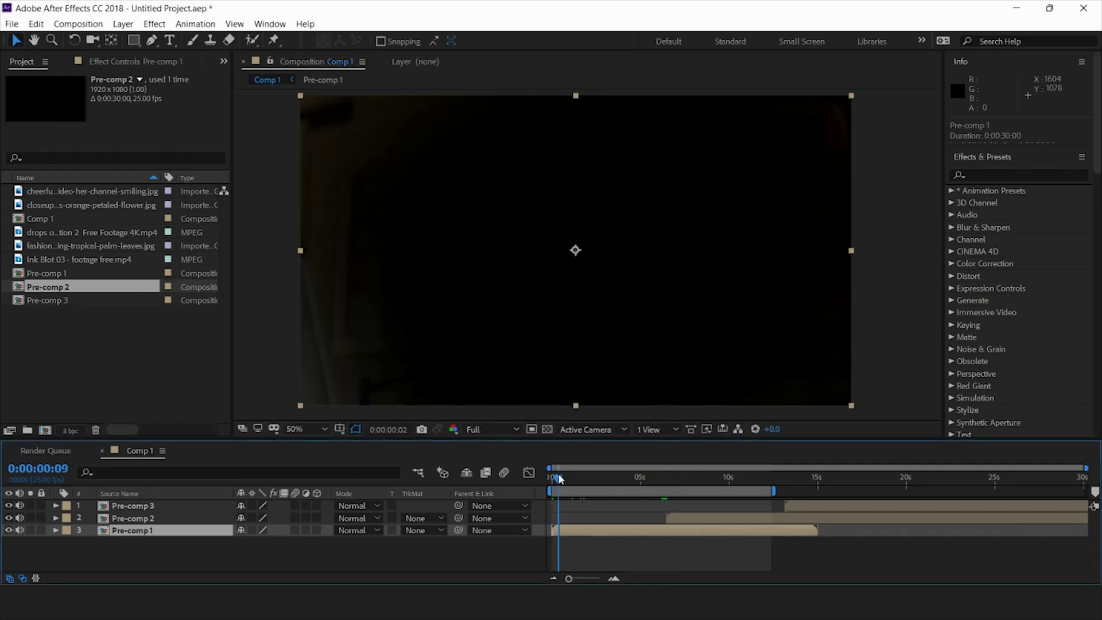
pyautogui.moveTo(590, 480)
pyautogui.mouseDown()
pyautogui.moveTo(663, 487)
pyautogui.moveTo(684, 519)
pyautogui.moveTo(755, 522)
pyautogui.mouseUp()
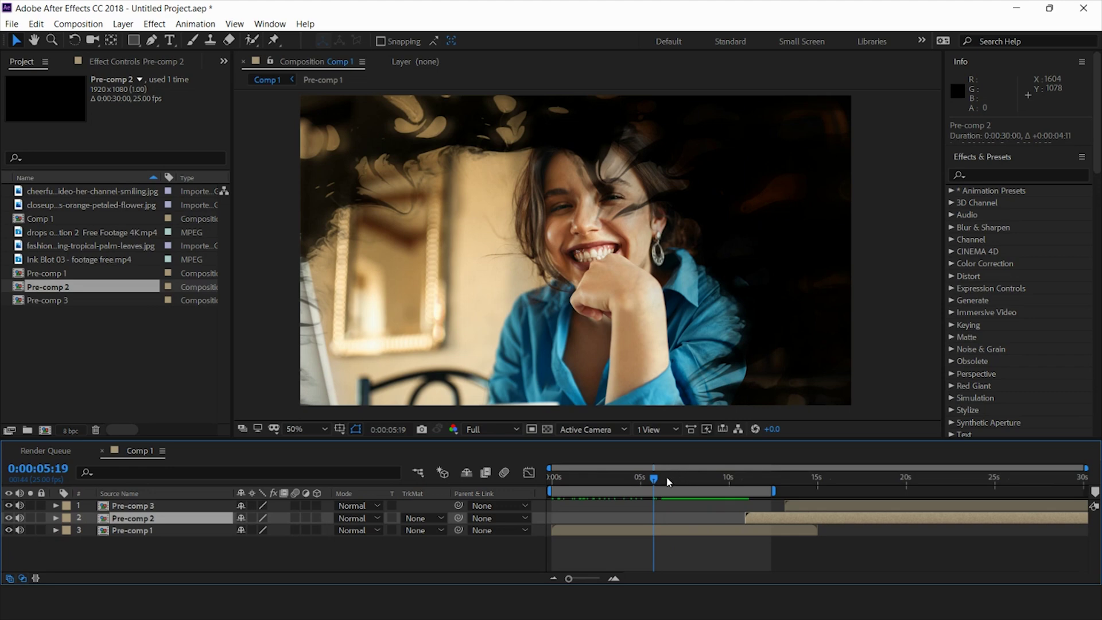
pyautogui.moveTo(668, 481)
pyautogui.mouseDown()
pyautogui.moveTo(678, 478)
pyautogui.moveTo(654, 476)
pyautogui.moveTo(665, 480)
pyautogui.mouseUp()
# Step: Split Pre-comp 1 at the current time and delete the unwanted part
pyautogui.click(689, 529)
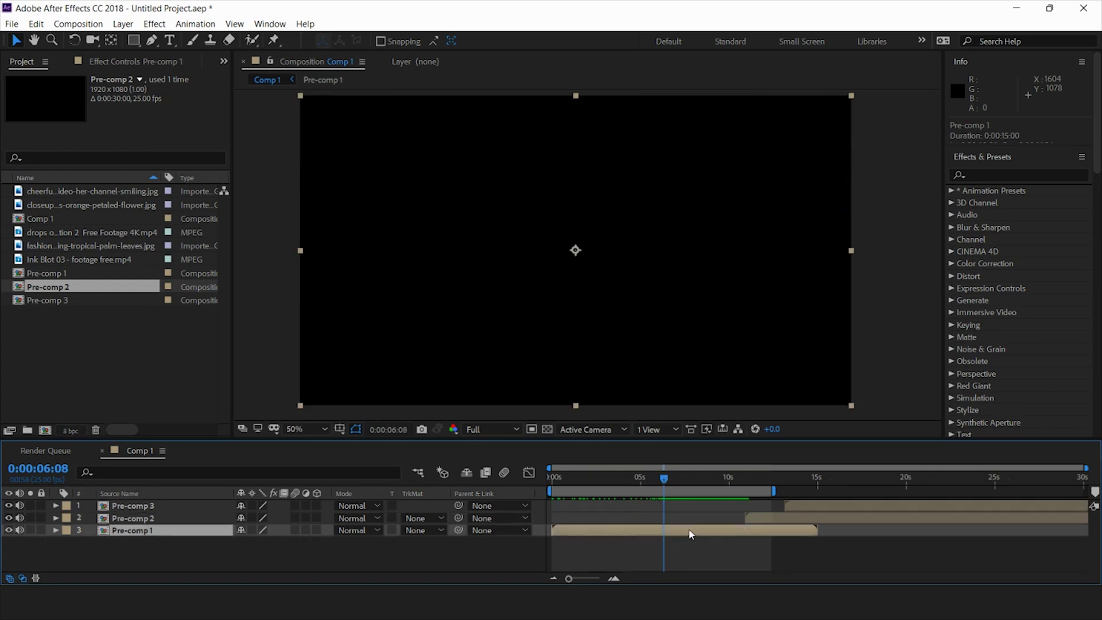
pyautogui.hotkey('ctrl', 'shift', 'd')
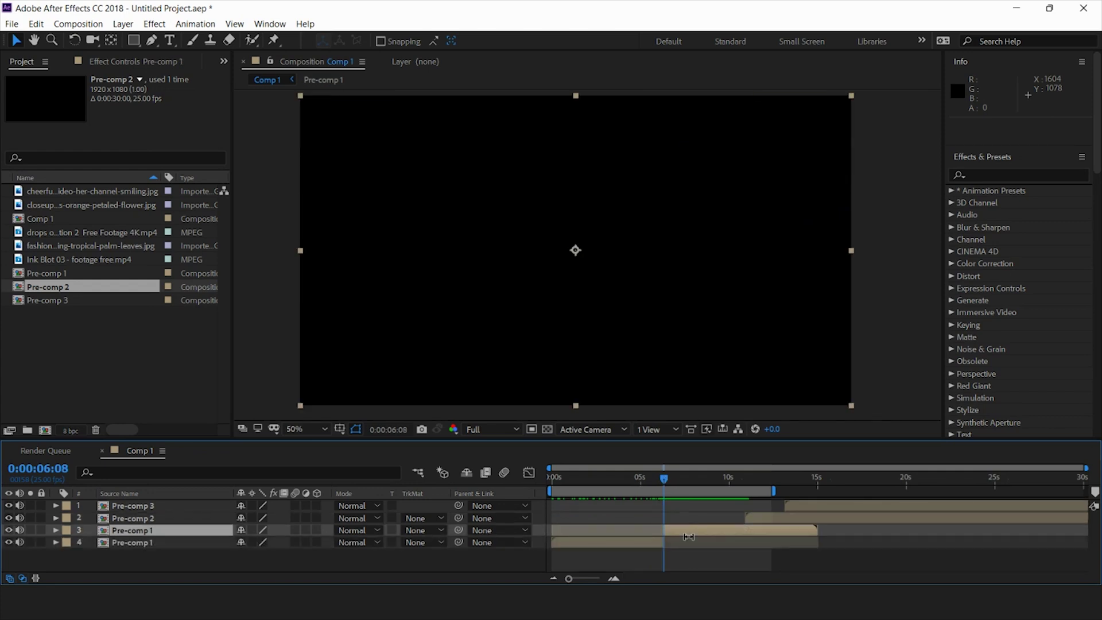
pyautogui.press('Delete')
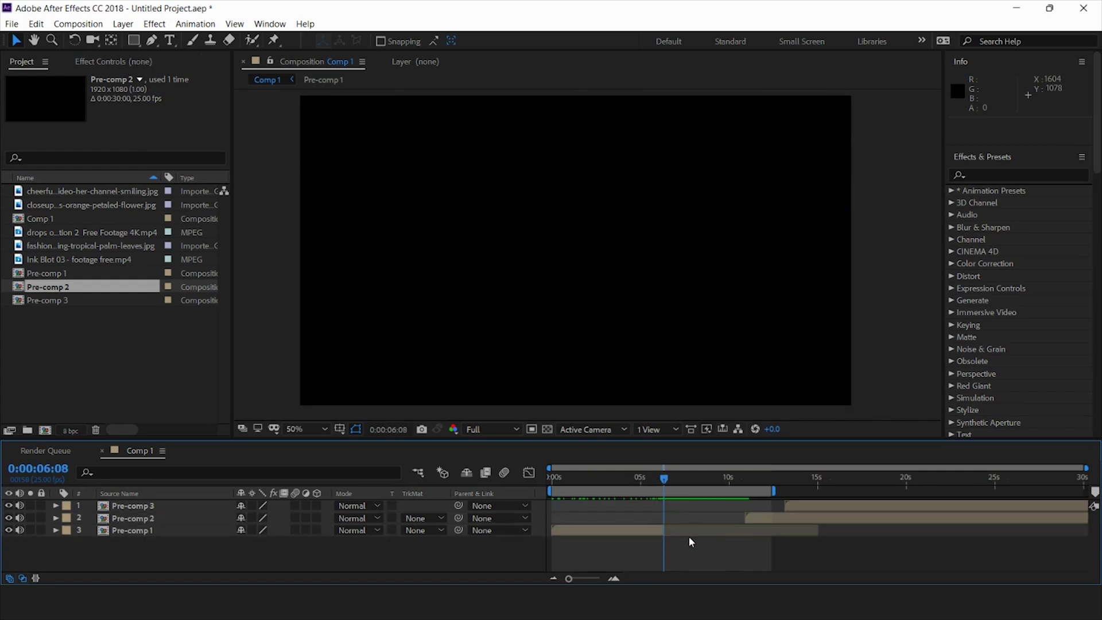
# Step: Start Pre-comp 2 eight frames before 6 seconds so it overlaps Pre-comp 1
pyautogui.moveTo(658, 479); pyautogui.dragTo(658, 479)
pyautogui.click(770, 518)
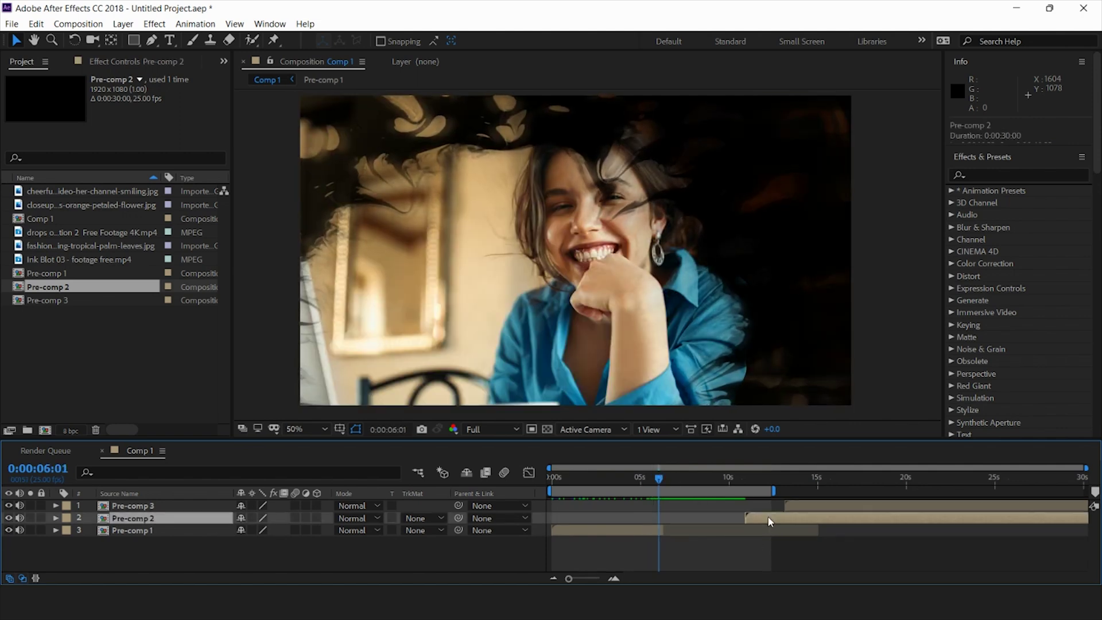
pyautogui.press('[')
pyautogui.moveTo(656, 477); pyautogui.dragTo(654, 478)
pyautogui.moveTo(679, 519); pyautogui.dragTo(669, 521)
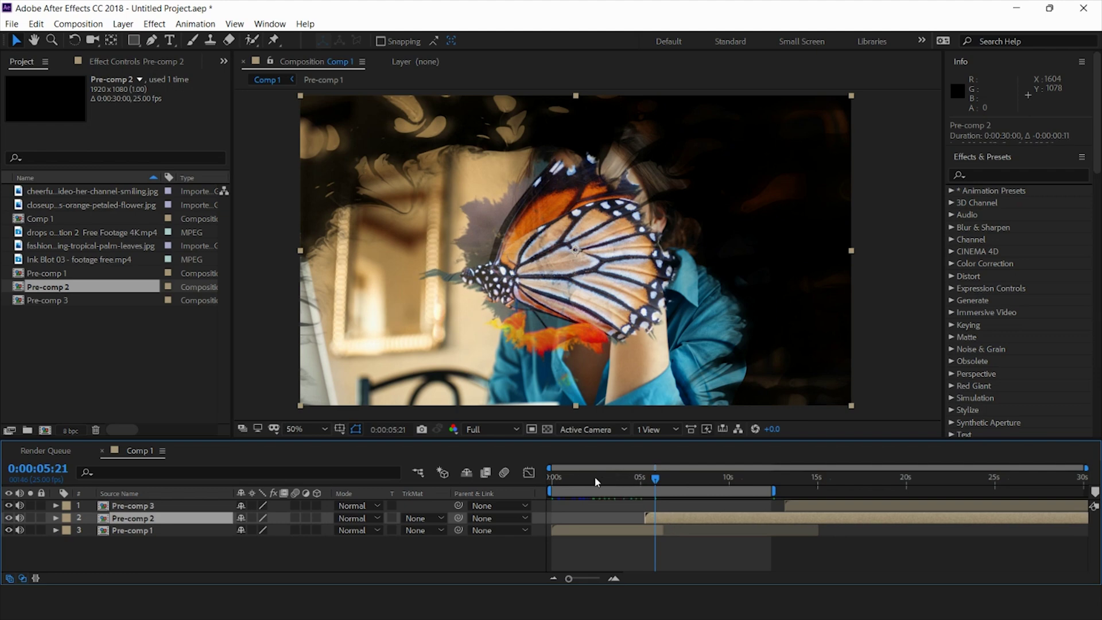
# Step: End the work area at 0:00:19:23, then step through the frames near 1 second
pyautogui.moveTo(880, 480); pyautogui.dragTo(905, 486)
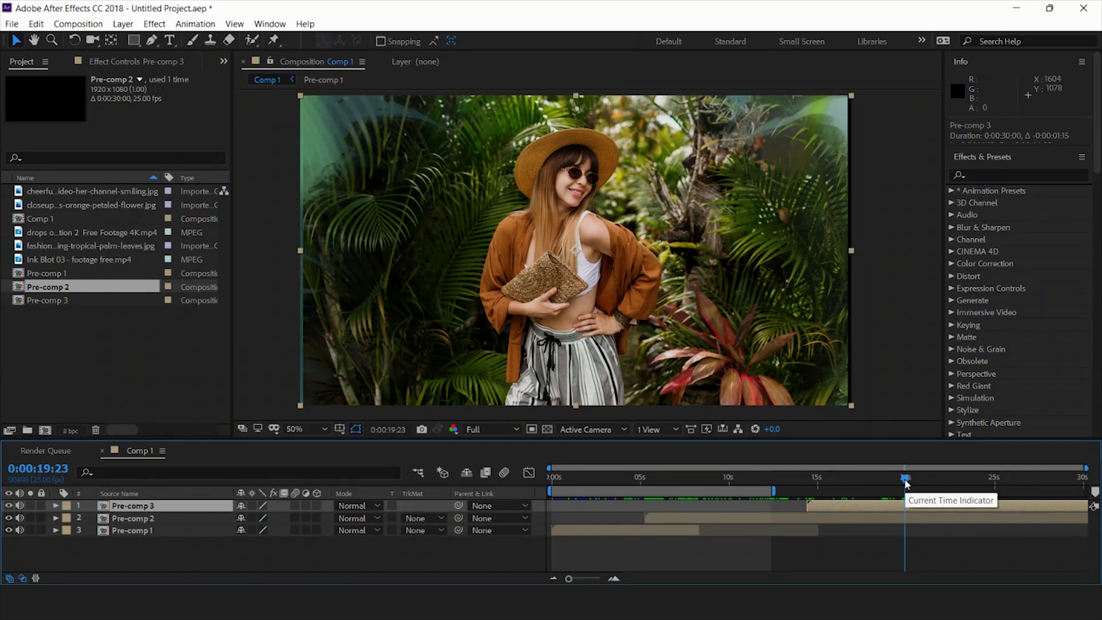
pyautogui.press('n')
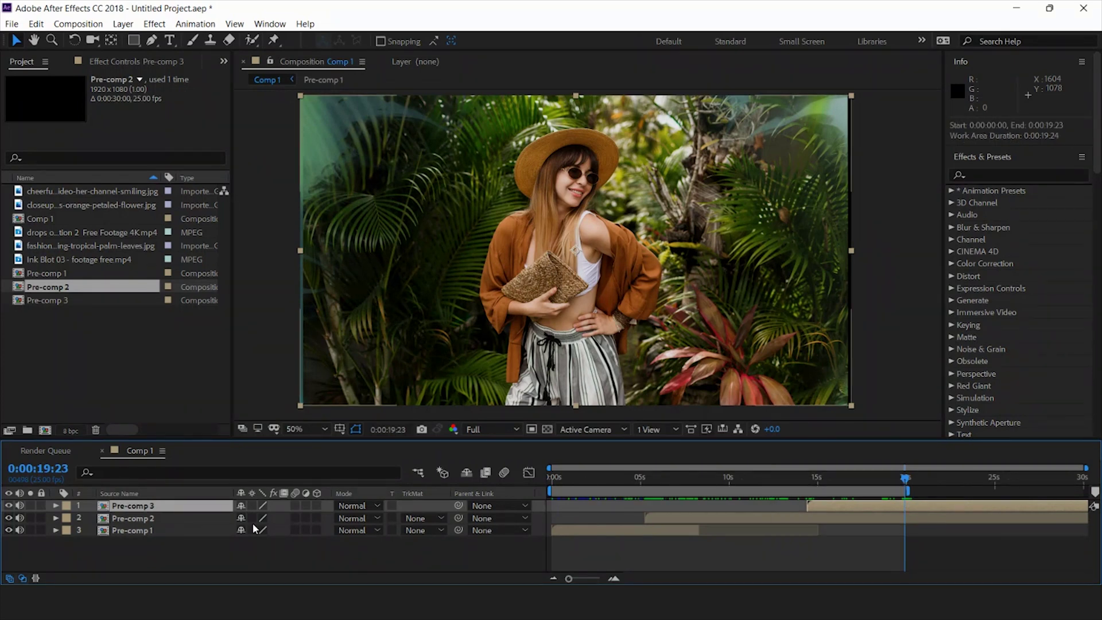
pyautogui.click(576, 483)
pyautogui.moveTo(581, 485); pyautogui.dragTo(625, 473)
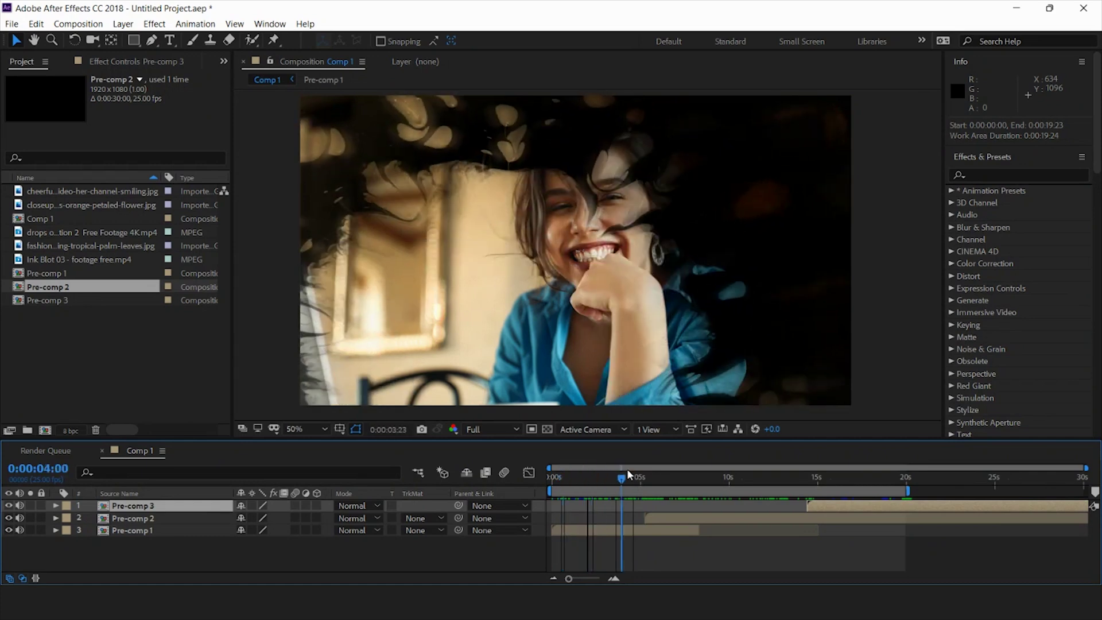
pyautogui.rightClick(215, 549)
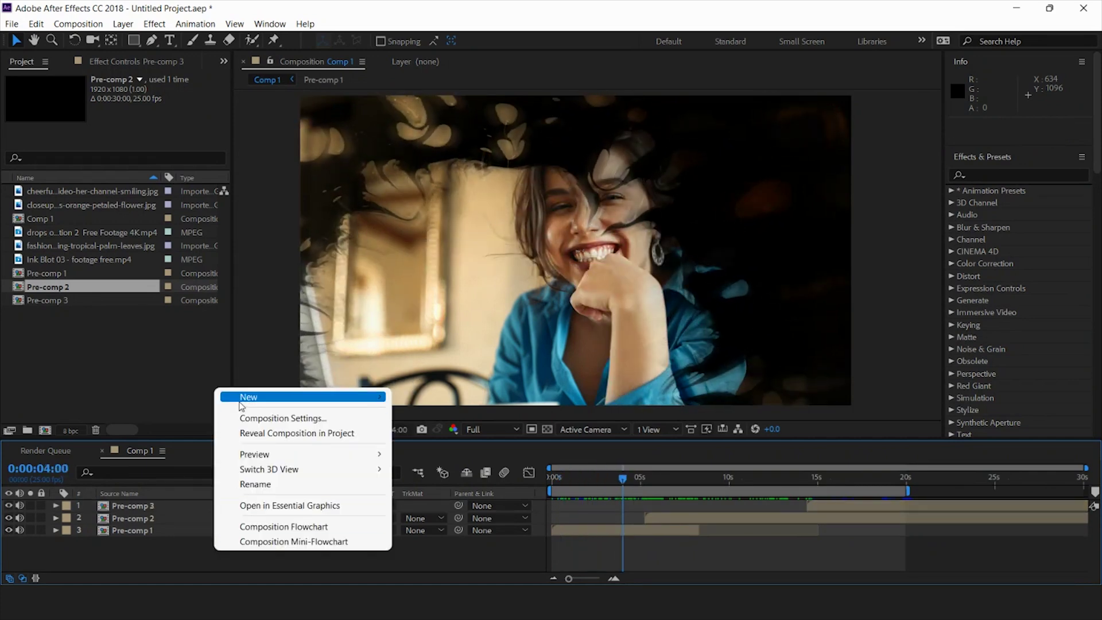
pyautogui.moveTo(252, 396)
pyautogui.click(462, 433)
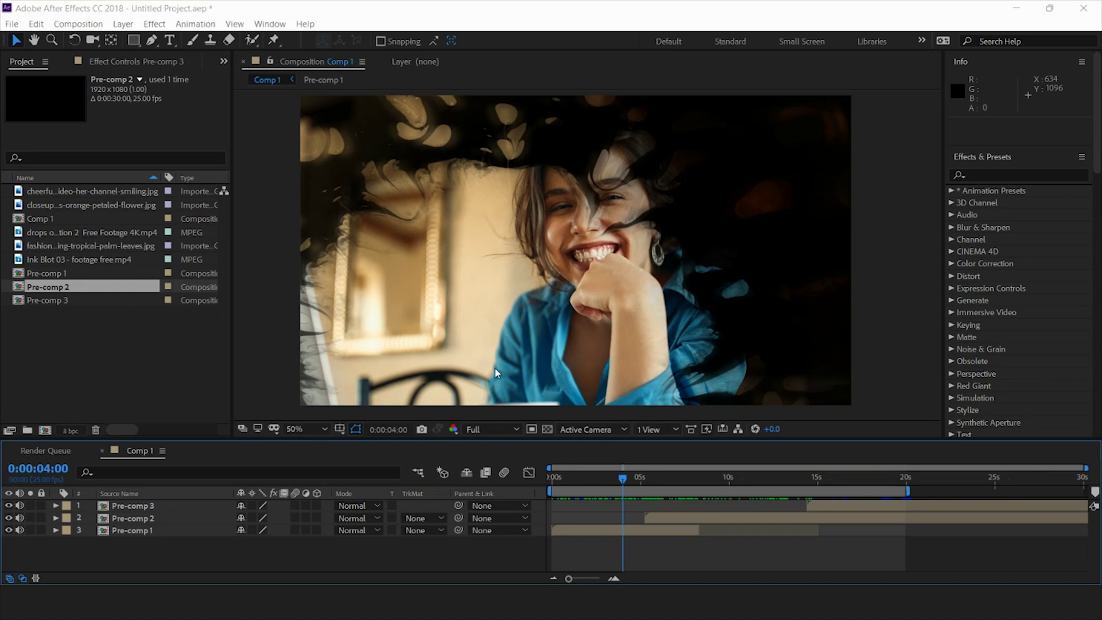
pyautogui.hotkey('ctrl', 'y')
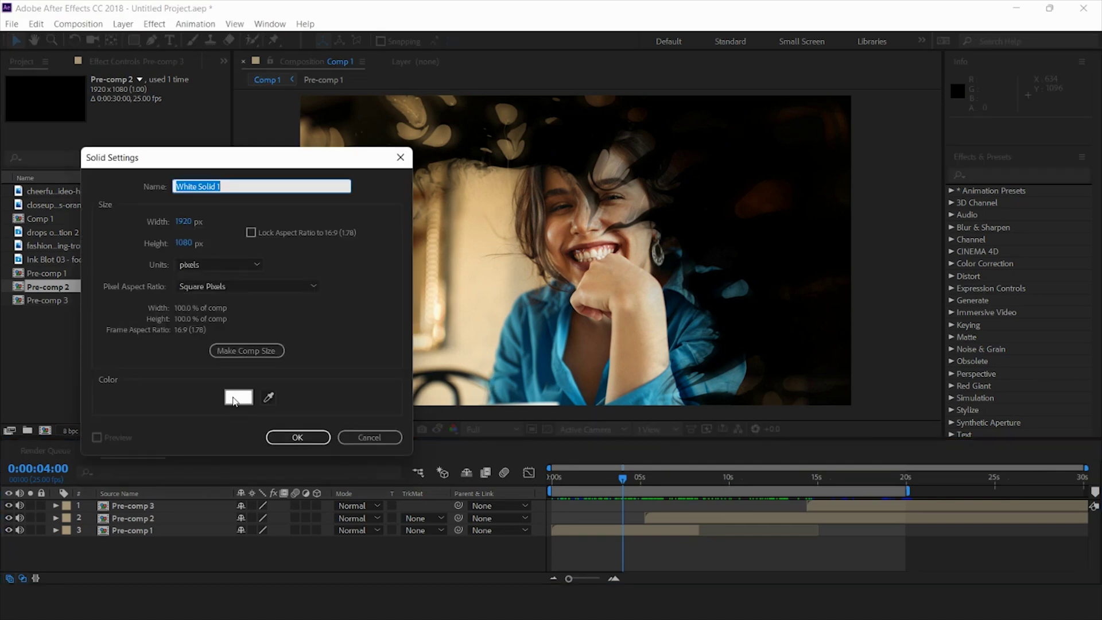
pyautogui.click(308, 438)
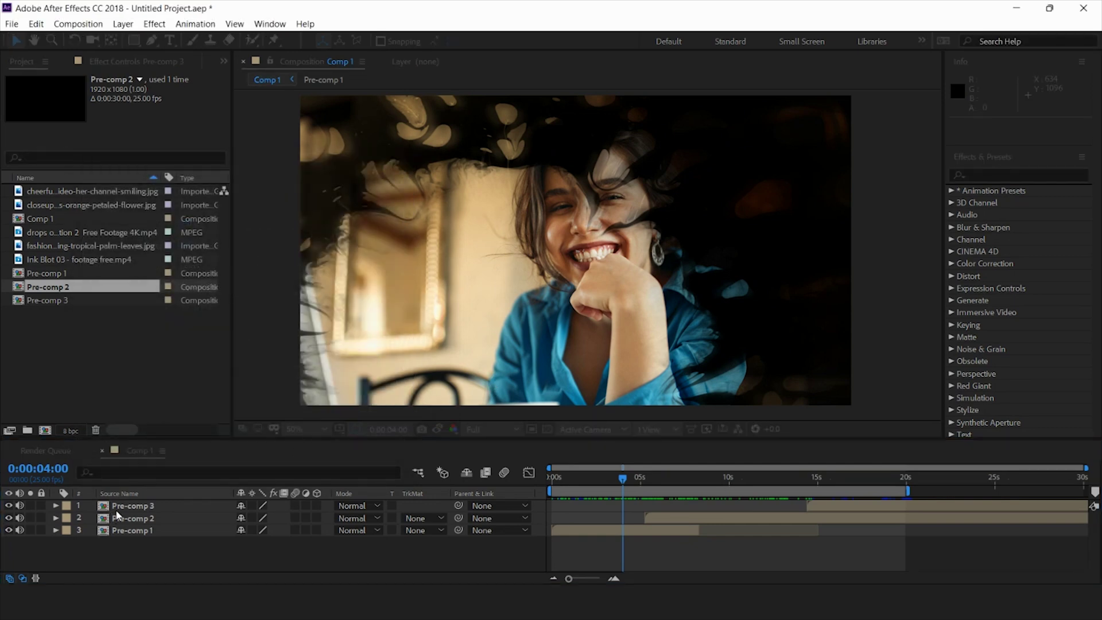
pyautogui.moveTo(142, 506); pyautogui.dragTo(141, 566)
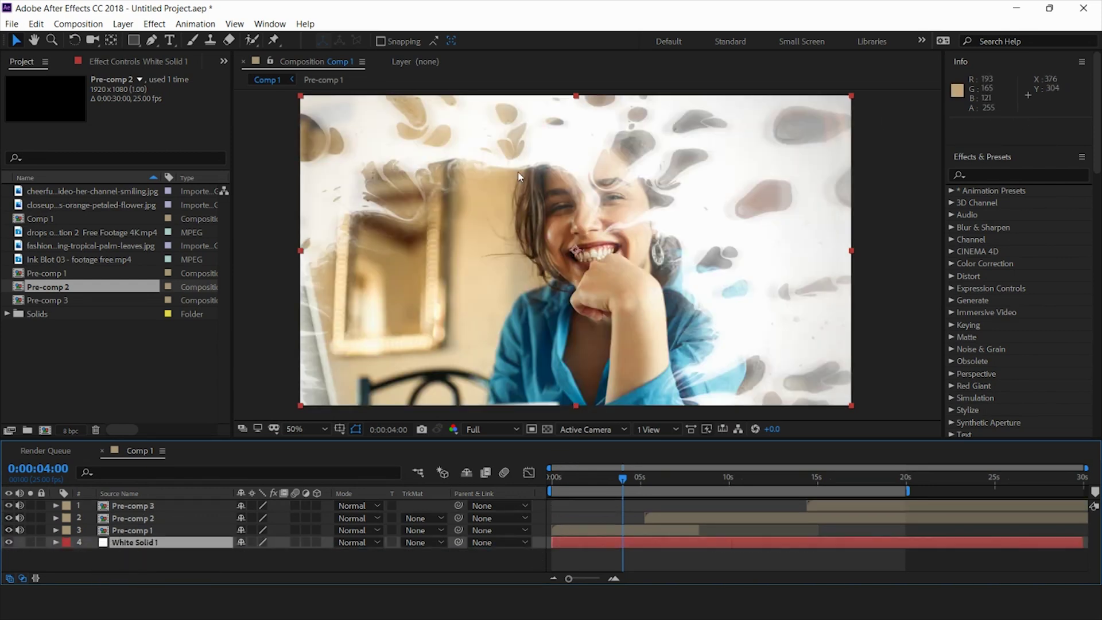
pyautogui.moveTo(549, 474); pyautogui.dragTo(894, 479)
# Step: End the work area at 0:00:19:08, play a preview, and step back through the opening frames
pyautogui.press('n')
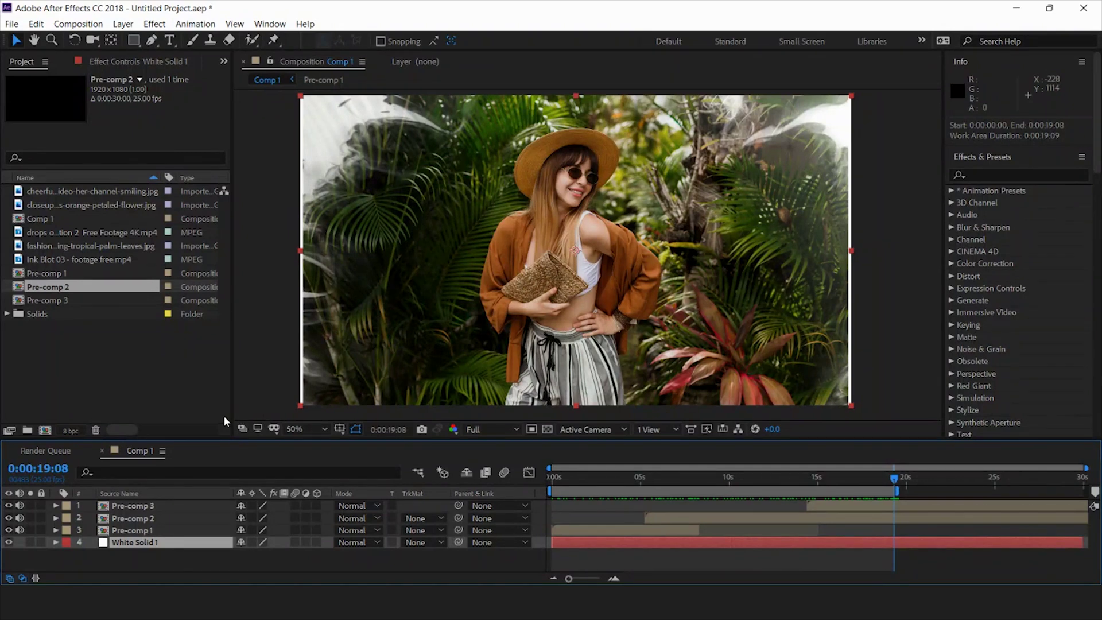
pyautogui.press('space')
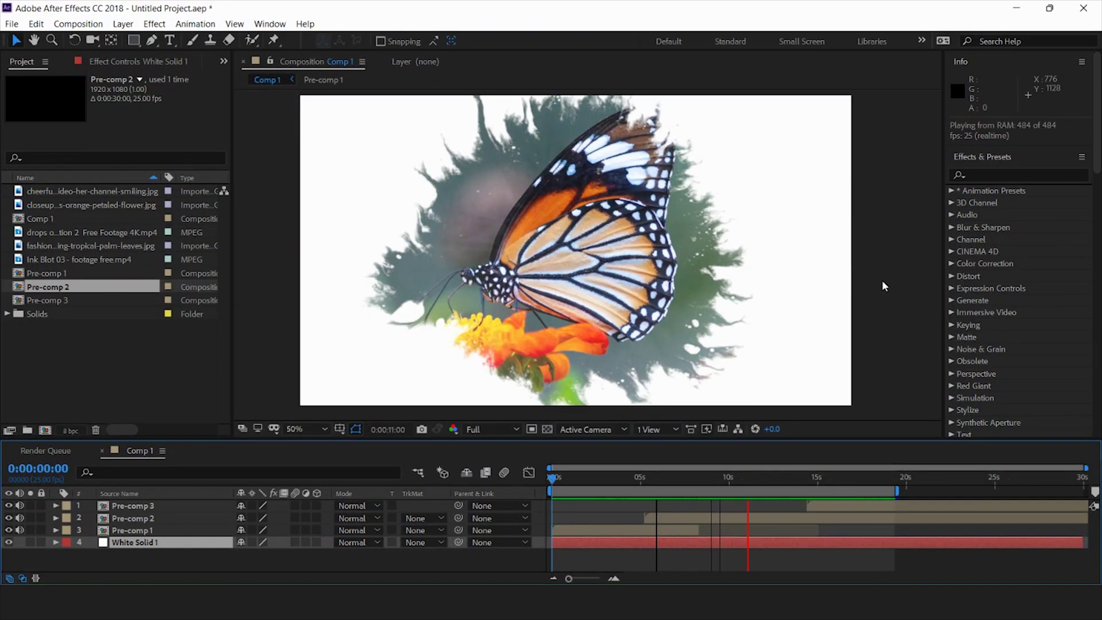
pyautogui.press('space')
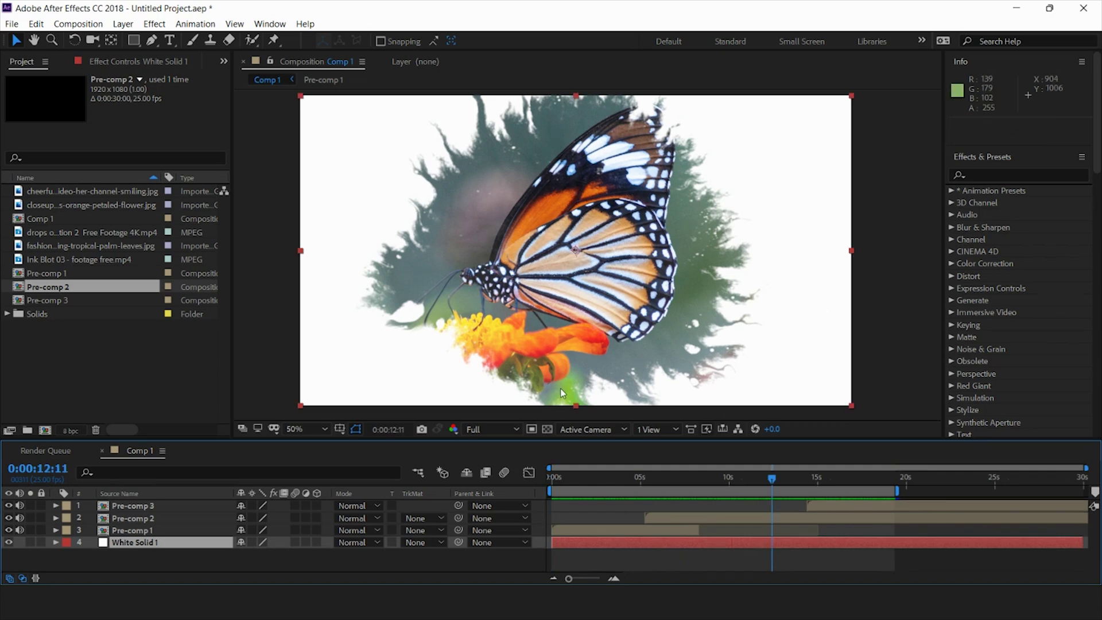
pyautogui.moveTo(569, 474)
pyautogui.mouseDown()
pyautogui.moveTo(532, 474)
pyautogui.moveTo(676, 481)
pyautogui.moveTo(602, 487)
pyautogui.mouseUp()
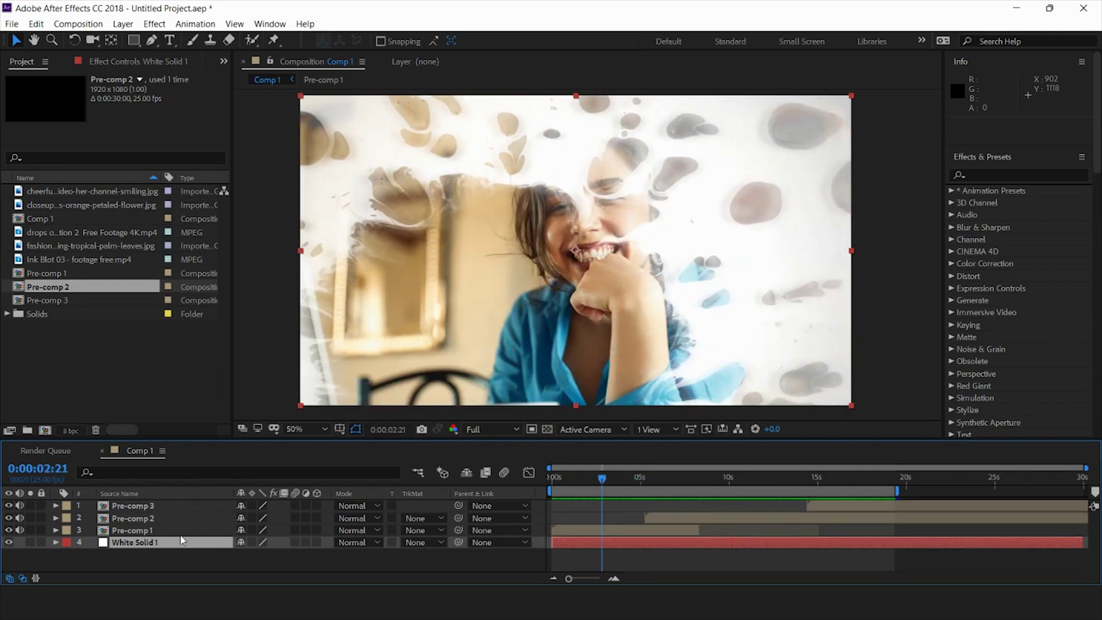
# Step: Open Pre-comp 1 and select the smiling woman photo layer
pyautogui.click(620, 530)
pyautogui.doubleClick(615, 531)
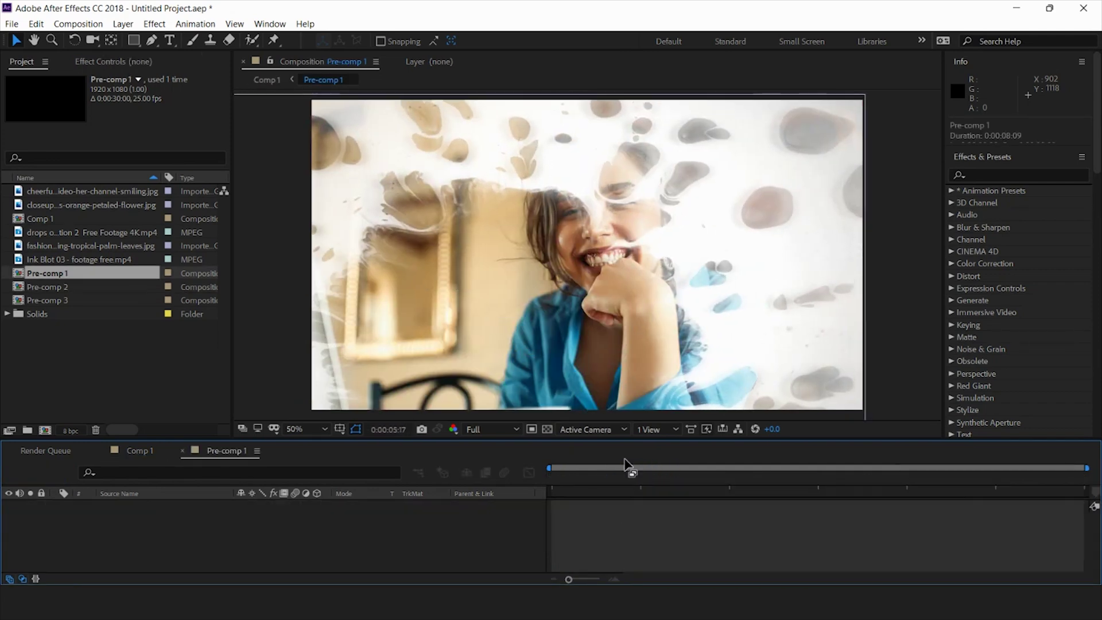
pyautogui.moveTo(535, 475); pyautogui.dragTo(653, 475)
pyautogui.click(146, 520)
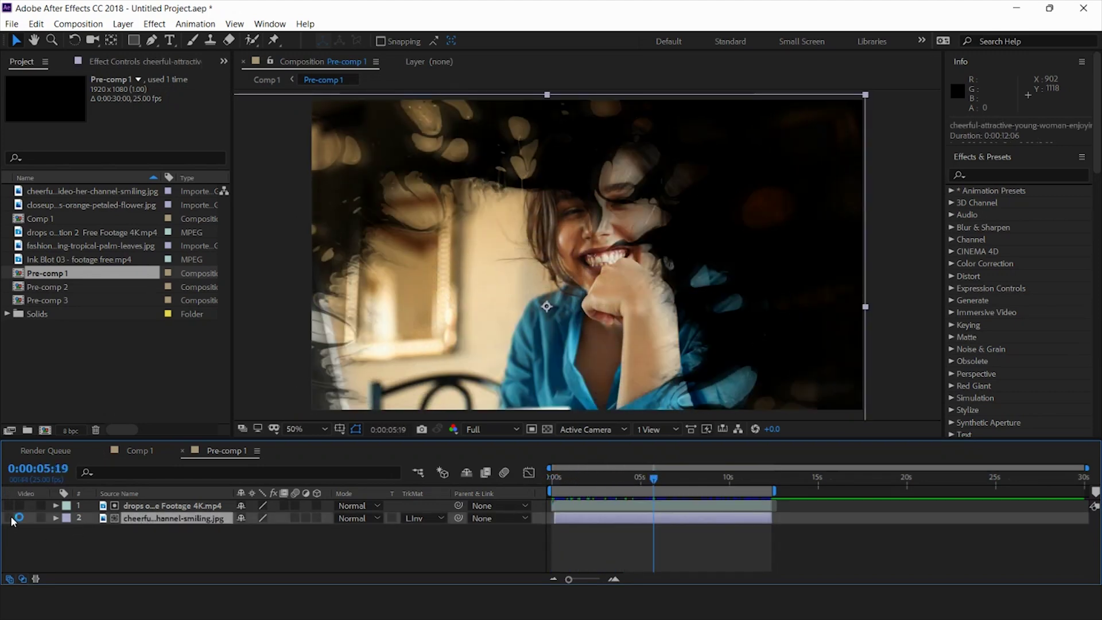
# Step: Keyframe the photo's Scale from 36% at the start to 29.6% near 10:20
pyautogui.click(578, 479)
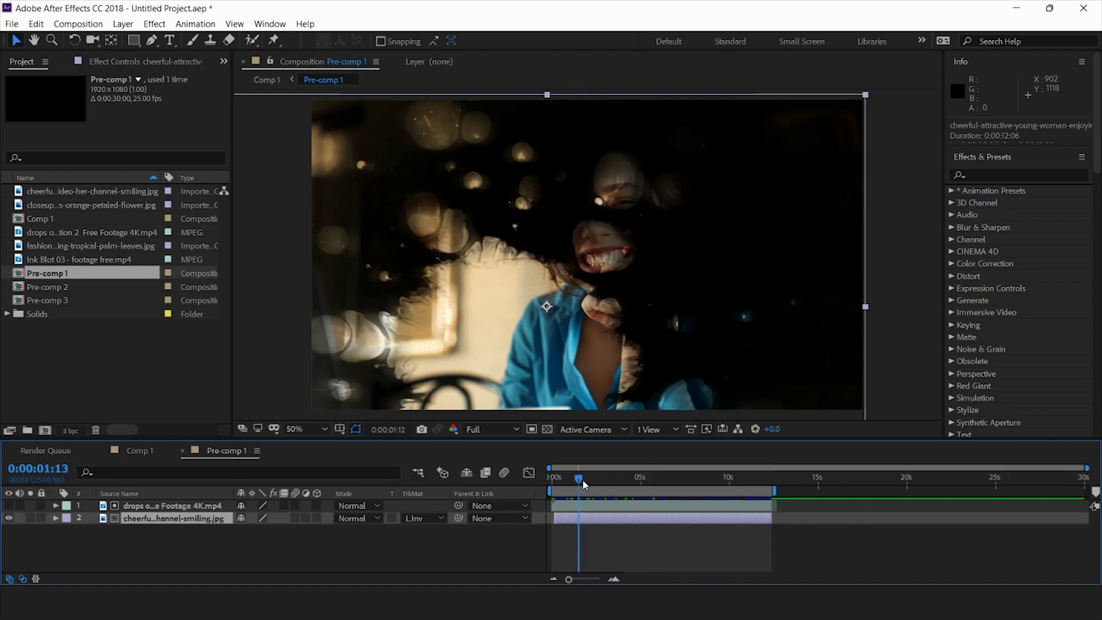
pyautogui.moveTo(583, 480); pyautogui.dragTo(651, 480)
pyautogui.press('s')
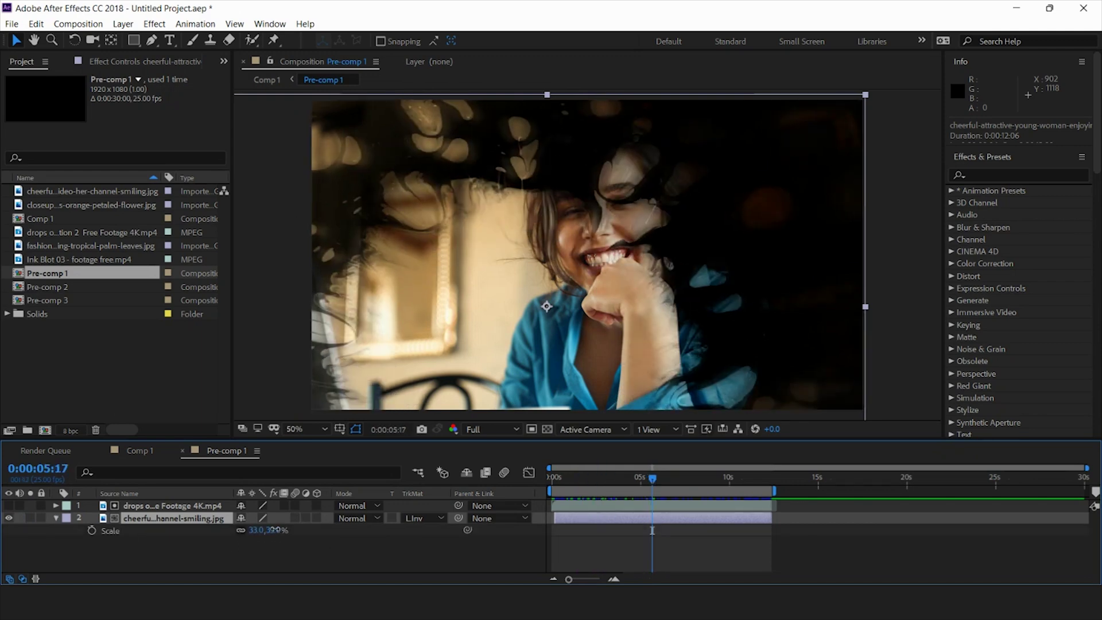
pyautogui.moveTo(274, 529); pyautogui.dragTo(281, 529)
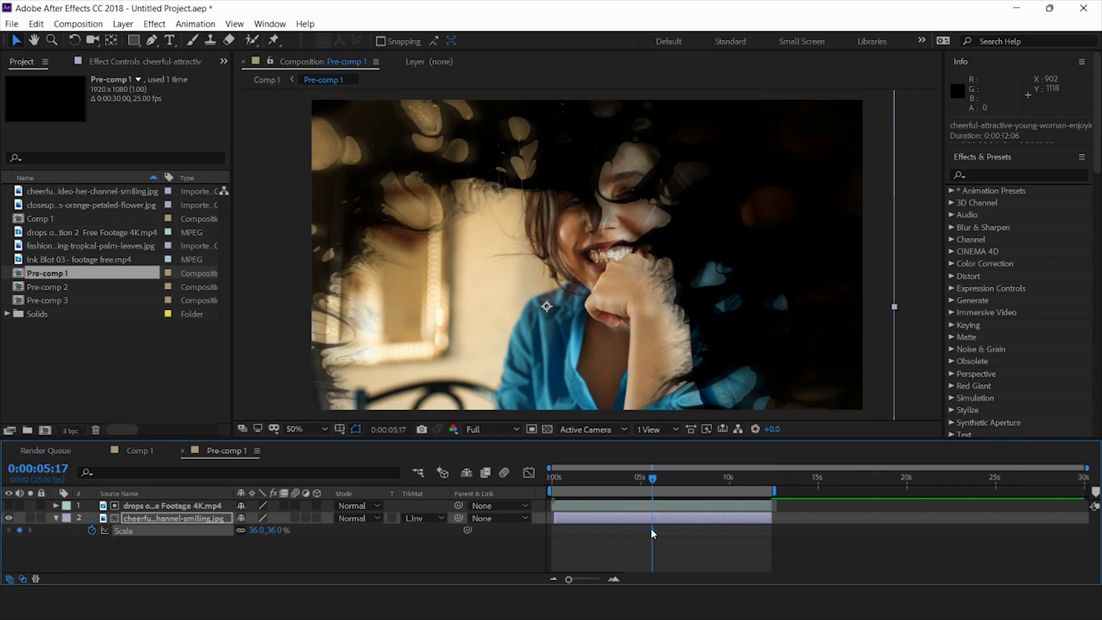
pyautogui.moveTo(651, 528); pyautogui.dragTo(555, 536)
pyautogui.press('Home')
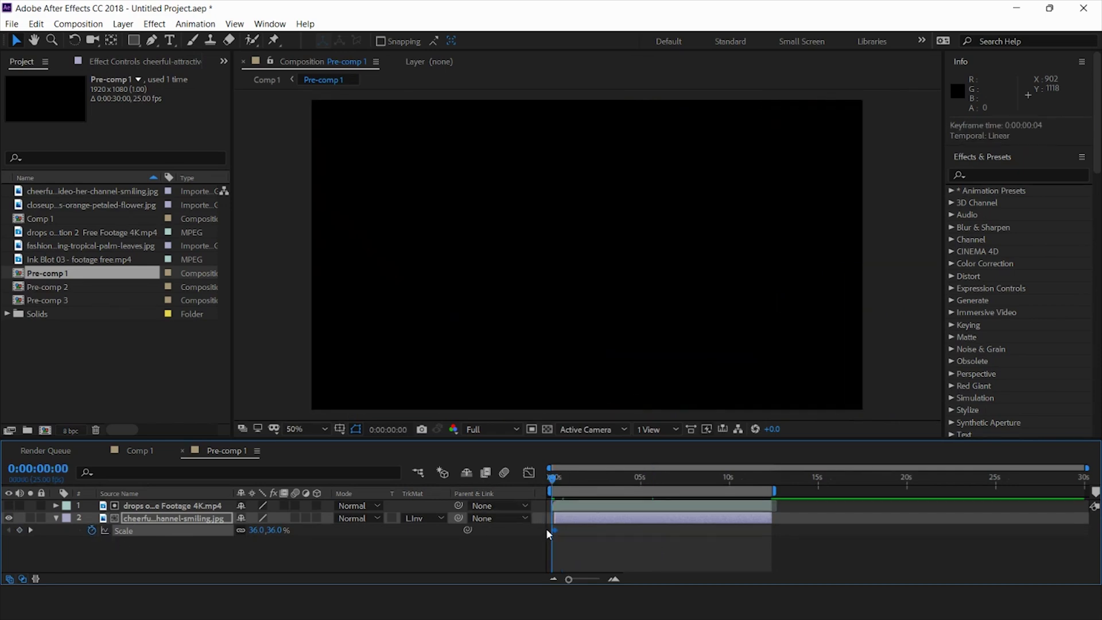
pyautogui.moveTo(554, 477); pyautogui.dragTo(744, 481)
pyautogui.moveTo(276, 529); pyautogui.dragTo(269, 529)
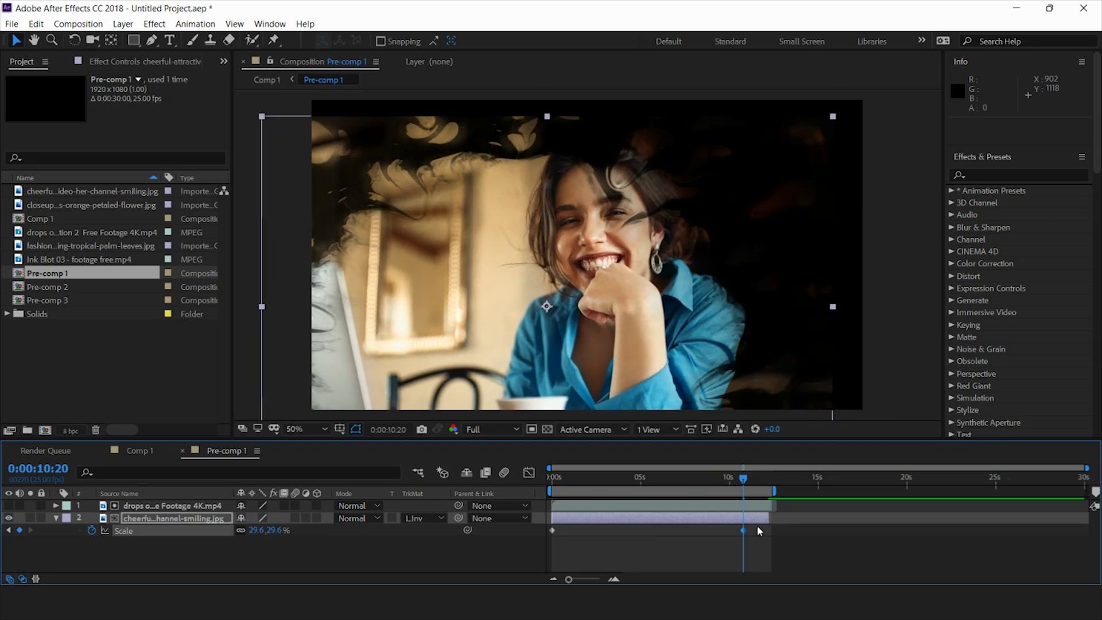
# Step: Preview Comp 1 from the start until the butterfly takes over around 0:00:07:17
pyautogui.click(147, 449)
pyautogui.click(558, 477)
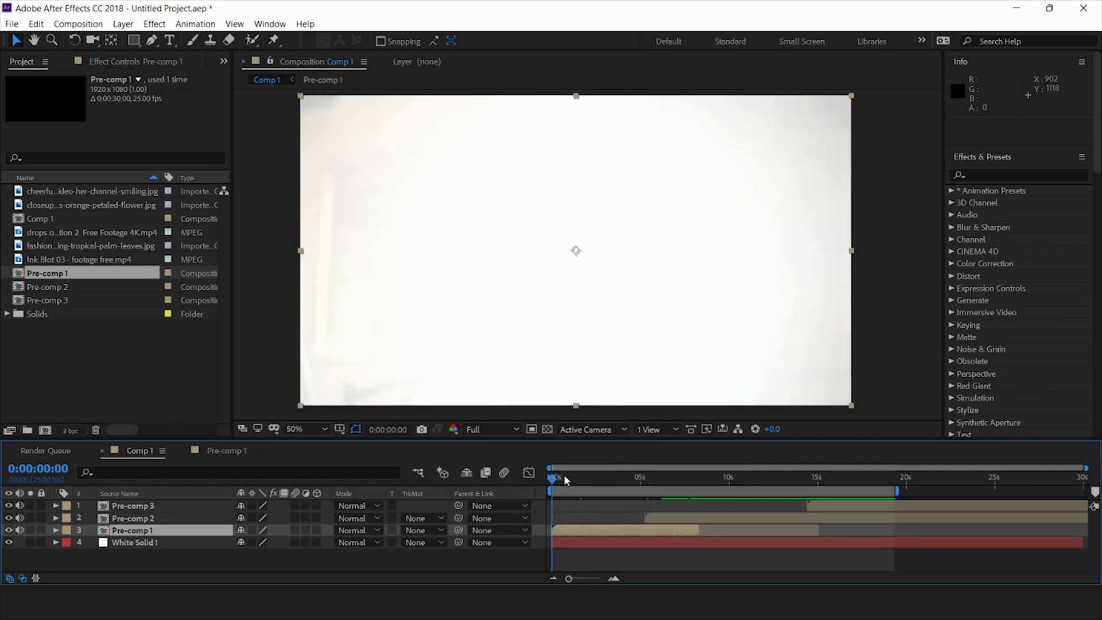
pyautogui.press('space')
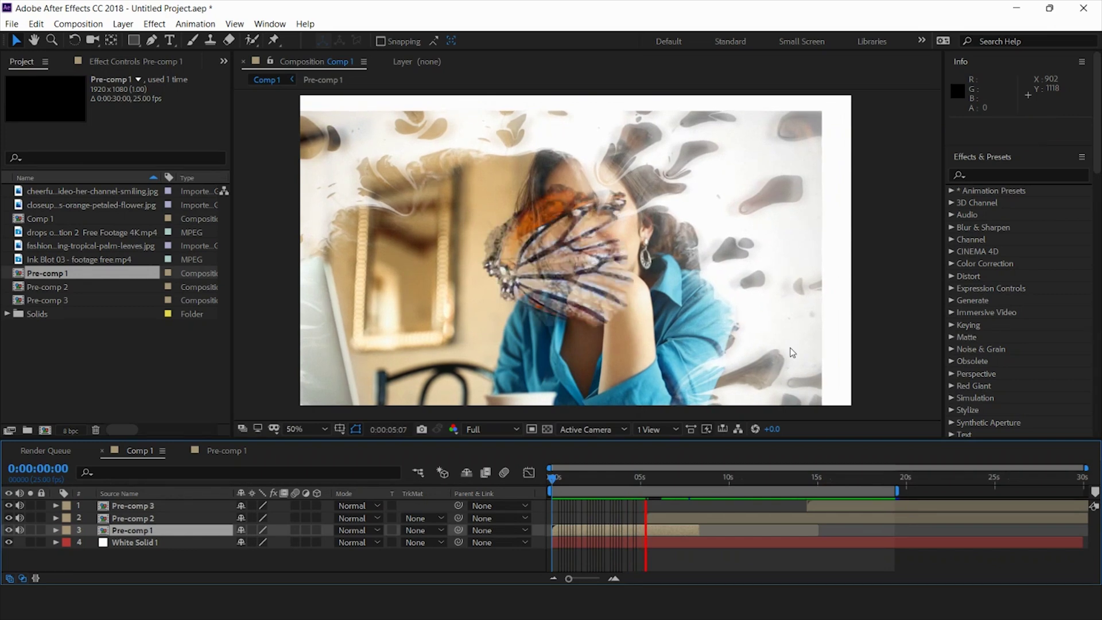
pyautogui.click(709, 516)
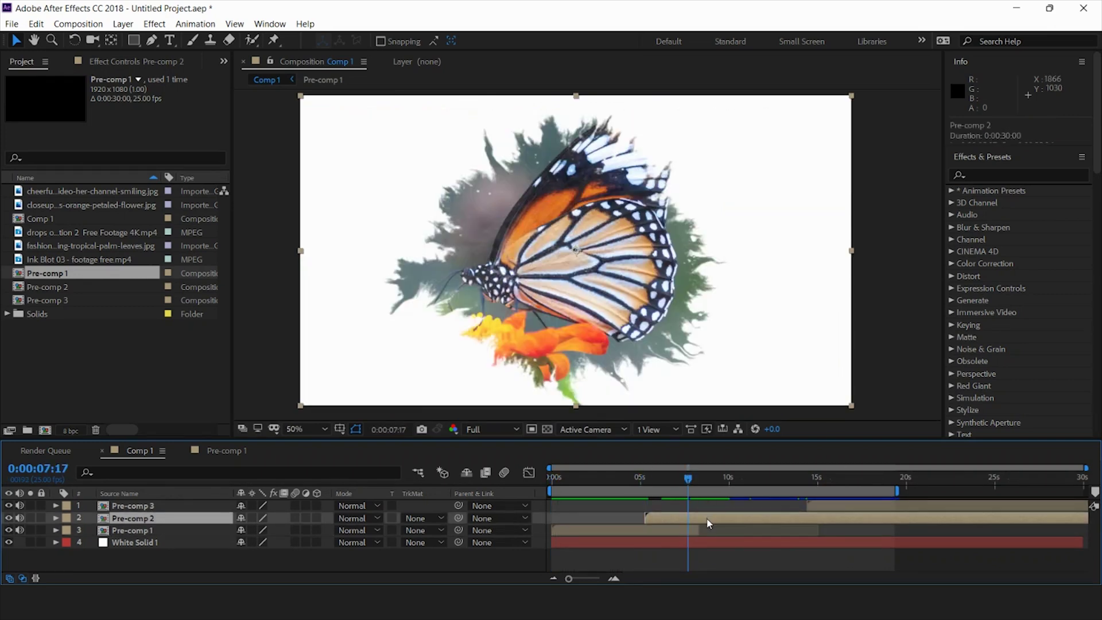
# Step: In Pre-comp 2, keyframe the butterfly photo's Scale from 54.2% near 0:04 to 38% at 0:00:11:09
pyautogui.doubleClick(709, 519)
pyautogui.moveTo(601, 480); pyautogui.dragTo(619, 480)
pyautogui.click(147, 518)
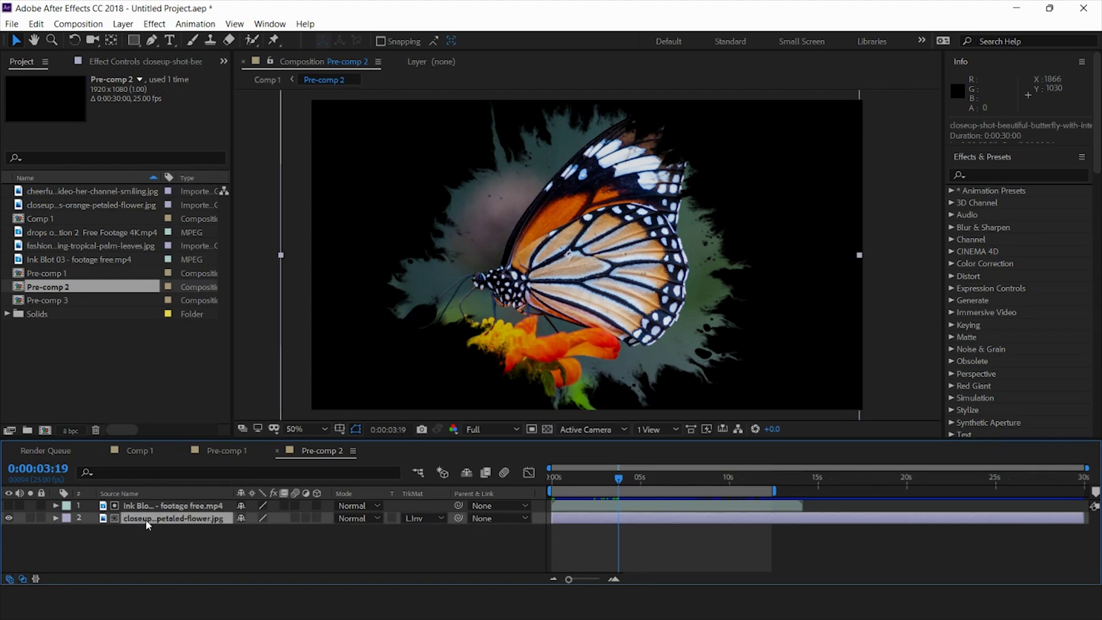
pyautogui.press('s')
pyautogui.moveTo(267, 530)
pyautogui.mouseDown()
pyautogui.moveTo(290, 530)
pyautogui.moveTo(279, 530)
pyautogui.mouseUp()
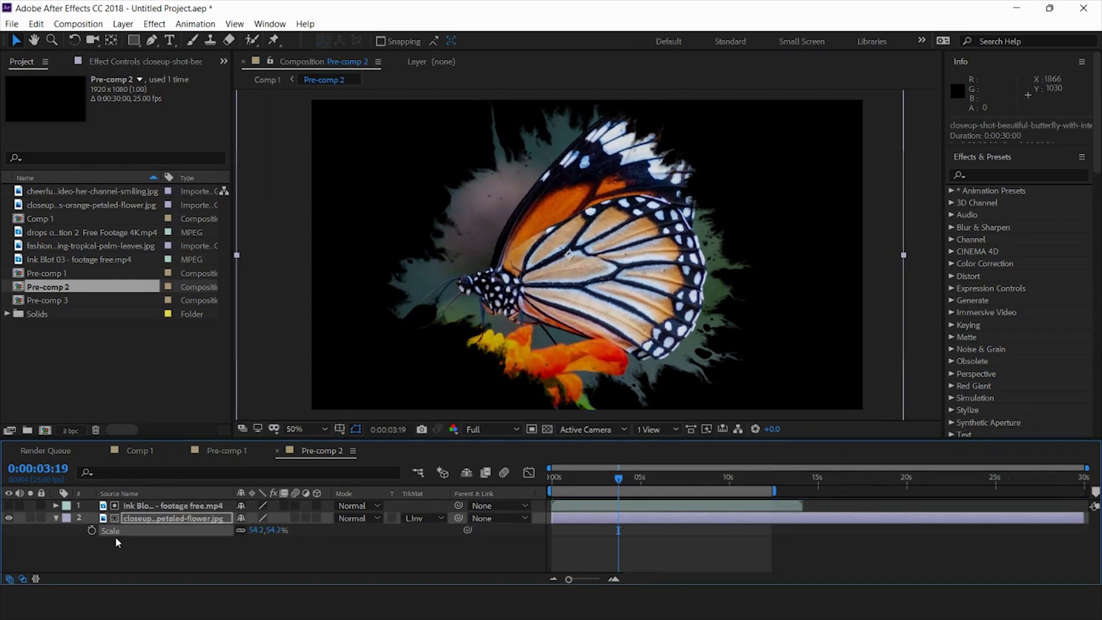
pyautogui.moveTo(618, 530); pyautogui.dragTo(557, 529)
pyautogui.moveTo(619, 481); pyautogui.dragTo(753, 487)
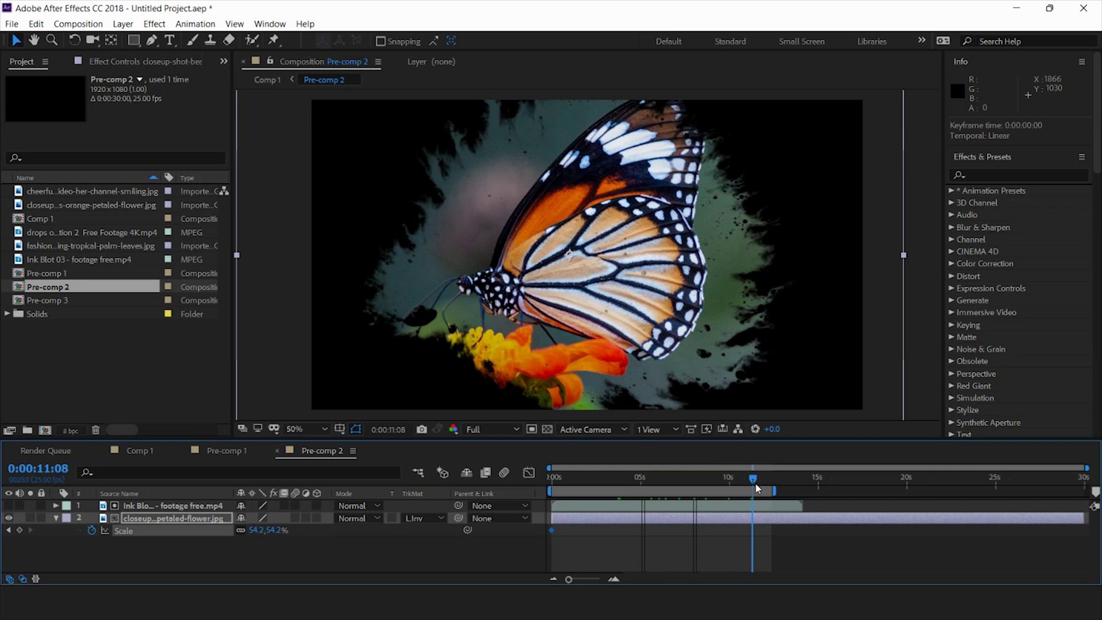
pyautogui.moveTo(269, 530); pyautogui.dragTo(160, 531)
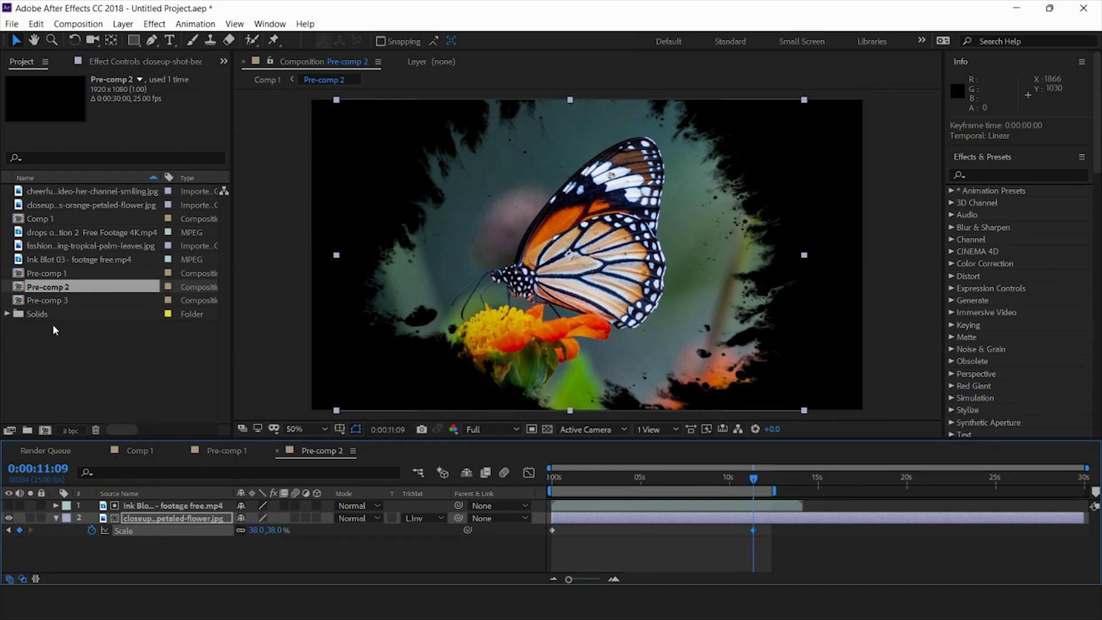
pyautogui.click(56, 301)
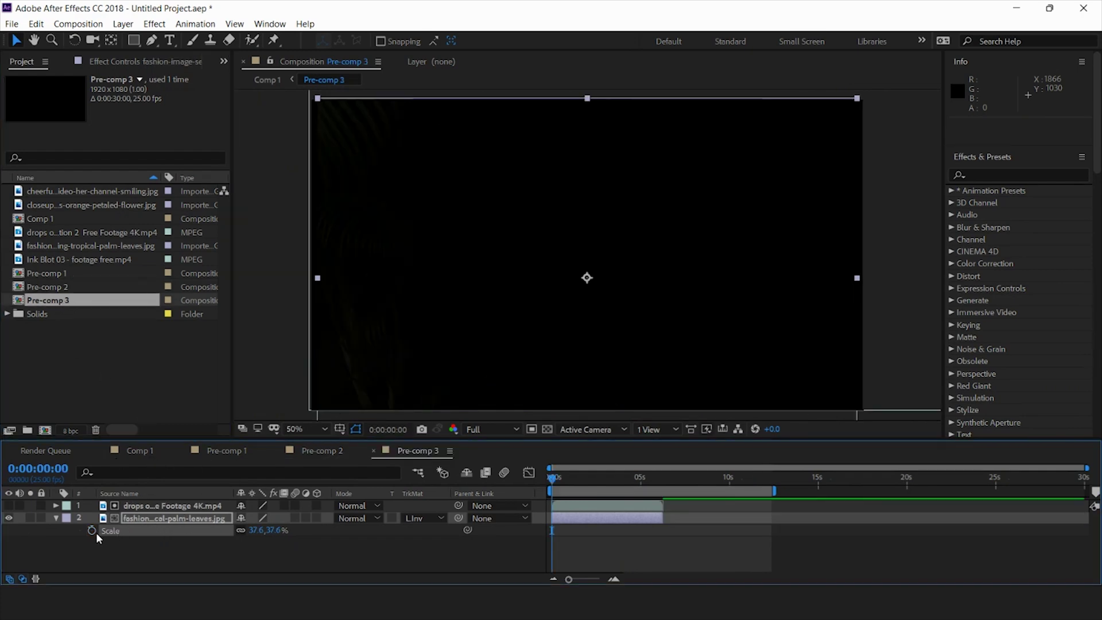
# Step: Add a Scale keyframe to the fashion photo, then reopen Pre-comp 3 from Comp 1
pyautogui.click(92, 530)
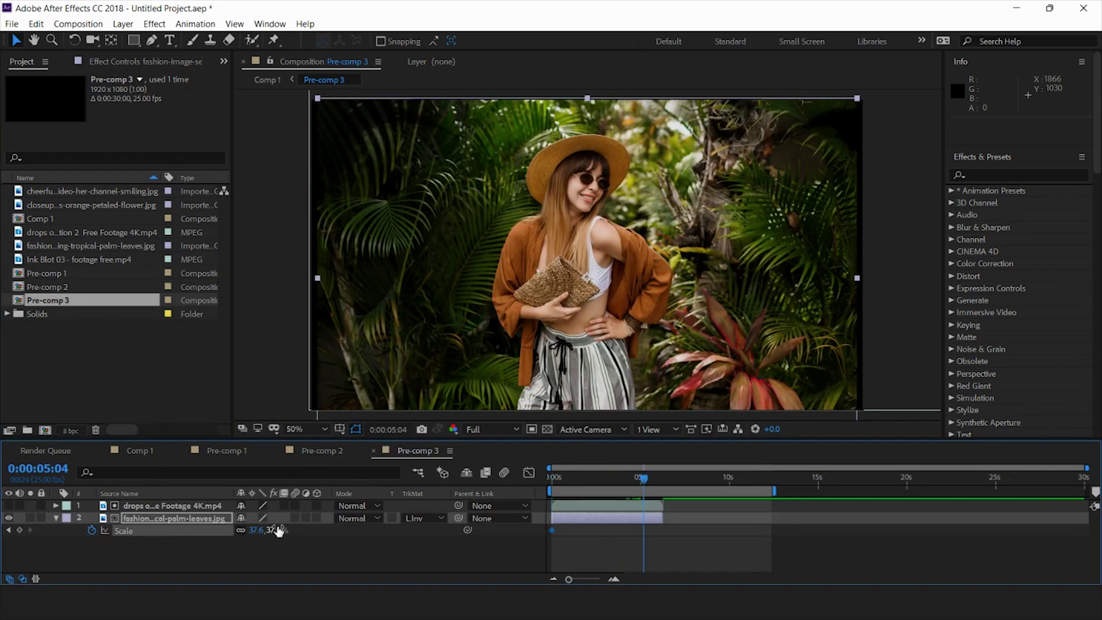
pyautogui.moveTo(269, 530); pyautogui.dragTo(243, 530)
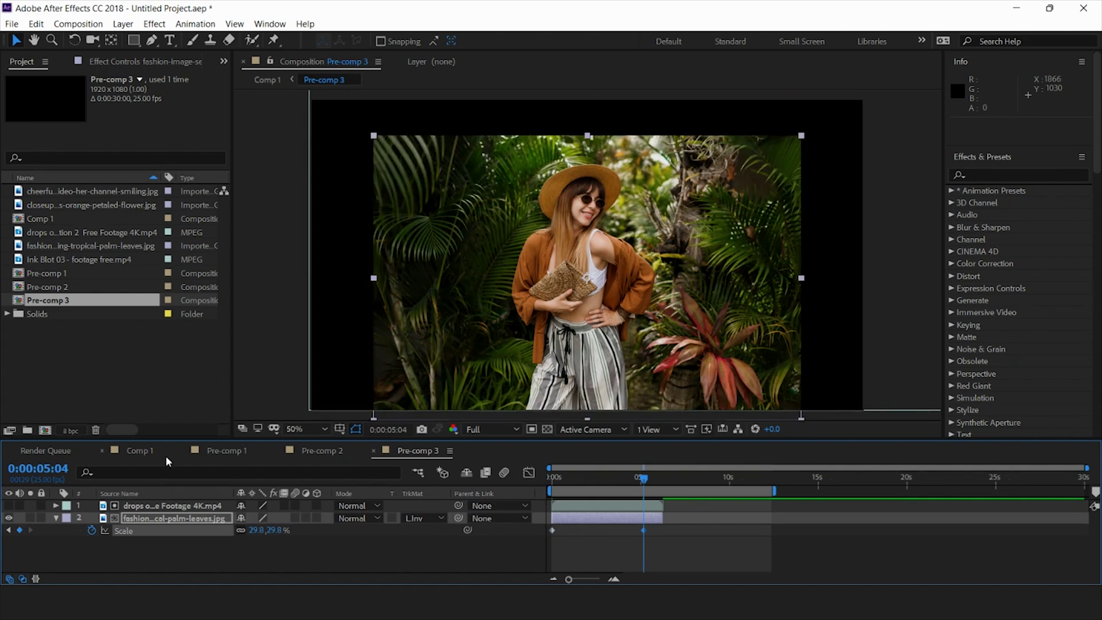
pyautogui.click(140, 450)
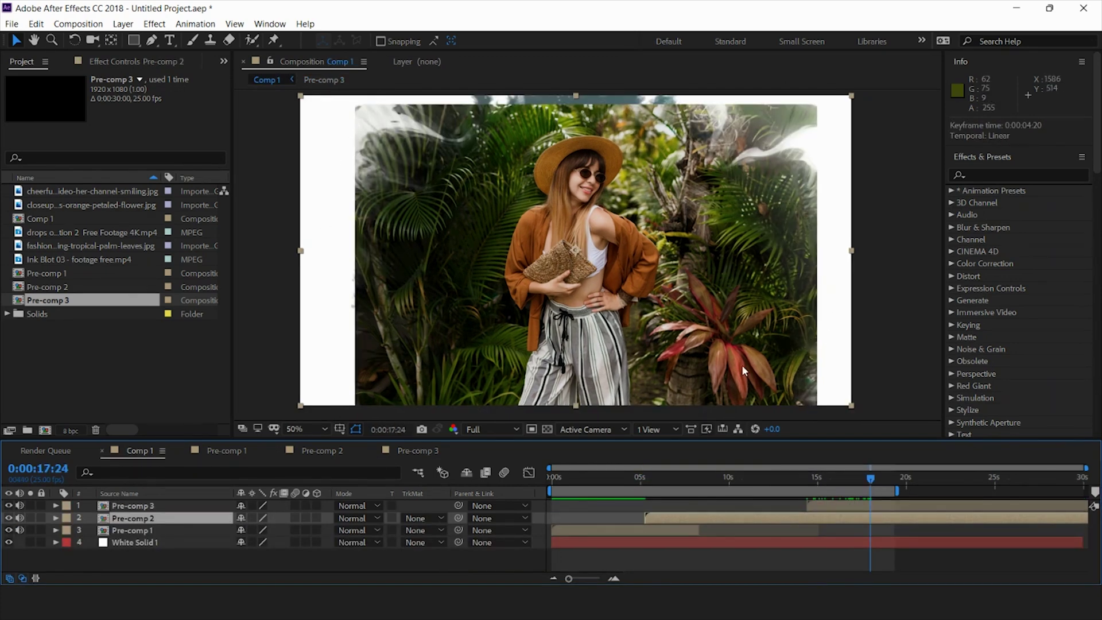
pyautogui.click(836, 509)
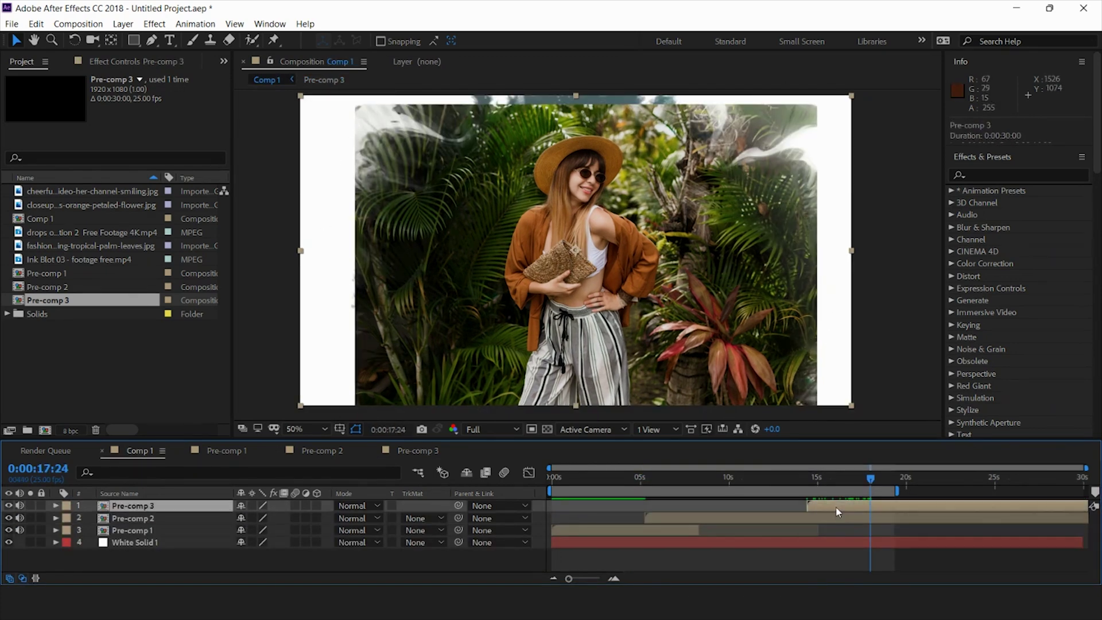
pyautogui.doubleClick(836, 510)
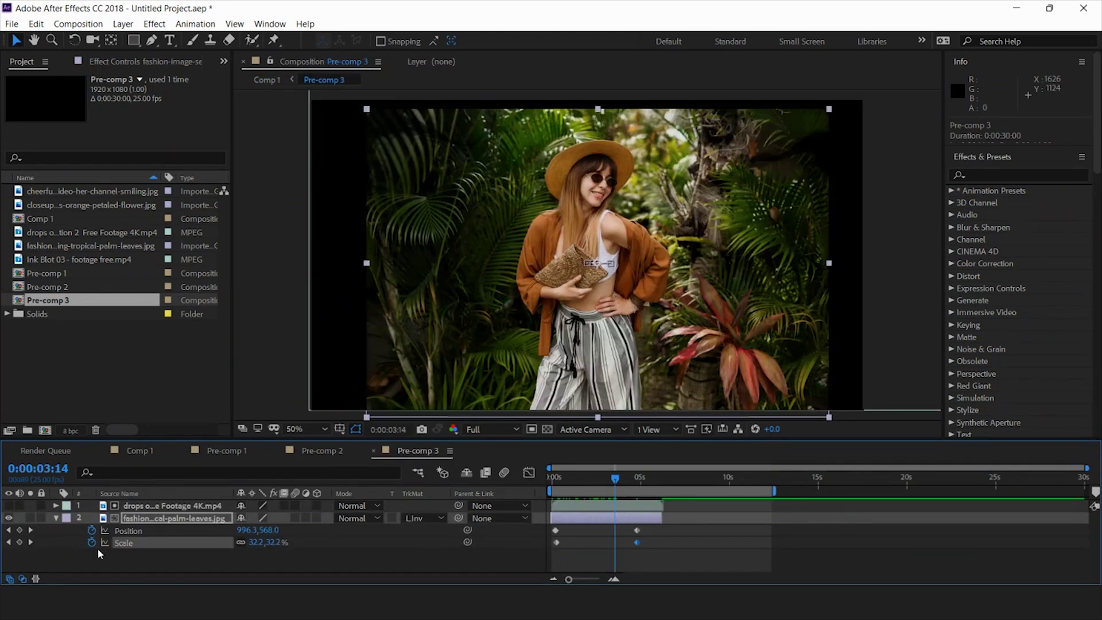
# Step: Set Scale 39.3% and Position 980,662 at 4:20, and Scale 60.6% at 0:00
pyautogui.click(30, 542)
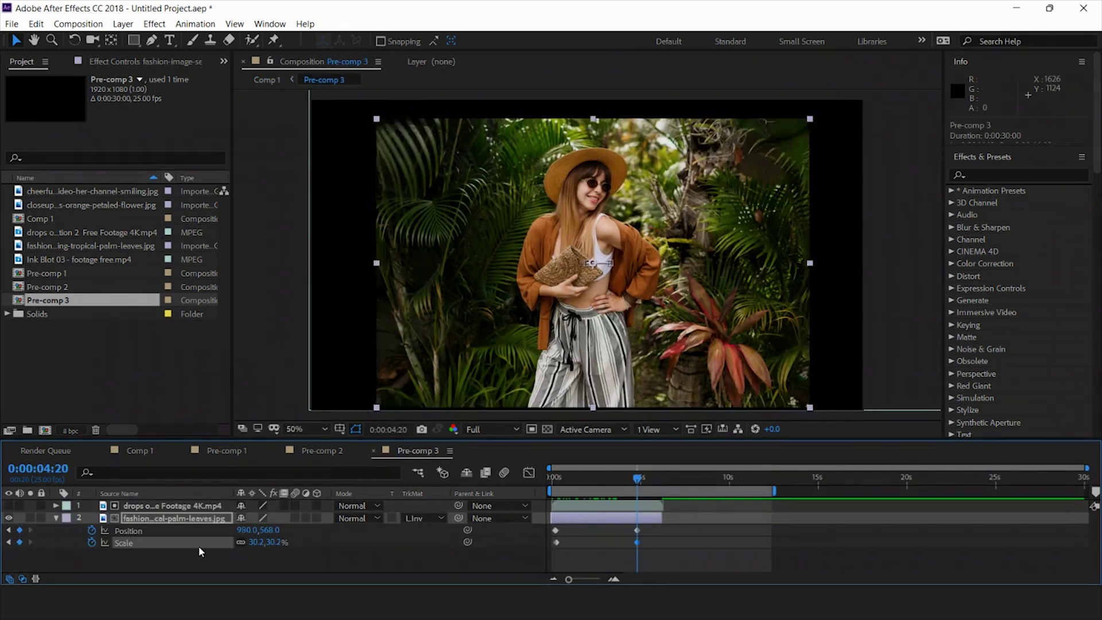
pyautogui.moveTo(279, 543); pyautogui.dragTo(294, 542)
pyautogui.press('Up')
pyautogui.press('Up')
pyautogui.press('Up')
pyautogui.press('Up')
pyautogui.press('Up')
pyautogui.press('Up')
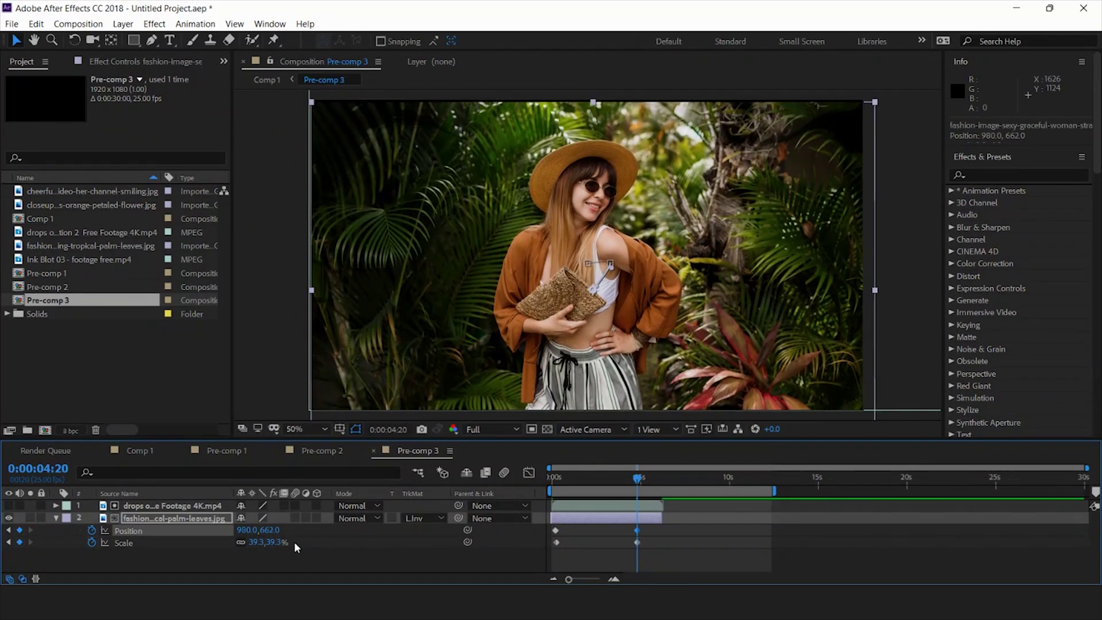
pyautogui.press('Home')
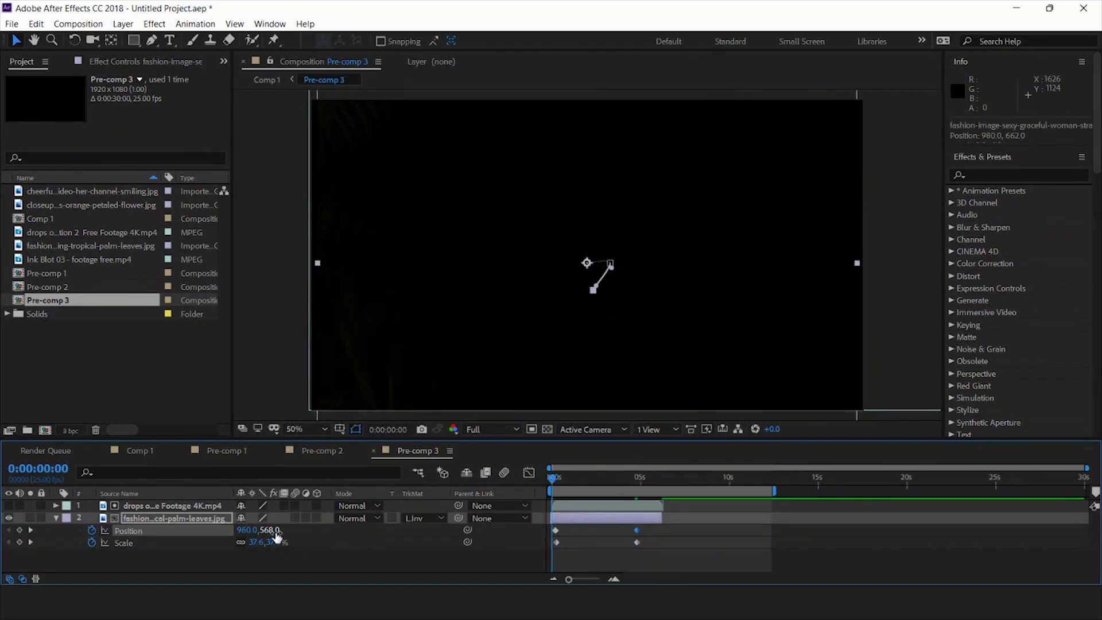
pyautogui.moveTo(275, 542); pyautogui.dragTo(290, 541)
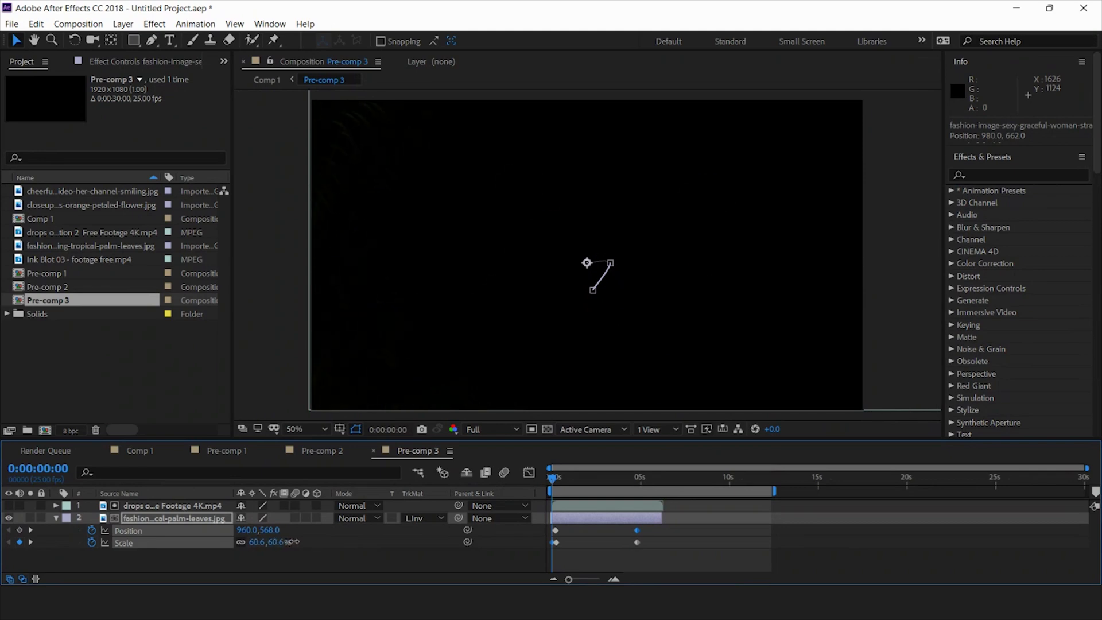
pyautogui.moveTo(552, 476); pyautogui.dragTo(633, 476)
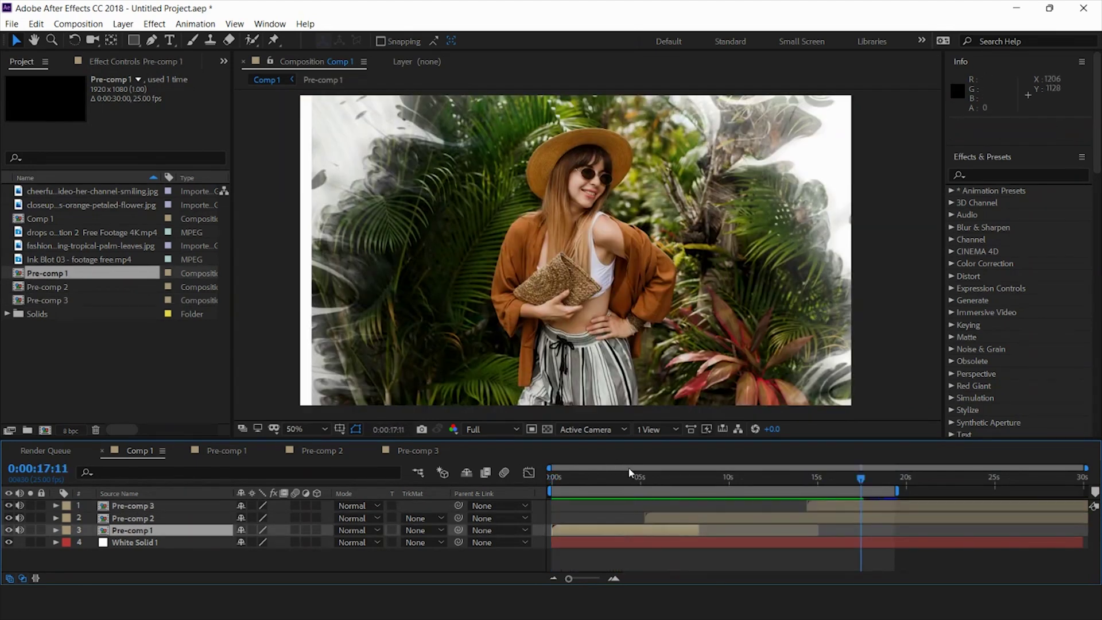
# Step: Add a 100% Opacity keyframe to Pre-comp 1 at 0:00:06:00
pyautogui.moveTo(620, 476); pyautogui.dragTo(656, 480)
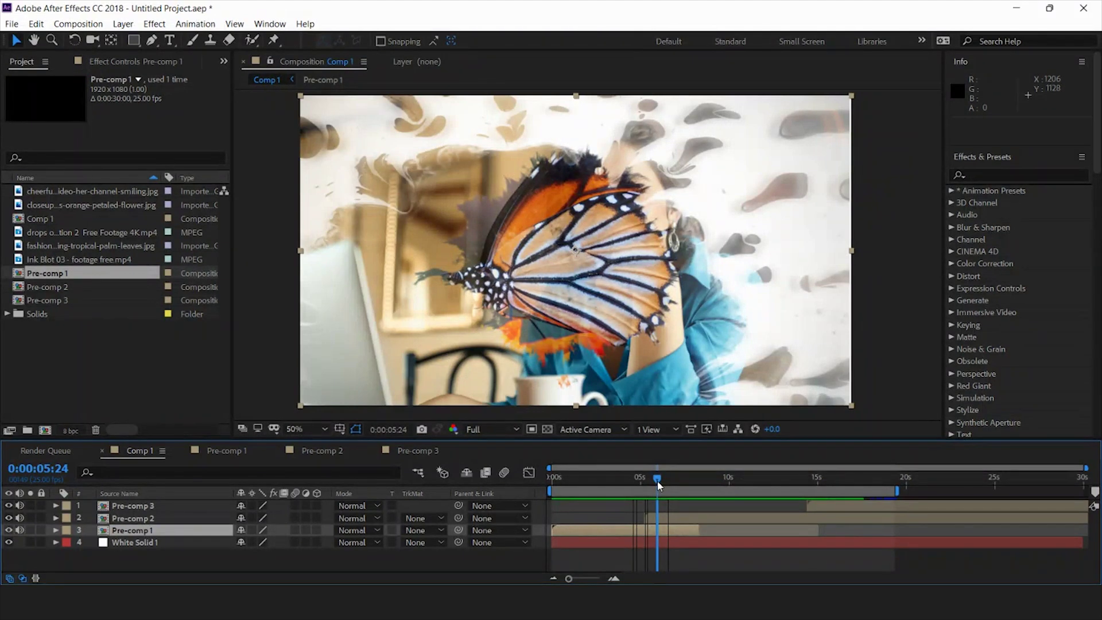
pyautogui.moveTo(656, 480); pyautogui.dragTo(657, 481)
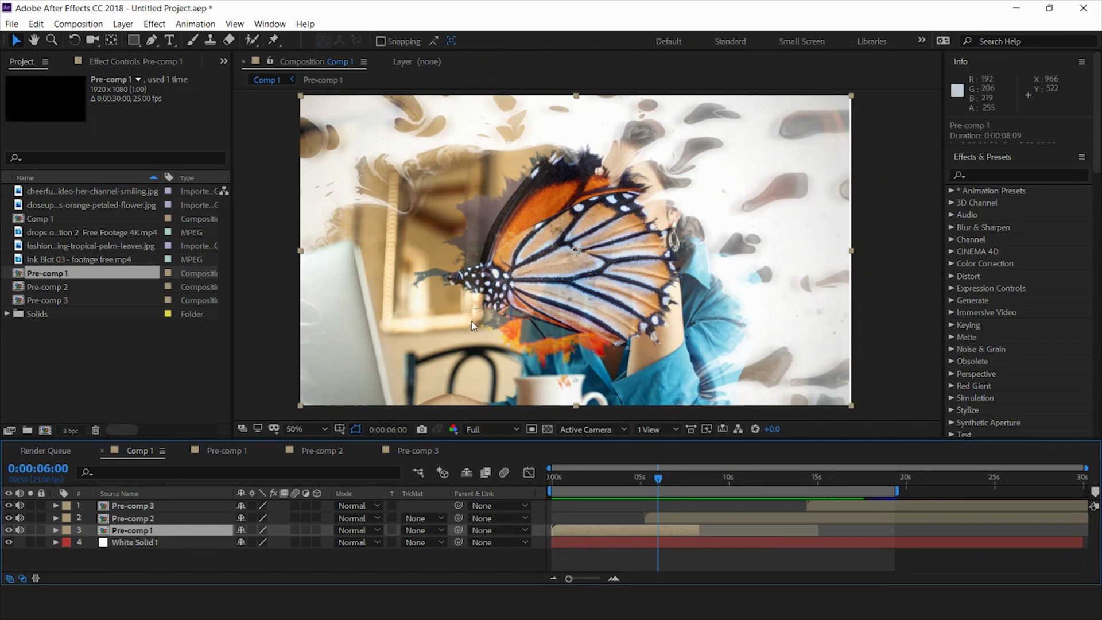
pyautogui.press('t')
pyautogui.click(91, 543)
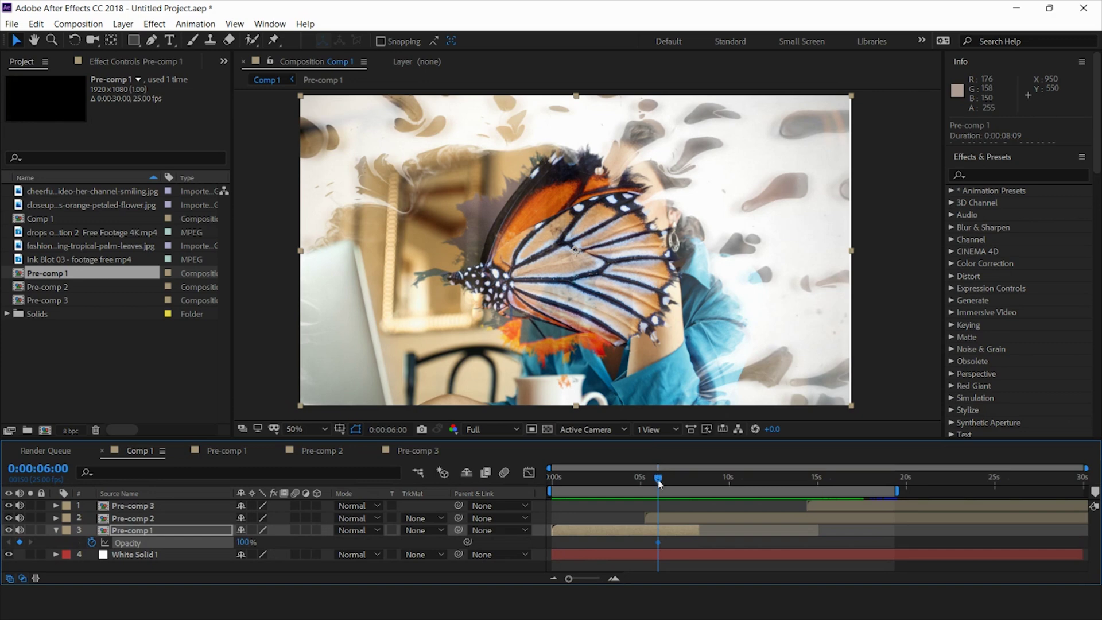
# Step: Add a 0% Opacity keyframe at 06:07, shifting the 100% keyframe slightly earlier
pyautogui.moveTo(661, 480); pyautogui.dragTo(666, 481)
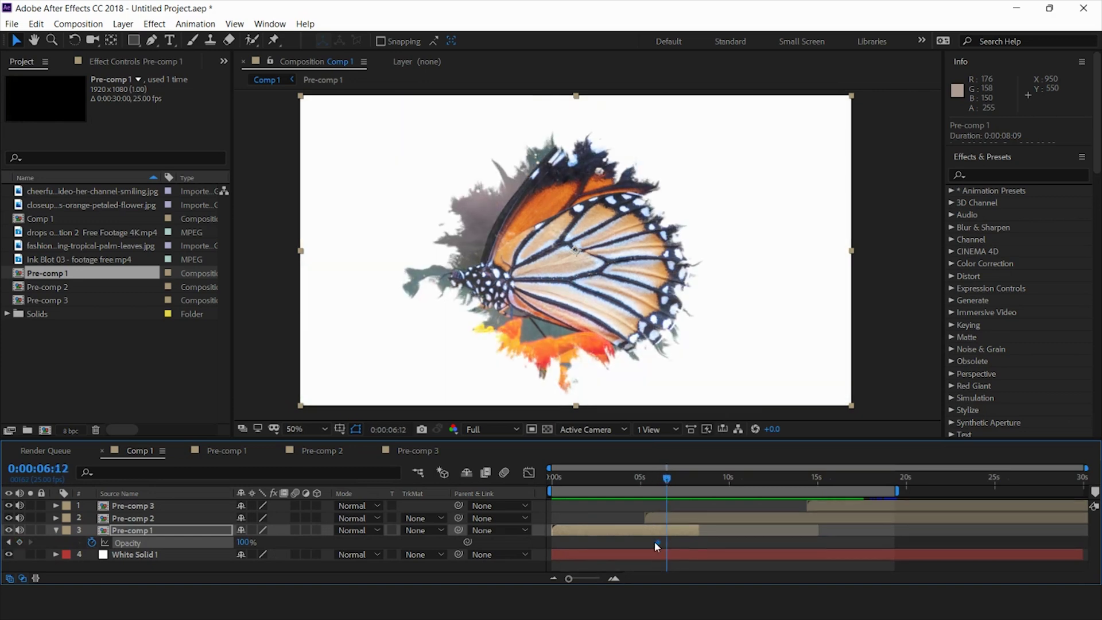
pyautogui.moveTo(654, 541); pyautogui.dragTo(650, 541)
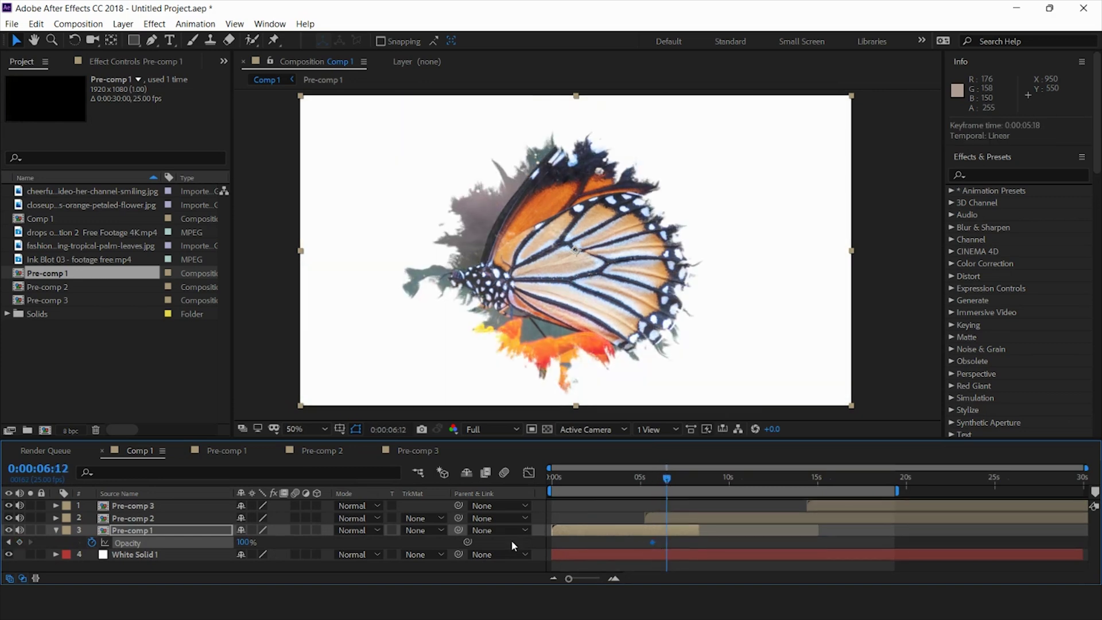
pyautogui.click(241, 547)
pyautogui.write('0')
pyautogui.press('Return')
pyautogui.moveTo(666, 542); pyautogui.dragTo(662, 539)
# Step: Move the 0% Opacity keyframe to 06:15 and scrub to check the fade
pyautogui.moveTo(634, 479); pyautogui.dragTo(680, 484)
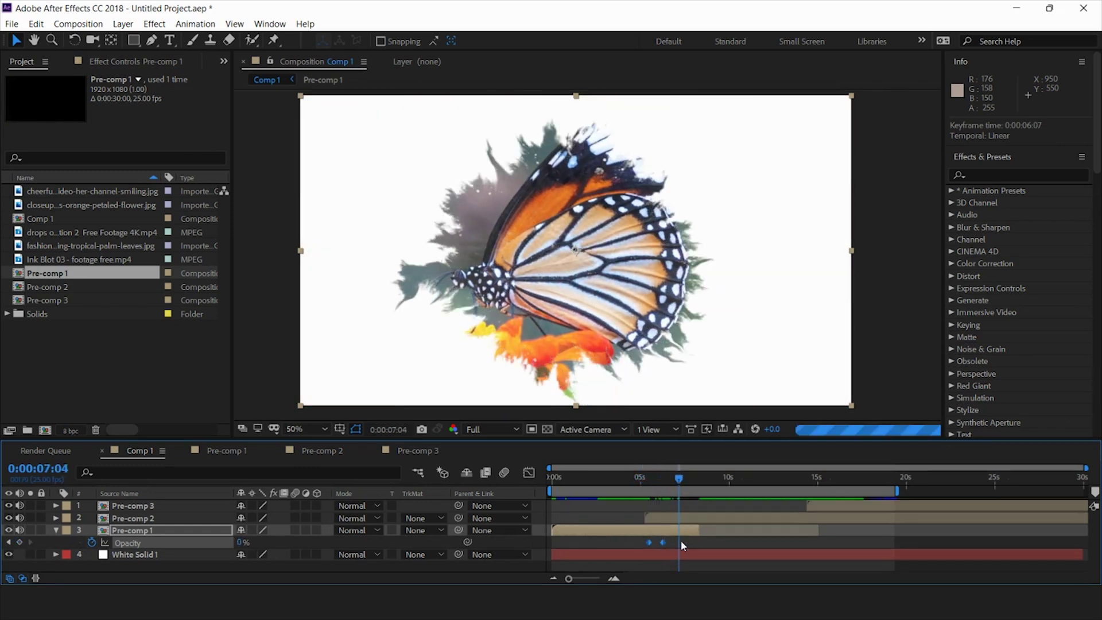
pyautogui.click(662, 545)
pyautogui.moveTo(662, 542); pyautogui.dragTo(668, 542)
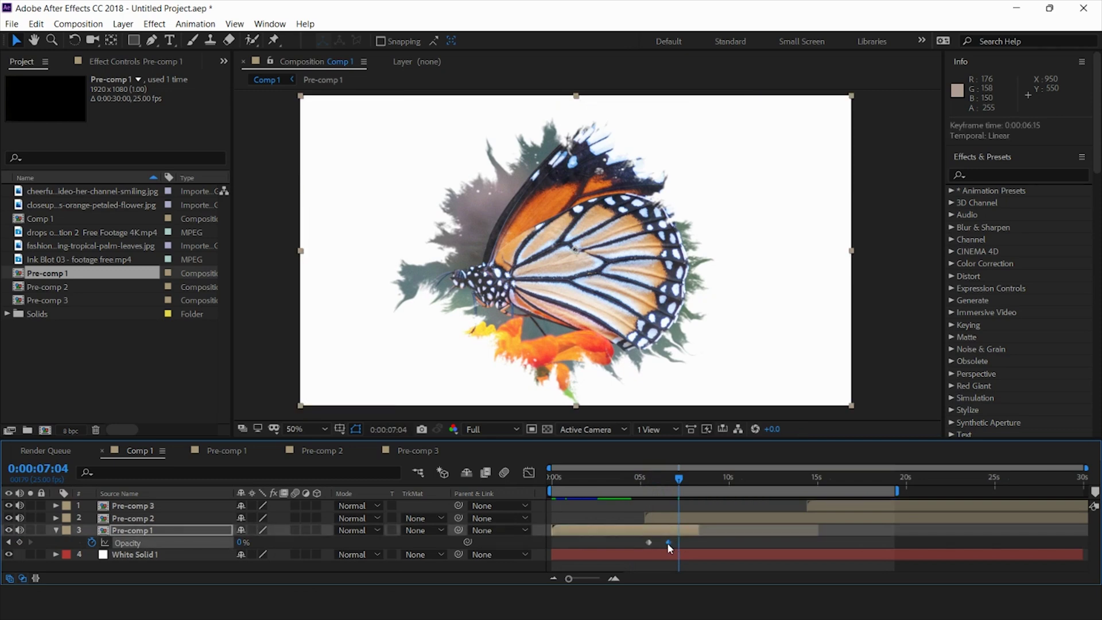
pyautogui.click(631, 474)
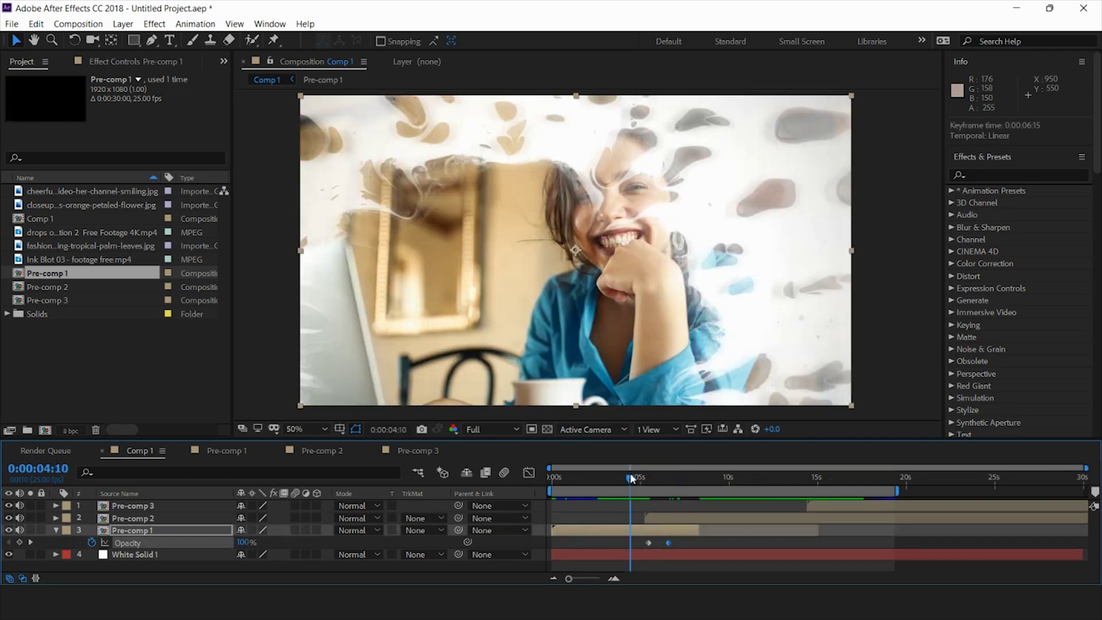
pyautogui.moveTo(631, 477); pyautogui.dragTo(674, 474)
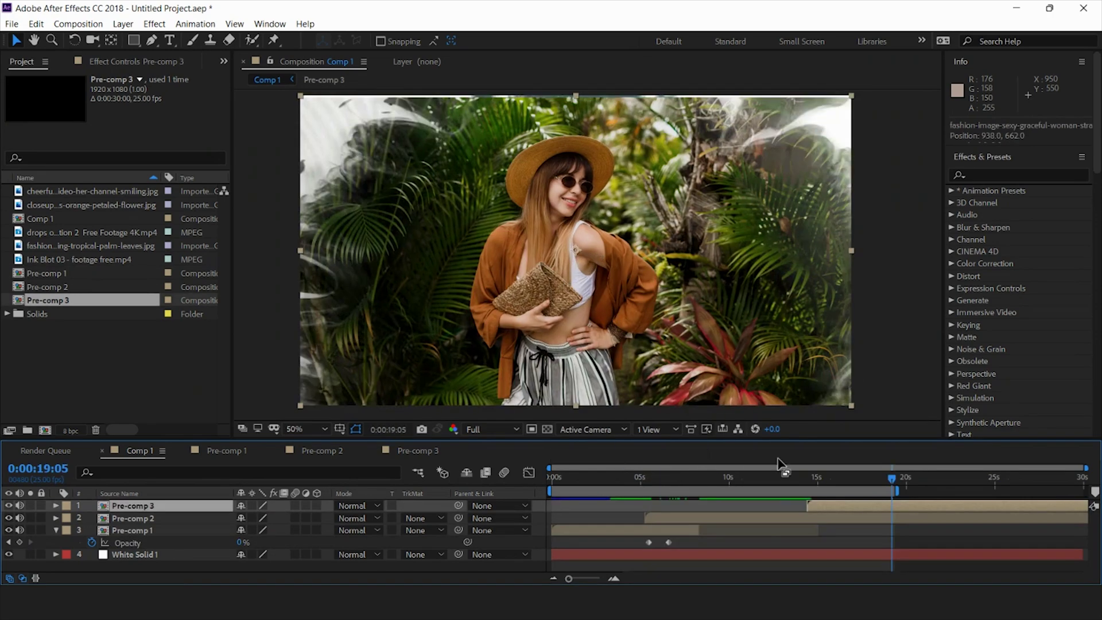
# Step: Review the palm-leaves photo's zoom in Pre-comp 3 and choose the Rectangle tool
pyautogui.moveTo(799, 478)
pyautogui.mouseDown()
pyautogui.moveTo(862, 485)
pyautogui.moveTo(725, 478)
pyautogui.moveTo(788, 482)
pyautogui.mouseUp()
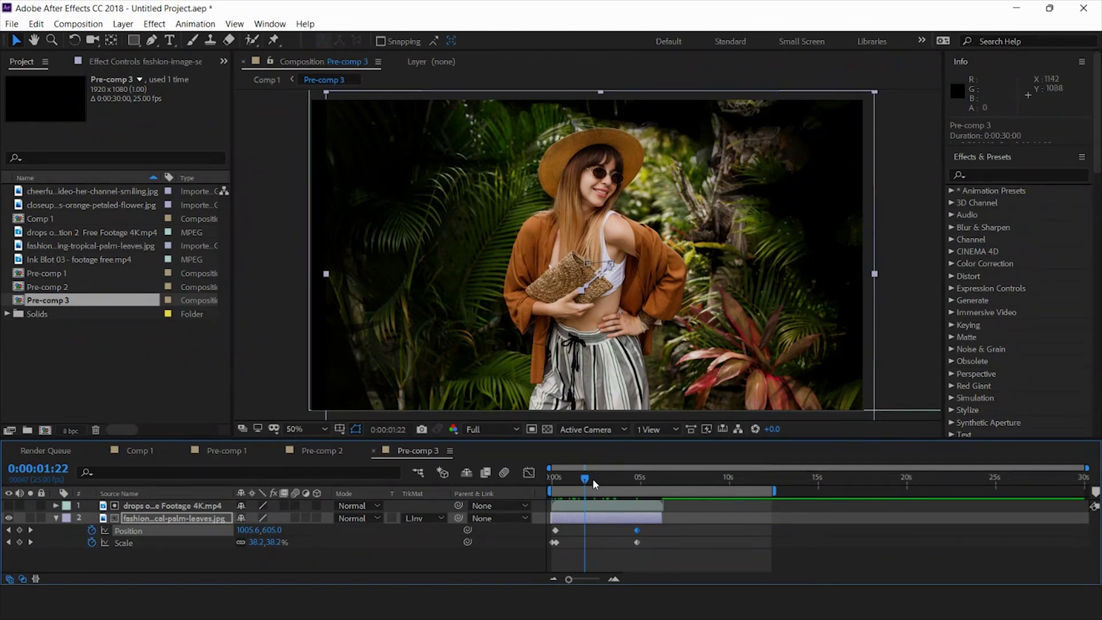
pyautogui.moveTo(592, 477); pyautogui.dragTo(601, 486)
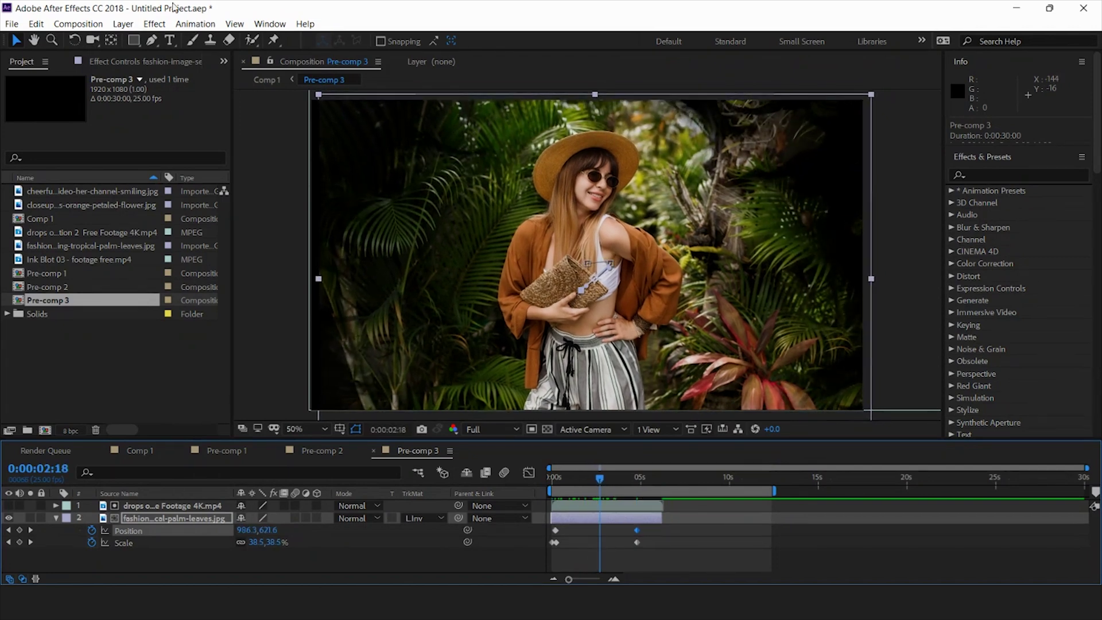
pyautogui.click(136, 41)
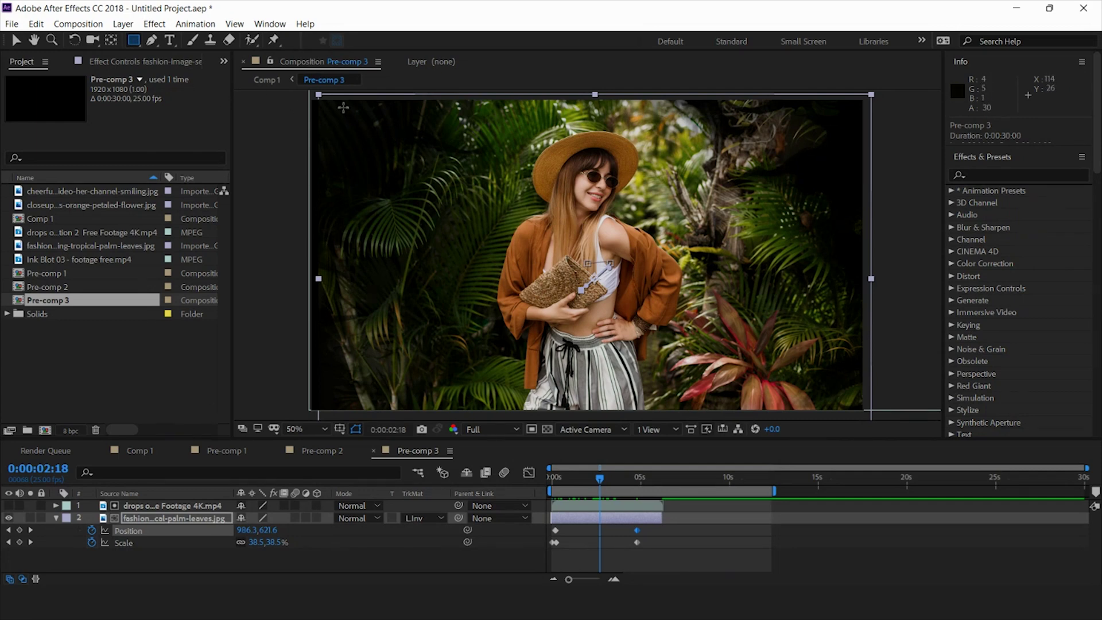
# Step: Draw a rectangular mask over the palm-leaves photo and feather it 214 pixels
pyautogui.moveTo(341, 106); pyautogui.dragTo(830, 419)
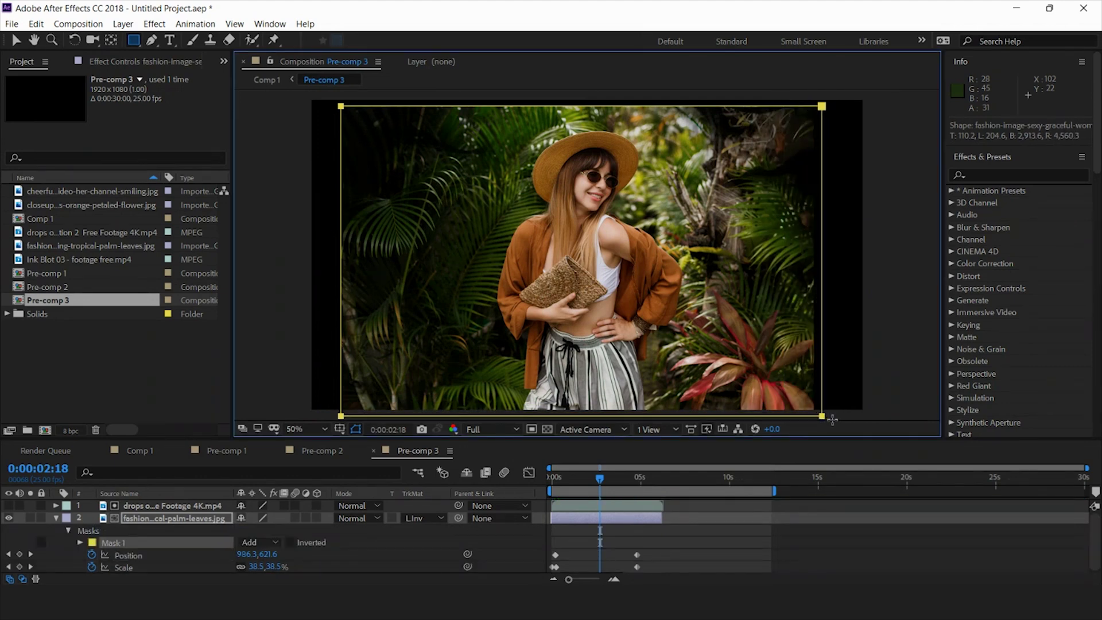
pyautogui.moveTo(832, 420); pyautogui.dragTo(803, 421)
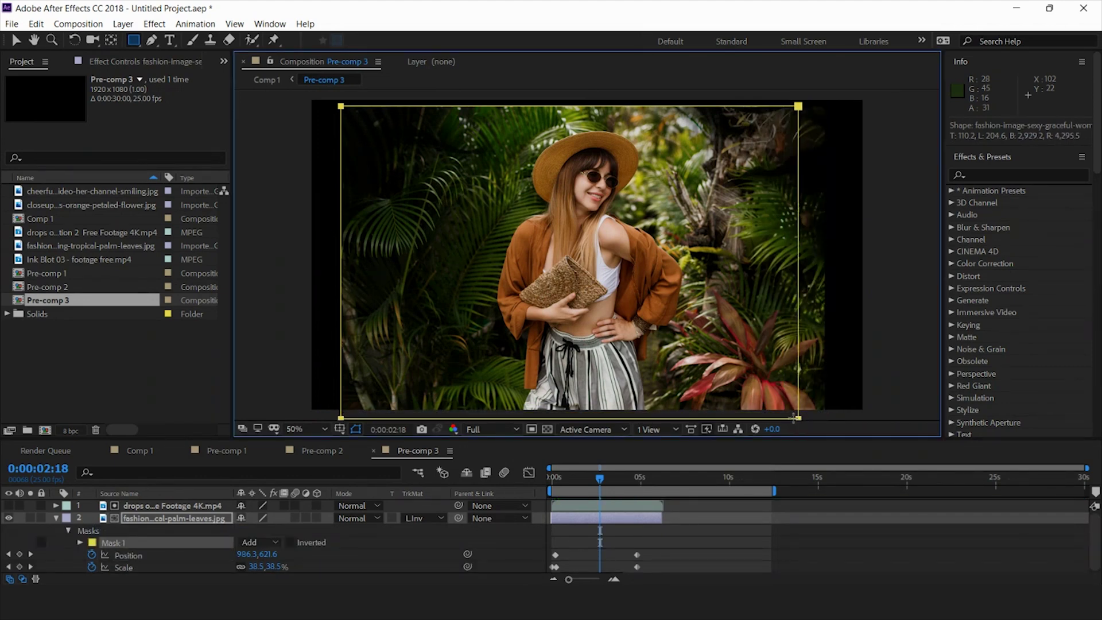
pyautogui.click(80, 542)
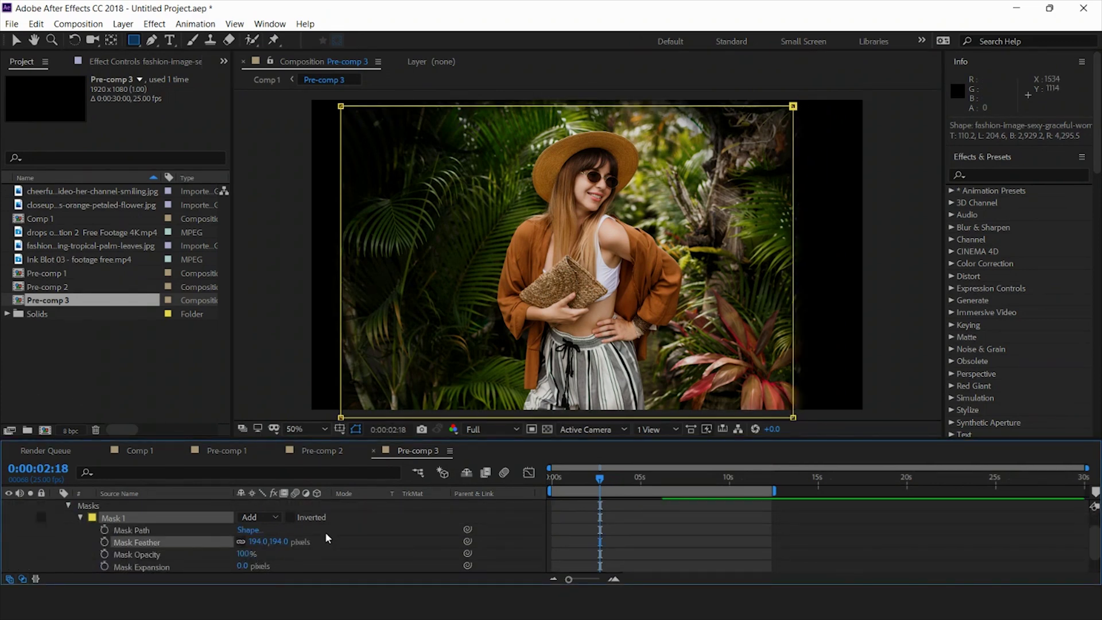
pyautogui.moveTo(282, 541); pyautogui.dragTo(295, 542)
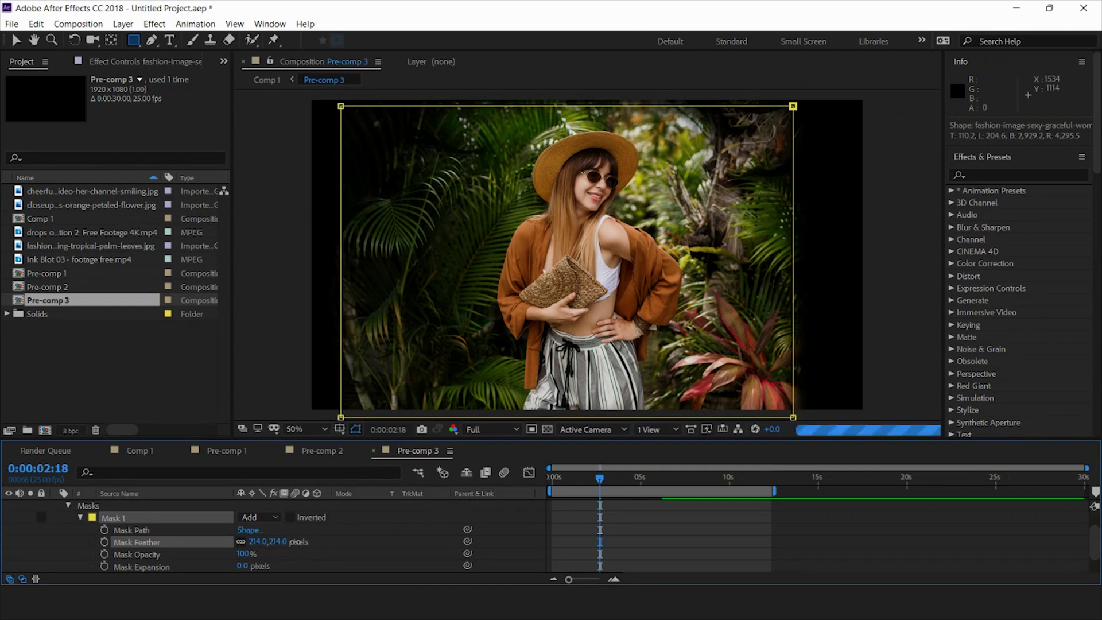
# Step: Select Mask 1's points and nudge its left edge to the right
pyautogui.click(16, 40)
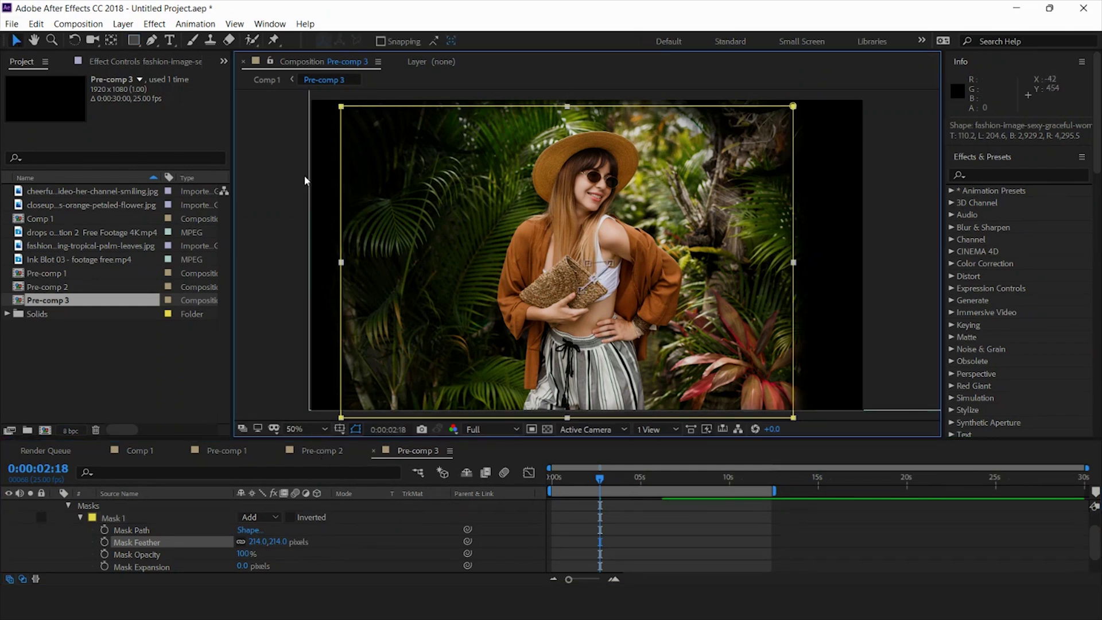
pyautogui.click(340, 246)
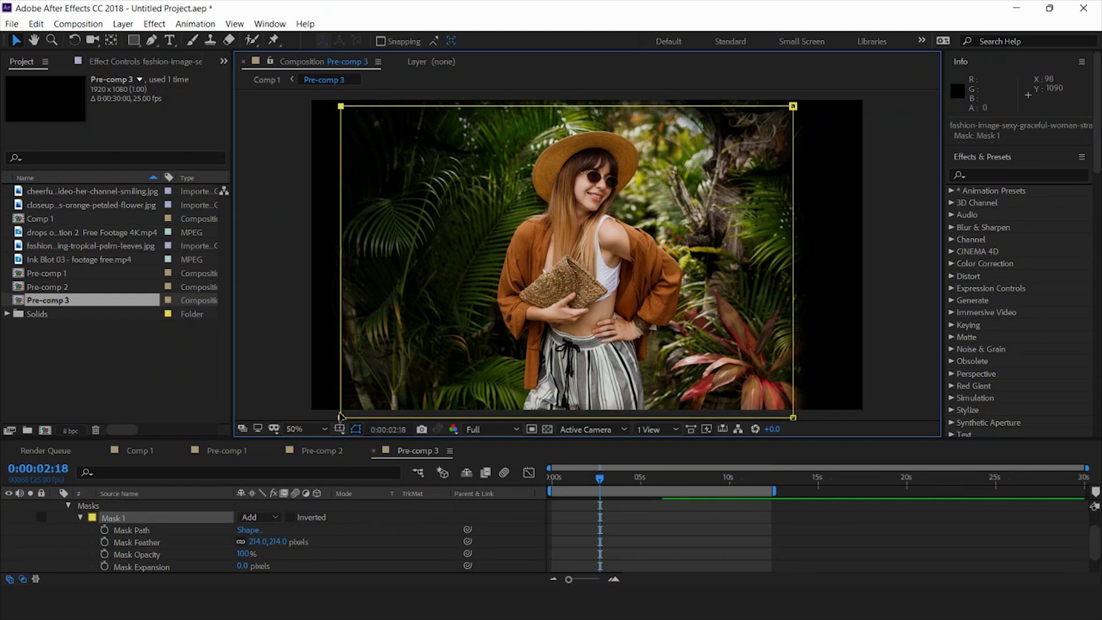
pyautogui.click(357, 428)
pyautogui.click(339, 425)
pyautogui.press('Right')
pyautogui.press('Right')
pyautogui.press('Right')
pyautogui.press('Right')
pyautogui.press('Right')
pyautogui.press('Right')
pyautogui.press('Right')
pyautogui.press('Right')
pyautogui.press('Right')
pyautogui.press('Right')
pyautogui.press('Right')
pyautogui.press('Right')
pyautogui.press('Right')
pyautogui.press('Right')
pyautogui.press('Right')
pyautogui.press('Right')
pyautogui.press('Right')
pyautogui.press('Right')
pyautogui.press('Right')
pyautogui.press('Right')
pyautogui.press('Right')
pyautogui.press('Right')
pyautogui.press('Right')
pyautogui.press('Right')
pyautogui.press('Right')
pyautogui.press('Right')
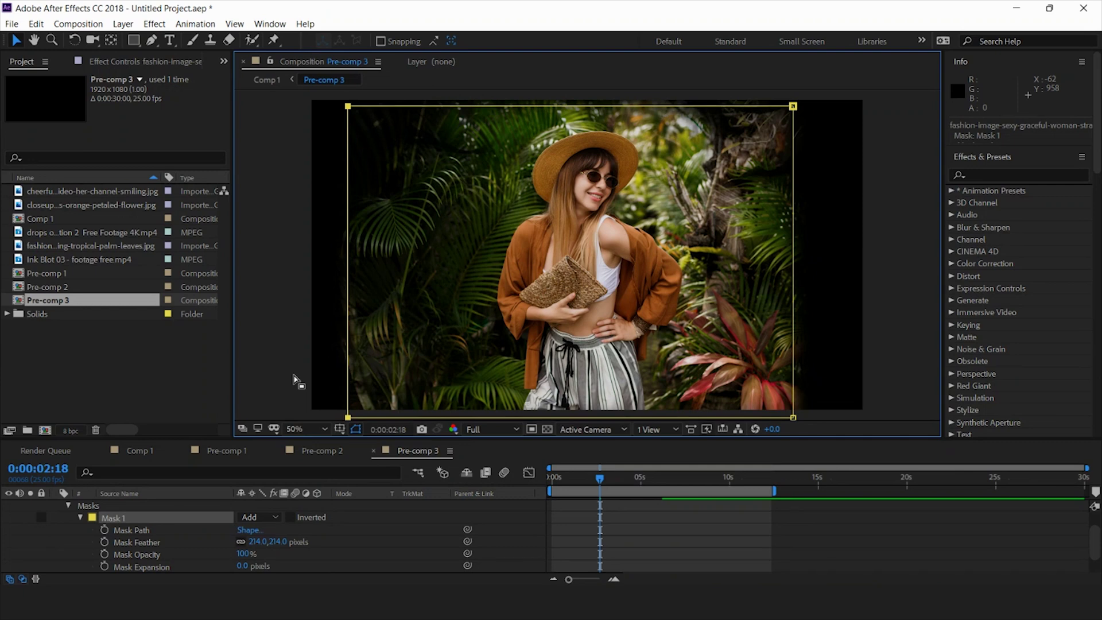
pyautogui.click(793, 106)
# Step: Widen the mask's right edge, then preview Comp 1 from 0:00:15:16
pyautogui.press('Right')
pyautogui.press('Right')
pyautogui.press('Right')
pyautogui.press('Right')
pyautogui.press('Right')
pyautogui.press('Right')
pyautogui.press('Right')
pyautogui.press('Right')
pyautogui.press('Right')
pyautogui.press('Right')
pyautogui.press('Right')
pyautogui.press('Right')
pyautogui.press('Right')
pyautogui.press('Right')
pyautogui.press('Right')
pyautogui.press('Right')
pyautogui.press('Right')
pyautogui.press('Right')
pyautogui.press('Right')
pyautogui.press('Right')
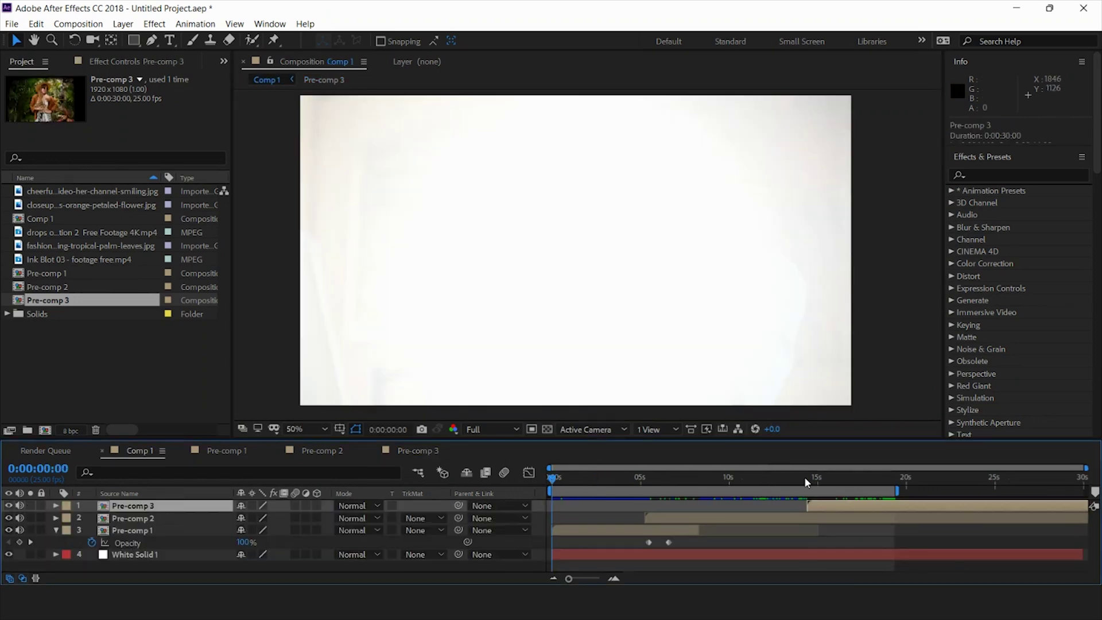
pyautogui.moveTo(803, 477); pyautogui.dragTo(874, 478)
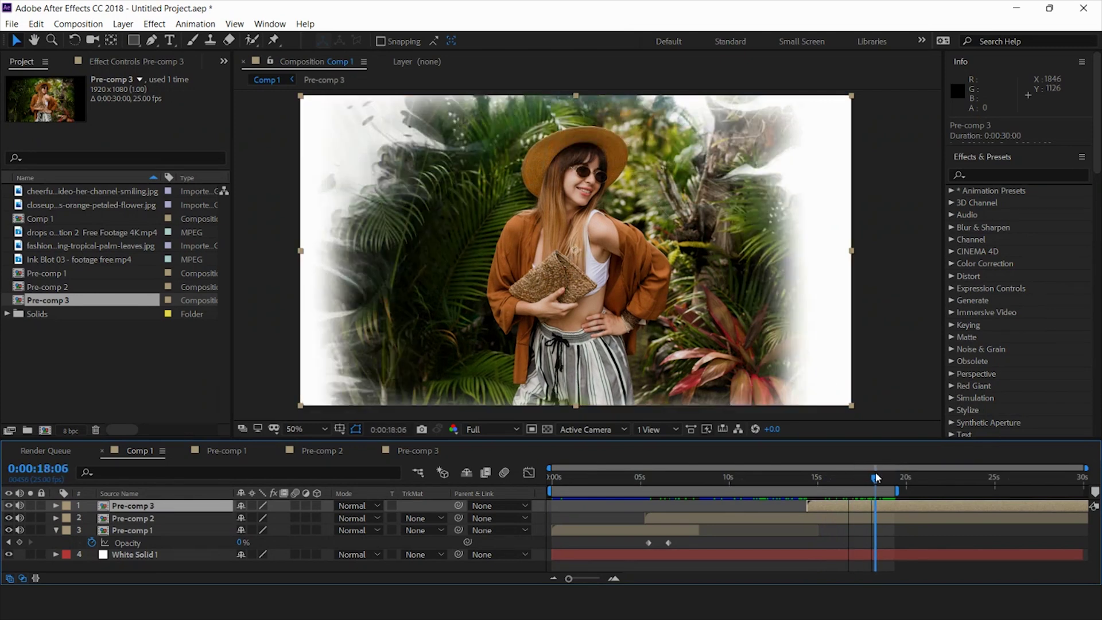
pyautogui.click(828, 478)
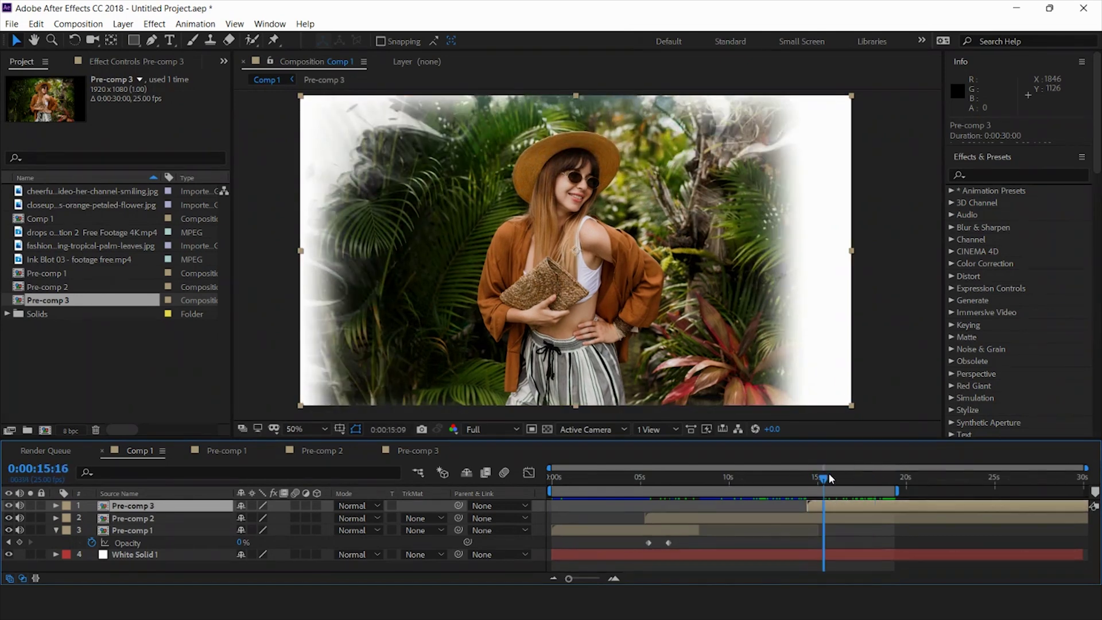
pyautogui.press('space')
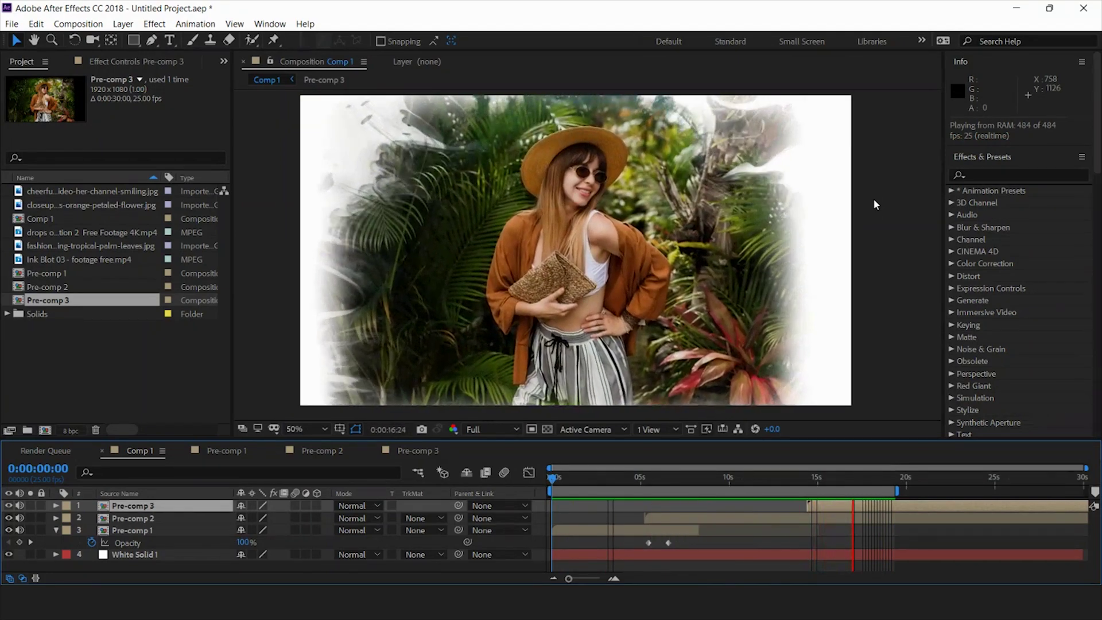
pyautogui.press('space')
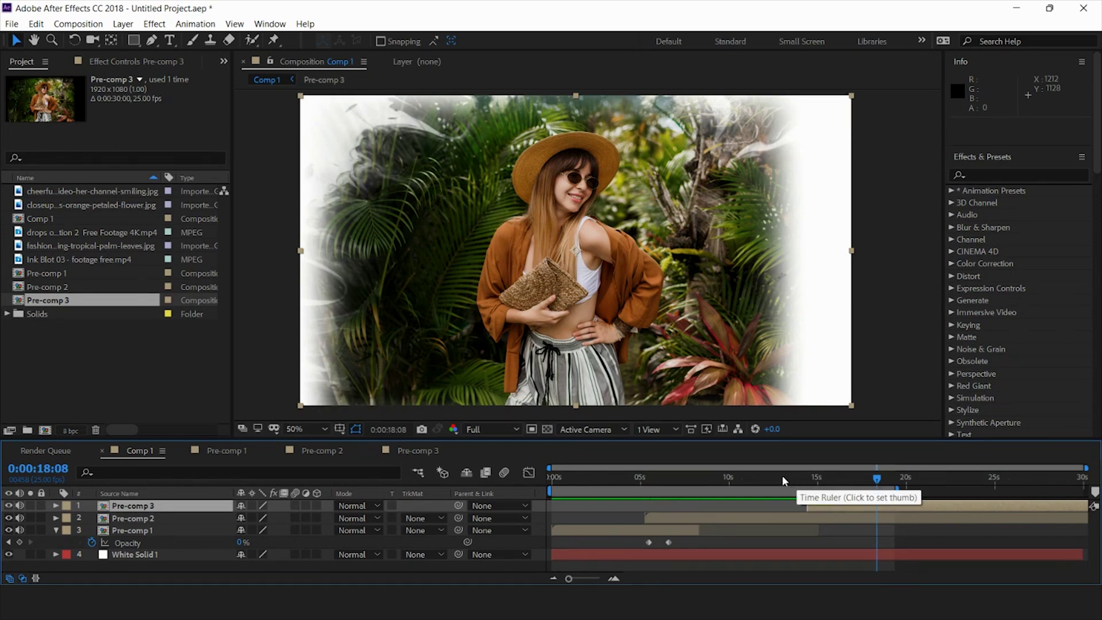
# Step: Play Comp 1 from the start and scrub forward to about 5 seconds
pyautogui.click(552, 479)
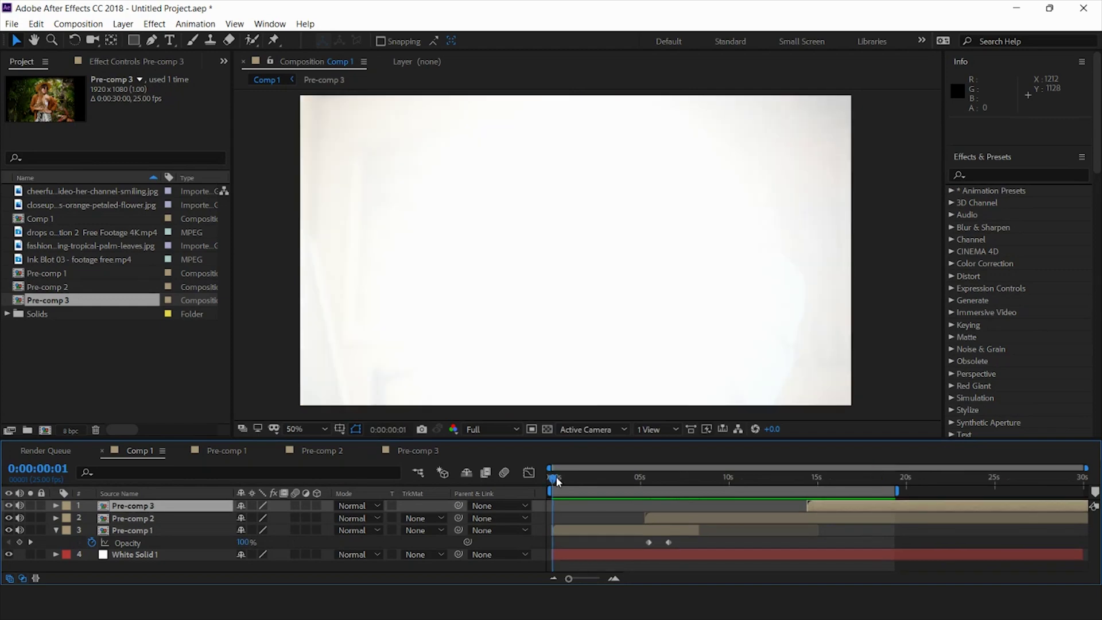
pyautogui.press('space')
pyautogui.moveTo(576, 482); pyautogui.dragTo(880, 484)
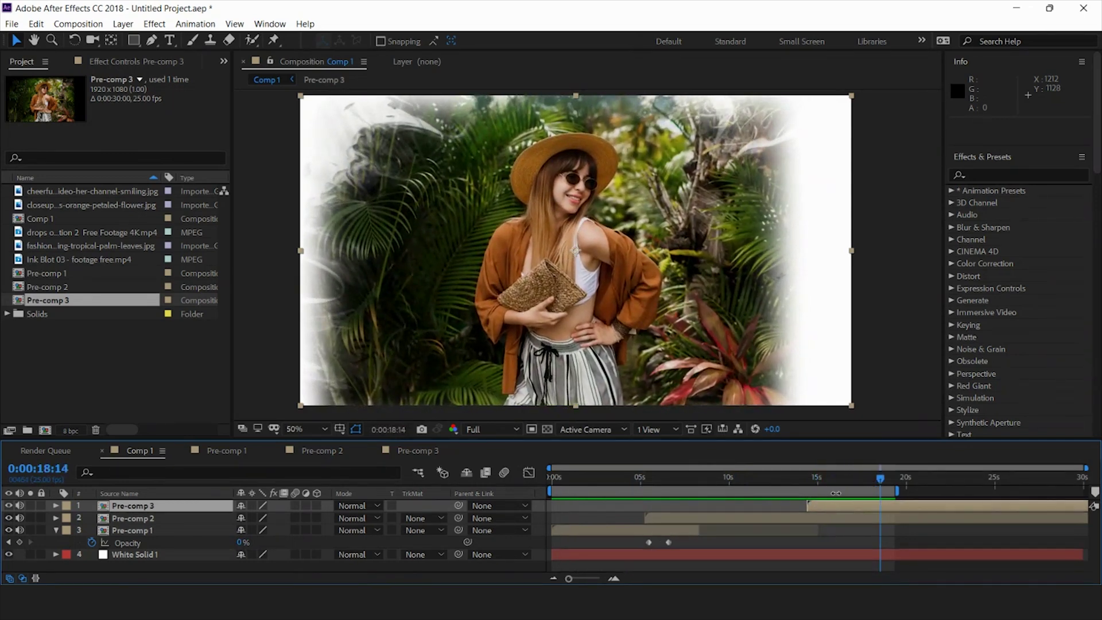